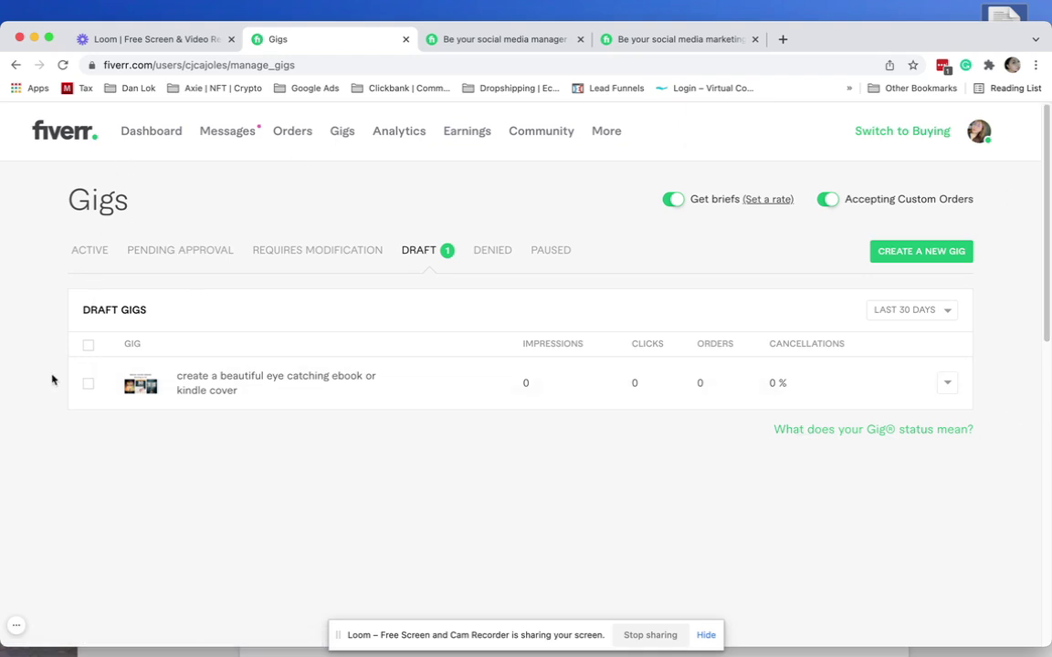
Step: Start creating a new gig and begin editing its title
{"action": "left_click", "coordinate": [884, 261]}
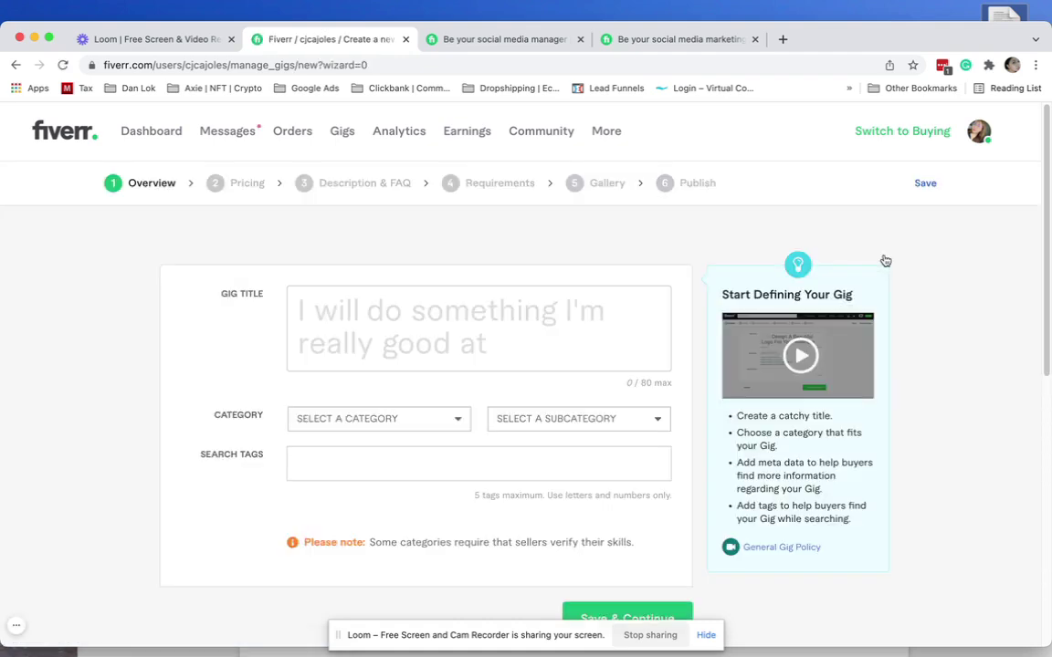
{"action": "scroll", "coordinate": [448, 316], "scroll_direction": "down", "scroll_amount": 1}
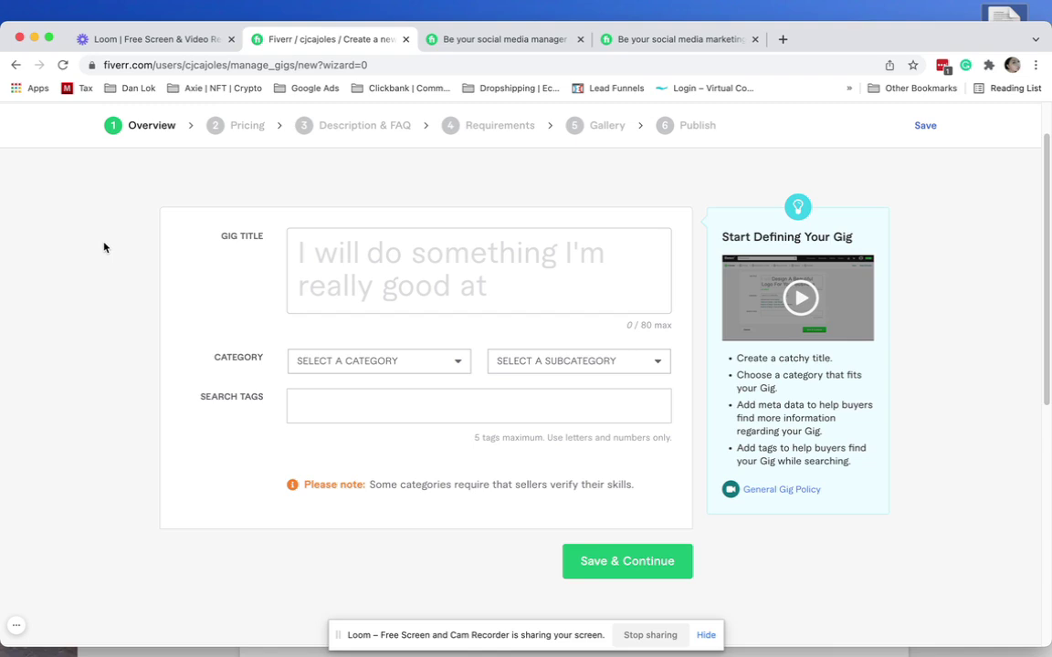
{"action": "left_click", "coordinate": [357, 258]}
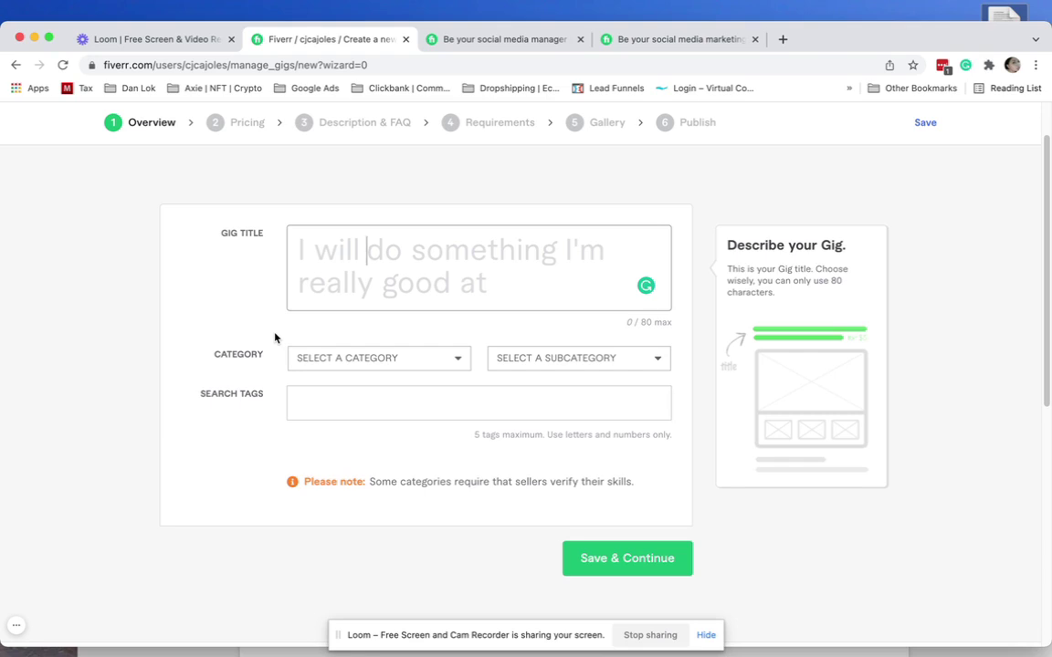
{"action": "left_click", "coordinate": [304, 252]}
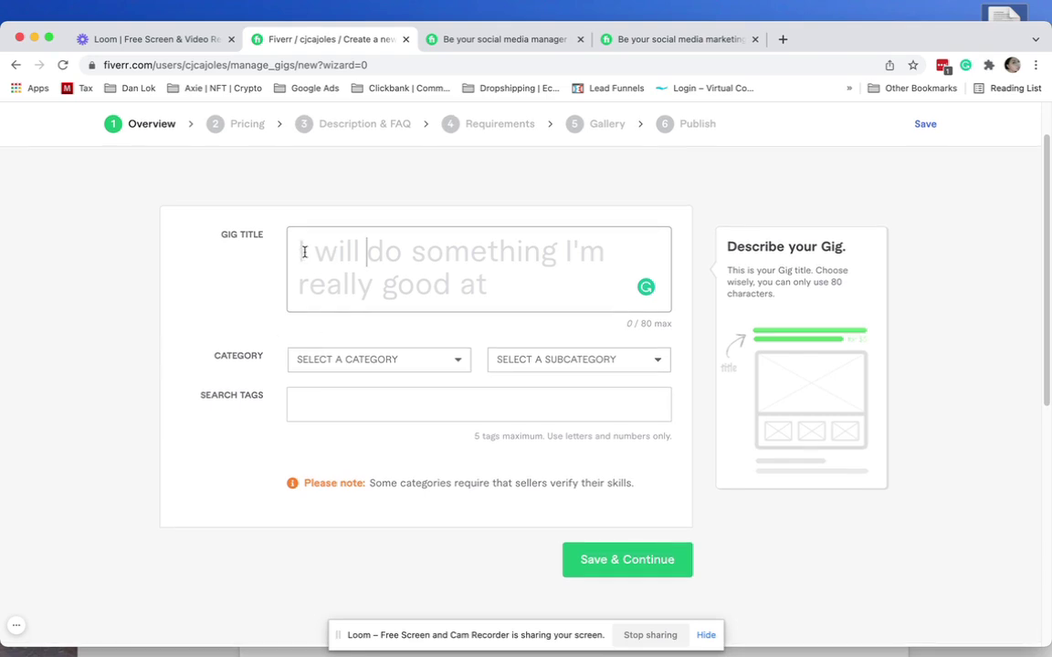
{"action": "scroll", "coordinate": [335, 258], "scroll_direction": "up", "scroll_amount": 1}
{"action": "mouse_move", "coordinate": [639, 343]}
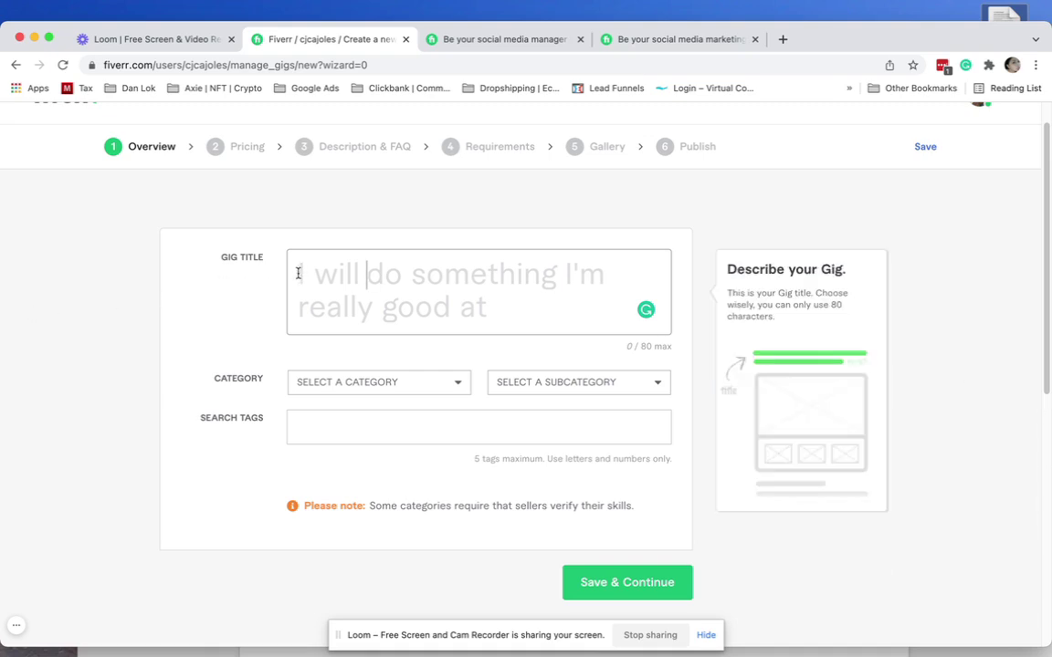
{"action": "type", "text": "fdgdgdg"}
{"action": "key", "text": "BackSpace"}
{"action": "key", "text": "BackSpace"}
{"action": "key", "text": "BackSpace"}
{"action": "key", "text": "BackSpace"}
{"action": "key", "text": "BackSpace"}
{"action": "key", "text": "BackSpace"}
{"action": "key", "text": "BackSpace"}
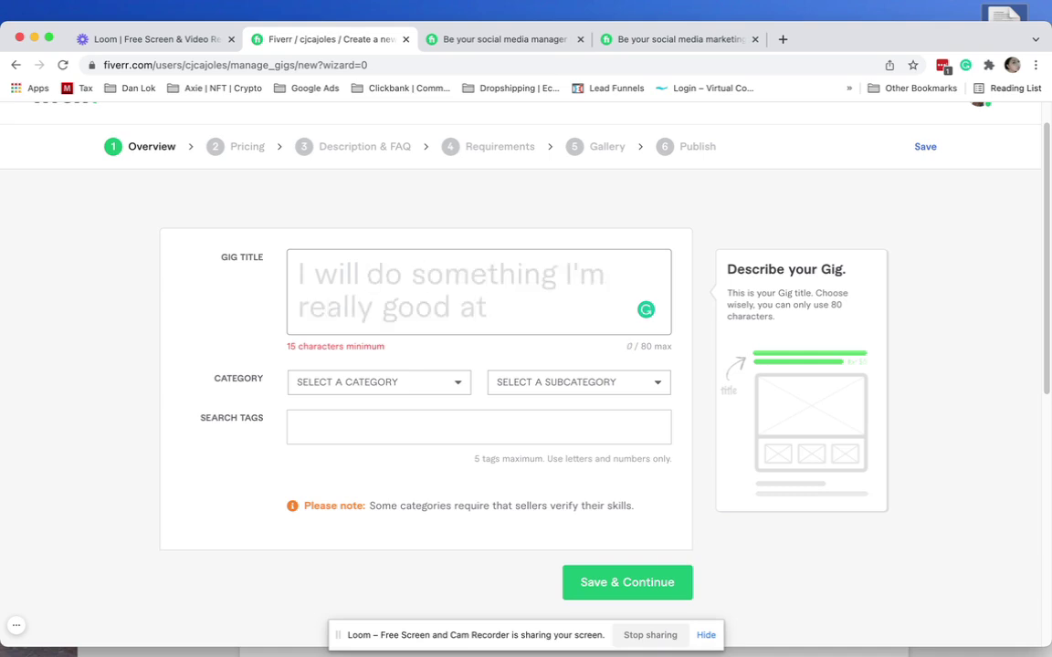
{"action": "left_click", "coordinate": [332, 545]}
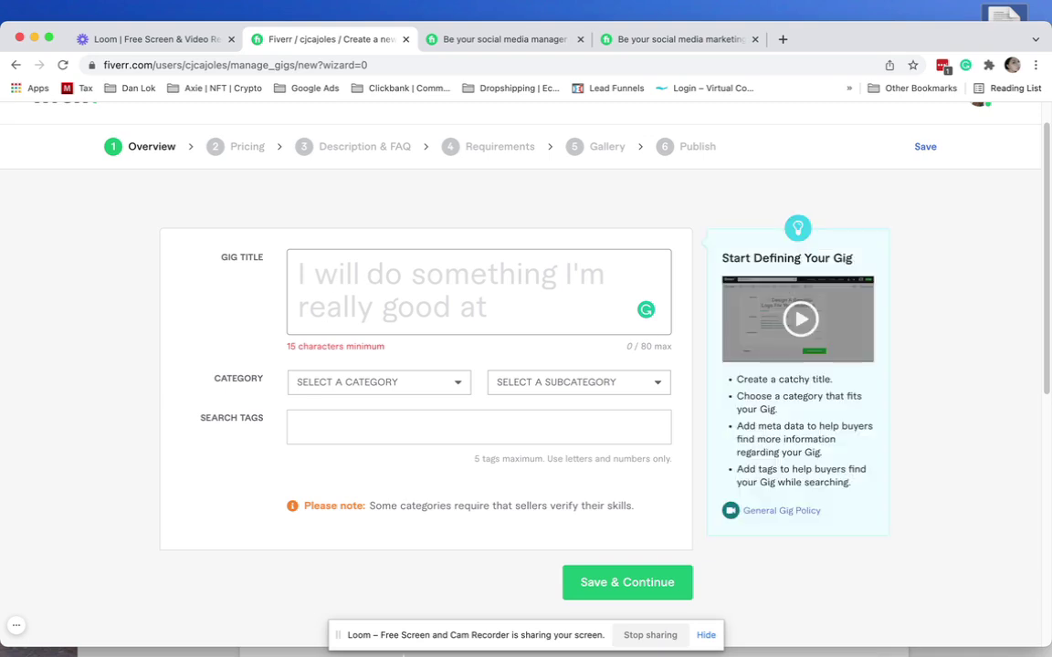
Step: Switch to the Word document and copy "your social media manager and content creator" from its heading
{"action": "mouse_move", "coordinate": [466, 639]}
{"action": "left_click_drag", "start_coordinate": [553, 630], "coordinate": [258, 591]}
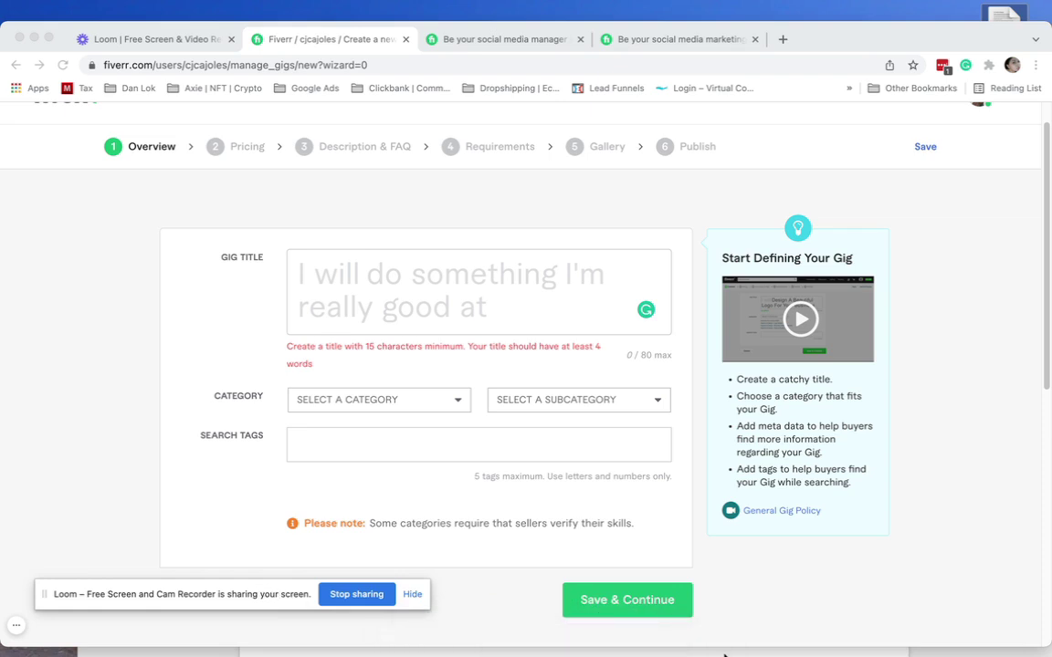
{"action": "mouse_move", "coordinate": [610, 639]}
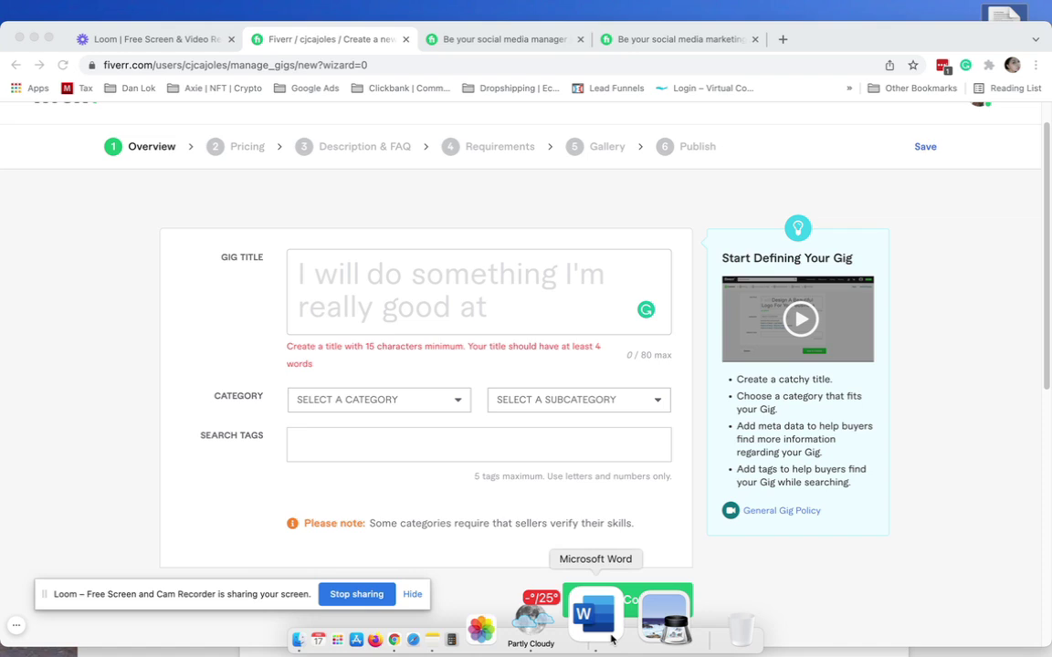
{"action": "left_click", "coordinate": [611, 639]}
{"action": "scroll", "coordinate": [460, 267], "scroll_direction": "up", "scroll_amount": 2}
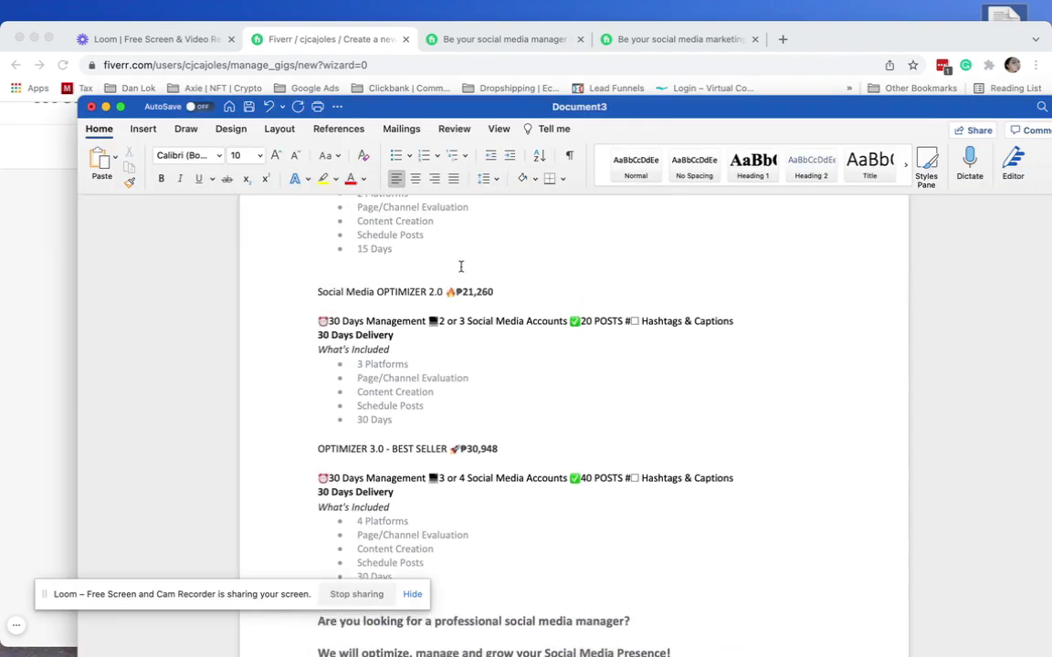
{"action": "scroll", "coordinate": [460, 265], "scroll_direction": "up", "scroll_amount": 5}
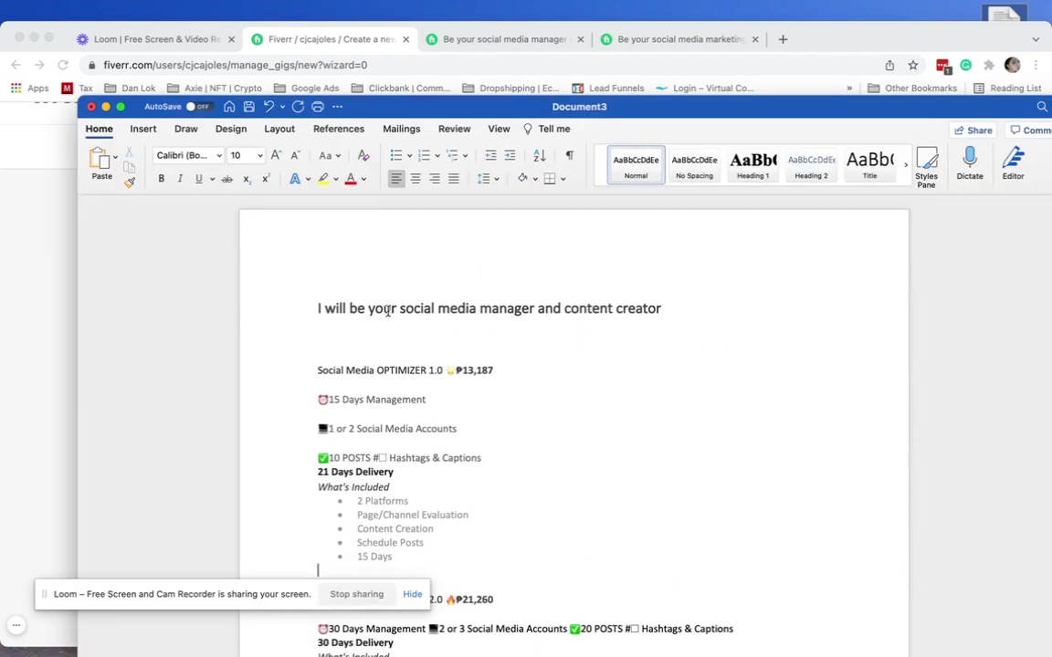
{"action": "left_click_drag", "start_coordinate": [368, 308], "coordinate": [716, 309]}
{"action": "key", "text": "super+c"}
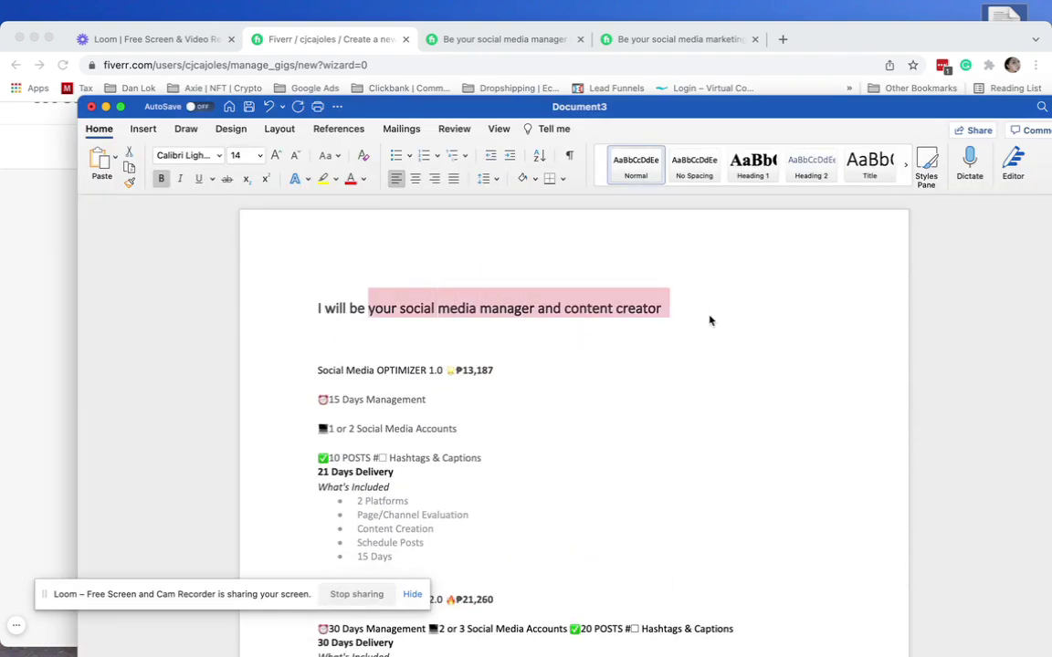
Step: Return to the Fiverr gig form in the browser and paste the copied text into the gig title
{"action": "left_click", "coordinate": [71, 214]}
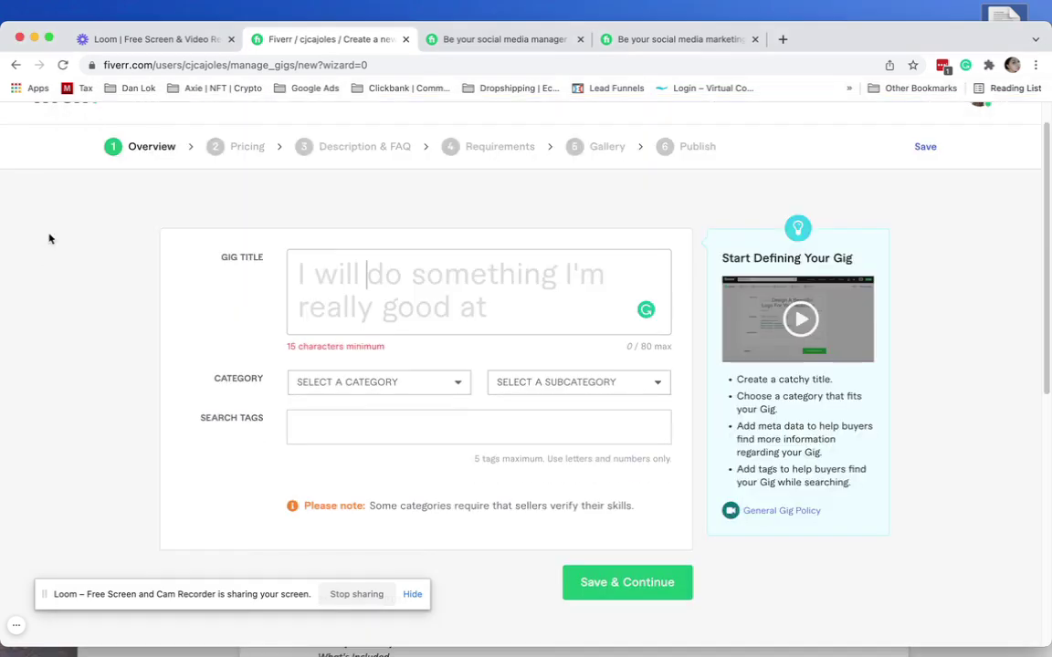
{"action": "left_click", "coordinate": [382, 267]}
{"action": "key", "text": "super+v"}
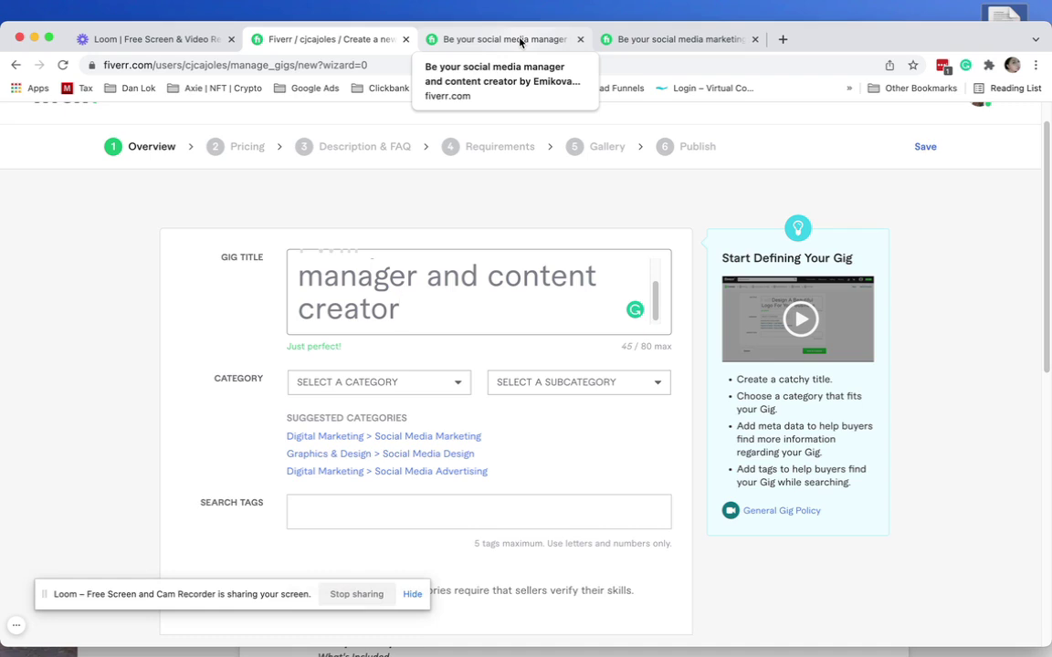
Step: Review the title and category path of the reference social media manager gig
{"action": "left_click", "coordinate": [521, 43]}
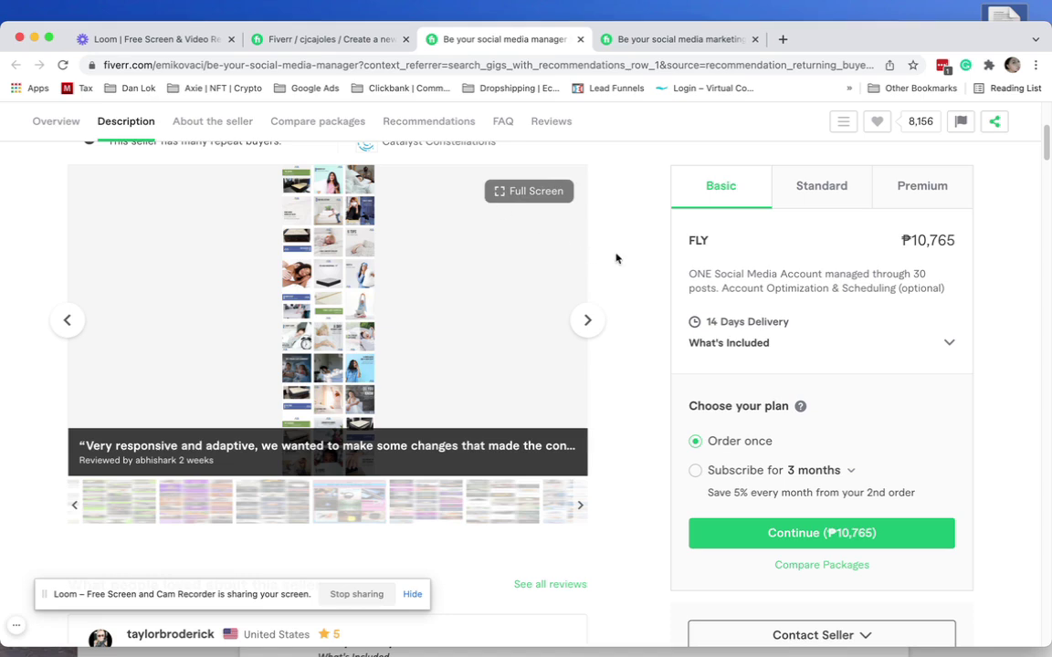
{"action": "scroll", "coordinate": [611, 260], "scroll_direction": "up", "scroll_amount": 2}
{"action": "scroll", "coordinate": [615, 258], "scroll_direction": "up", "scroll_amount": 3}
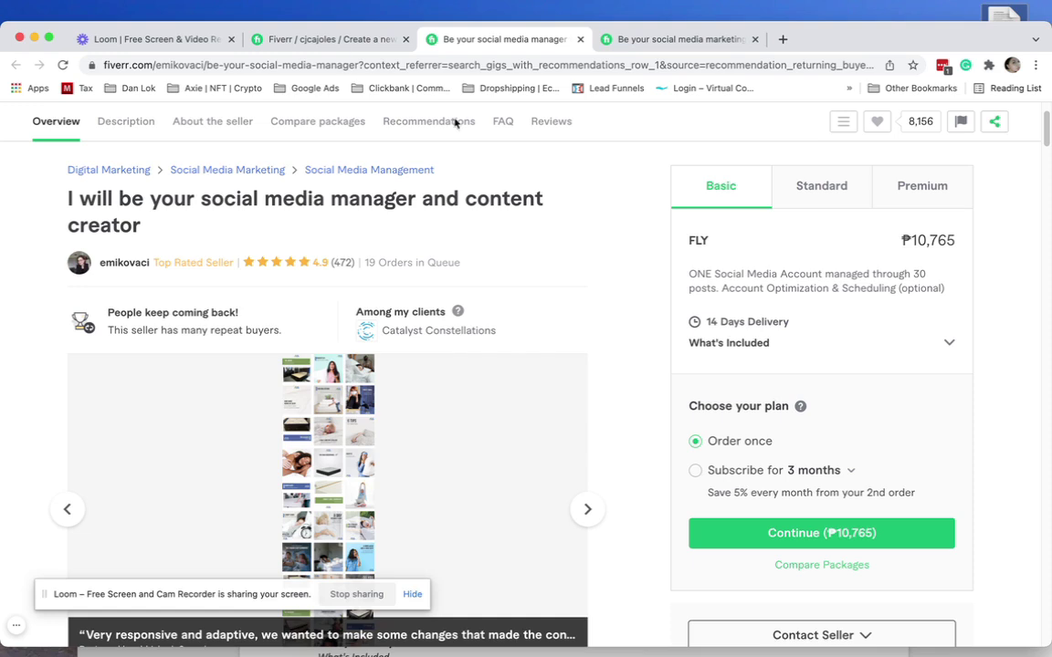
Step: Insert "be" before "your" in the new gig's title, making it "I will be your social media manager and content creator"
{"action": "left_click", "coordinate": [321, 39]}
{"action": "left_click", "coordinate": [445, 318]}
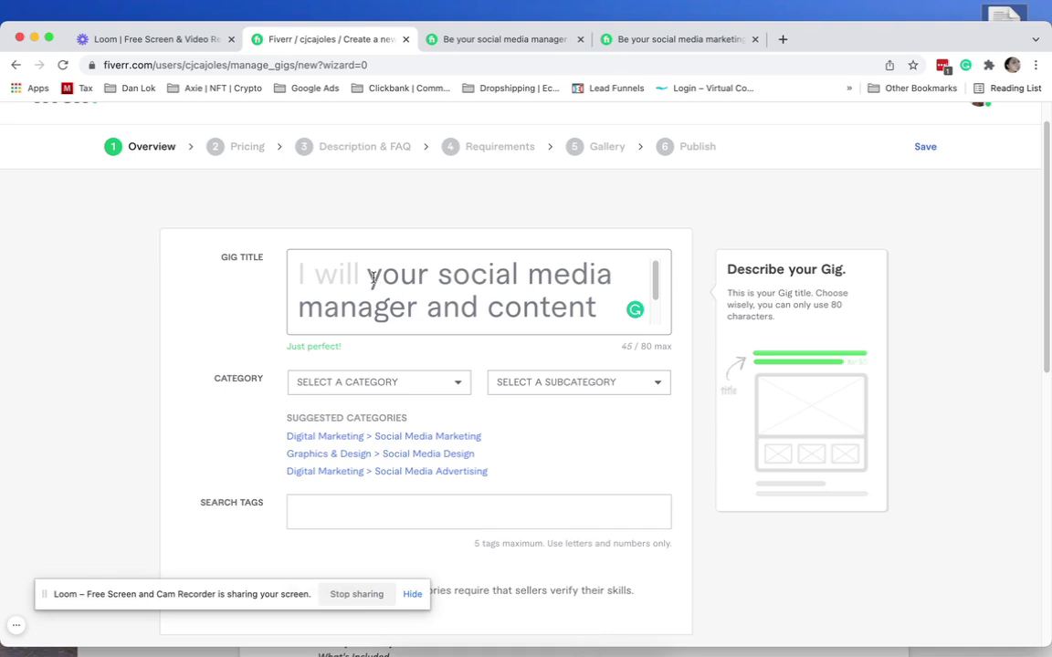
{"action": "scroll", "coordinate": [384, 287], "scroll_direction": "up", "scroll_amount": 2}
{"action": "type", "text": "create"}
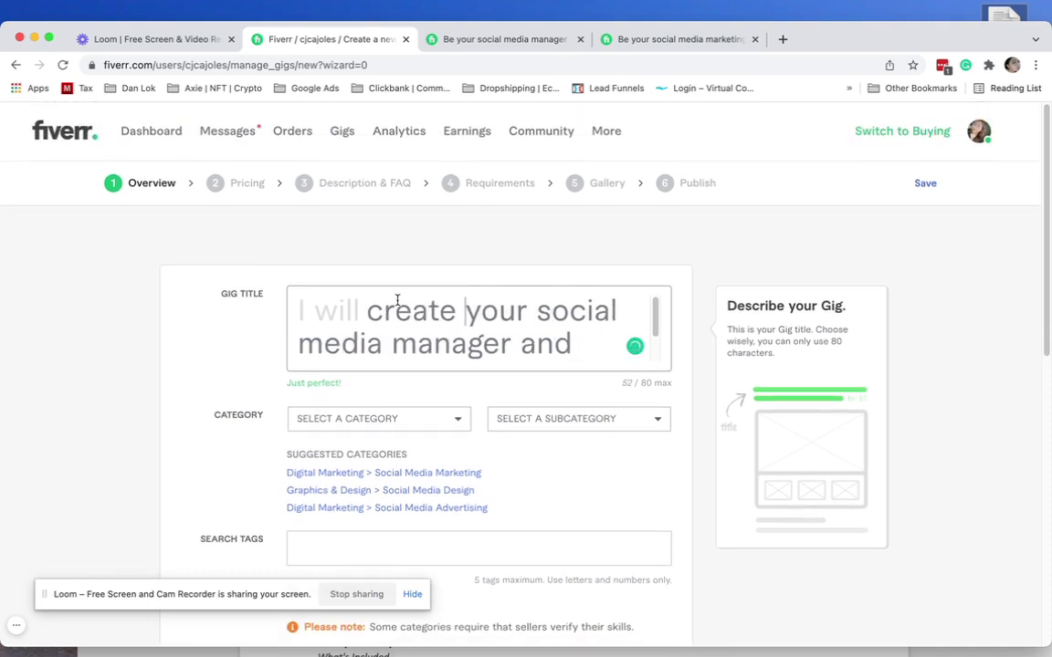
{"action": "scroll", "coordinate": [419, 281], "scroll_direction": "down", "scroll_amount": 1}
{"action": "double_click", "coordinate": [426, 293]}
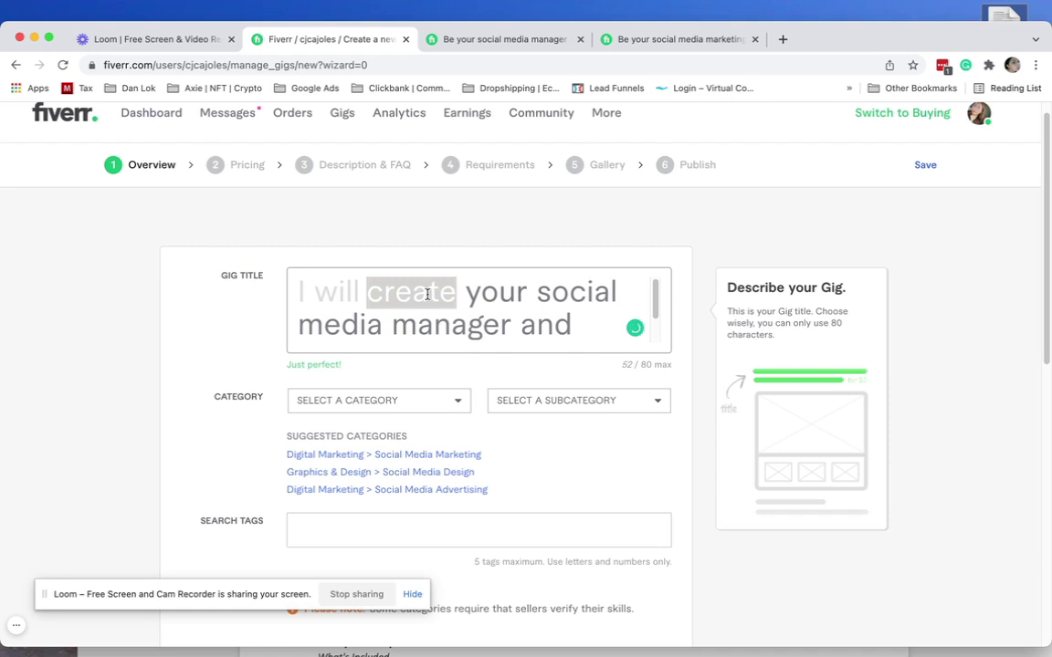
{"action": "type", "text": "be"}
{"action": "scroll", "coordinate": [489, 302], "scroll_direction": "down", "scroll_amount": 1}
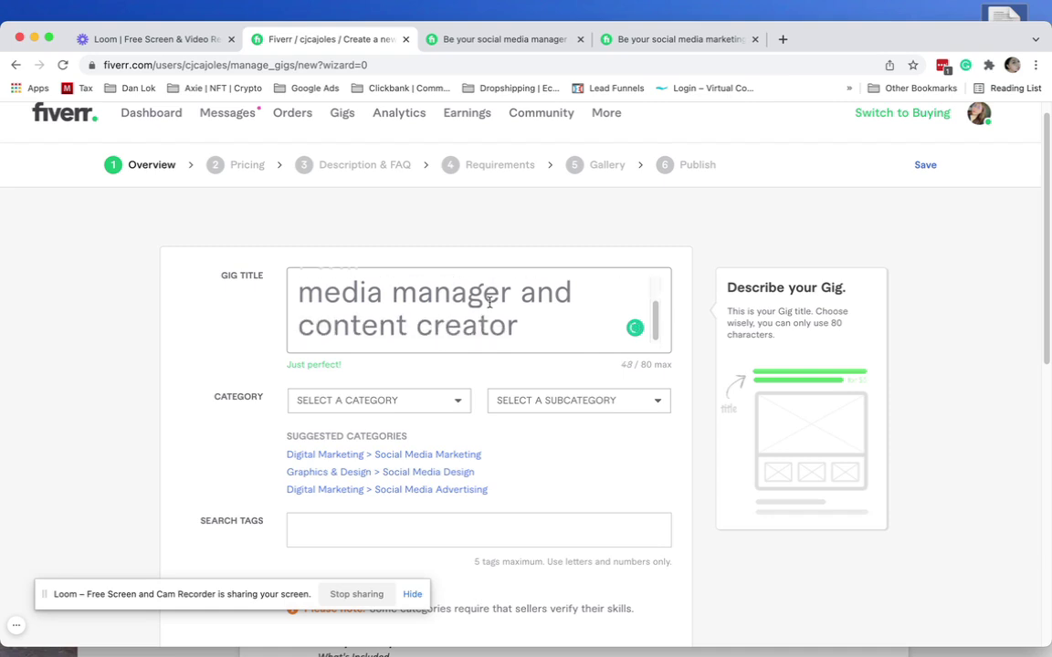
{"action": "scroll", "coordinate": [489, 303], "scroll_direction": "up", "scroll_amount": 1}
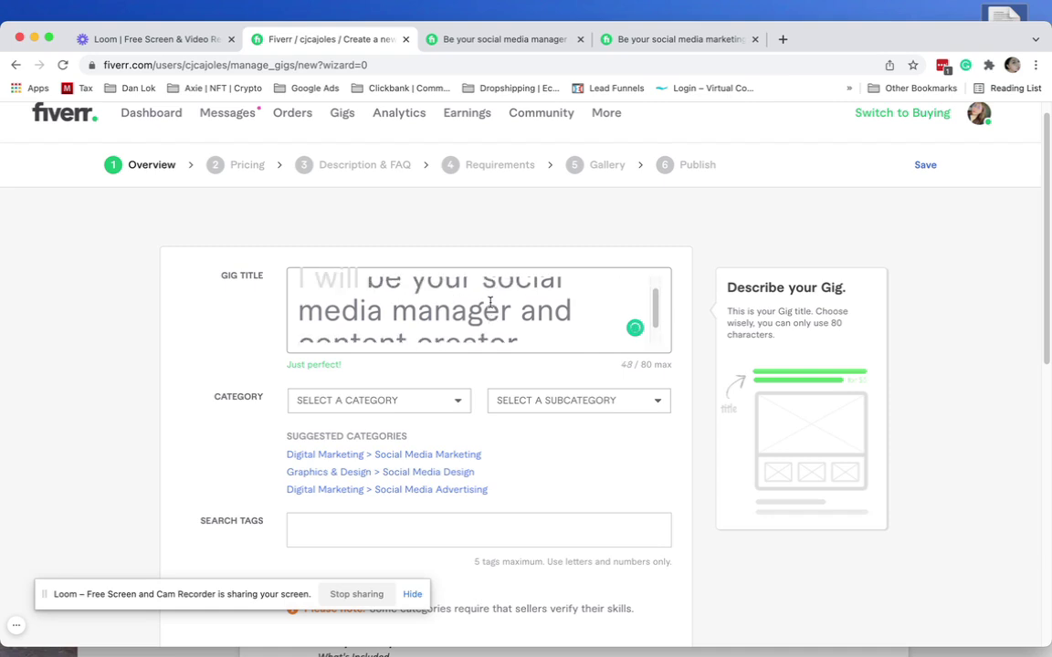
{"action": "key", "text": "BackSpace"}
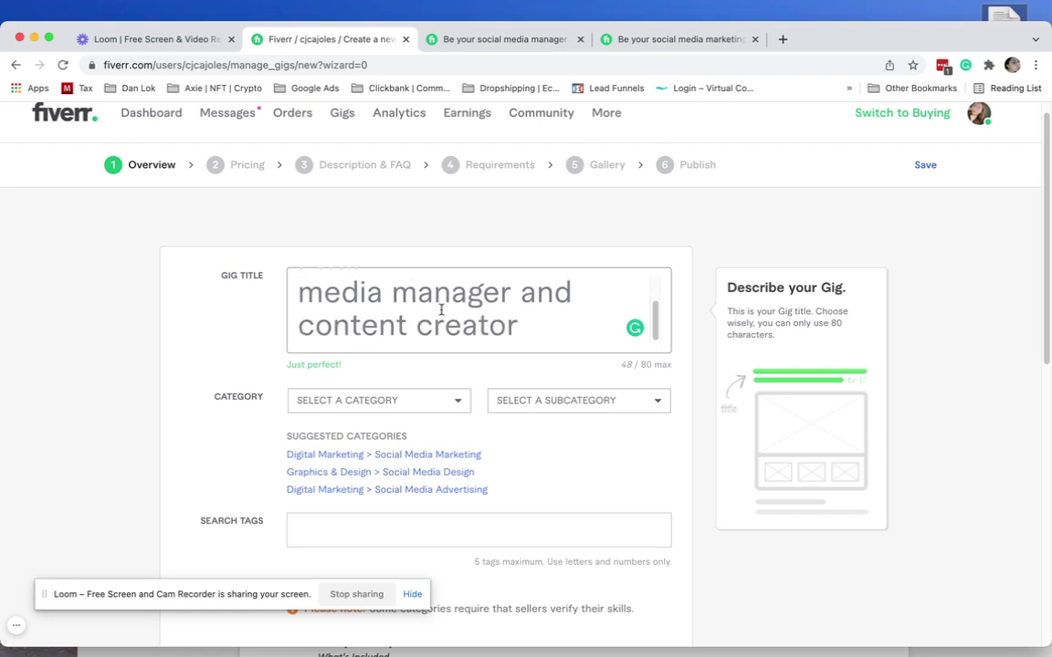
Step: Check the feedback and character count under the gig title
{"action": "left_click", "coordinate": [523, 234]}
{"action": "scroll", "coordinate": [523, 236], "scroll_direction": "down", "scroll_amount": 1}
{"action": "scroll", "coordinate": [523, 235], "scroll_direction": "down", "scroll_amount": 1}
{"action": "left_click_drag", "start_coordinate": [275, 287], "coordinate": [368, 291]}
{"action": "left_click", "coordinate": [365, 292]}
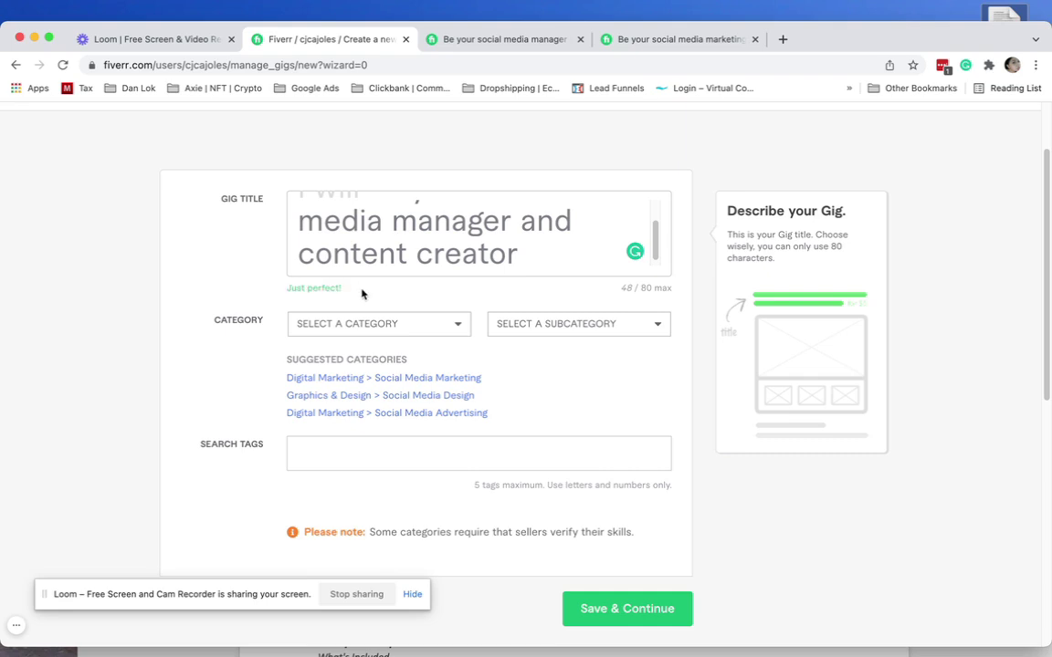
{"action": "left_click_drag", "start_coordinate": [620, 288], "coordinate": [650, 287]}
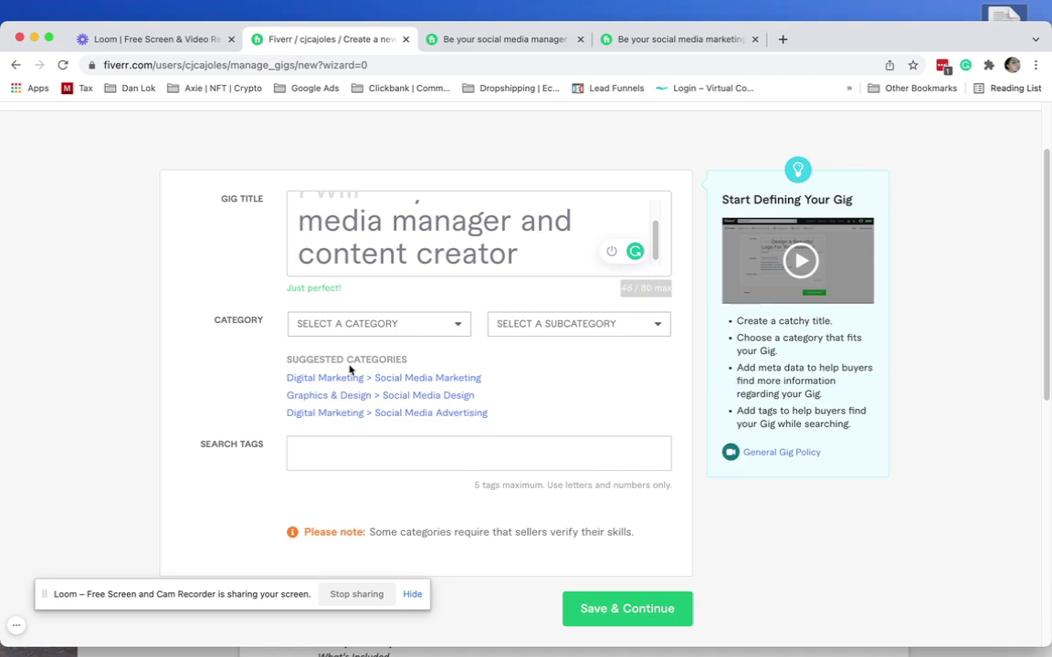
Step: Set the gig's category to the suggested Digital Marketing > Social Media Advertising
{"action": "left_click", "coordinate": [361, 331]}
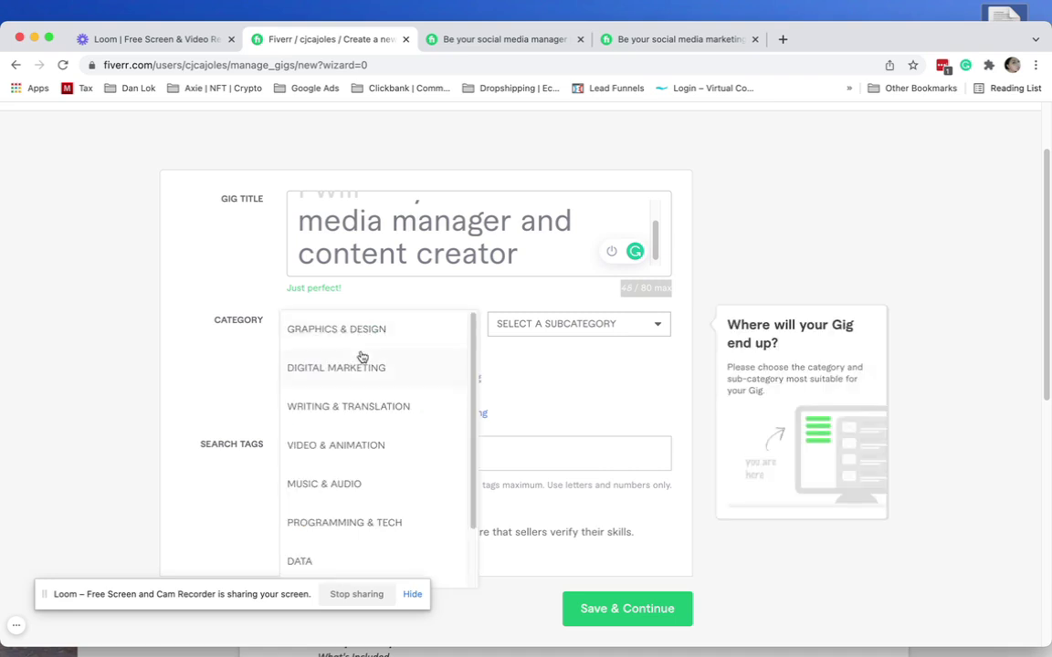
{"action": "scroll", "coordinate": [363, 358], "scroll_direction": "down", "scroll_amount": 1}
{"action": "scroll", "coordinate": [363, 369], "scroll_direction": "up", "scroll_amount": 1}
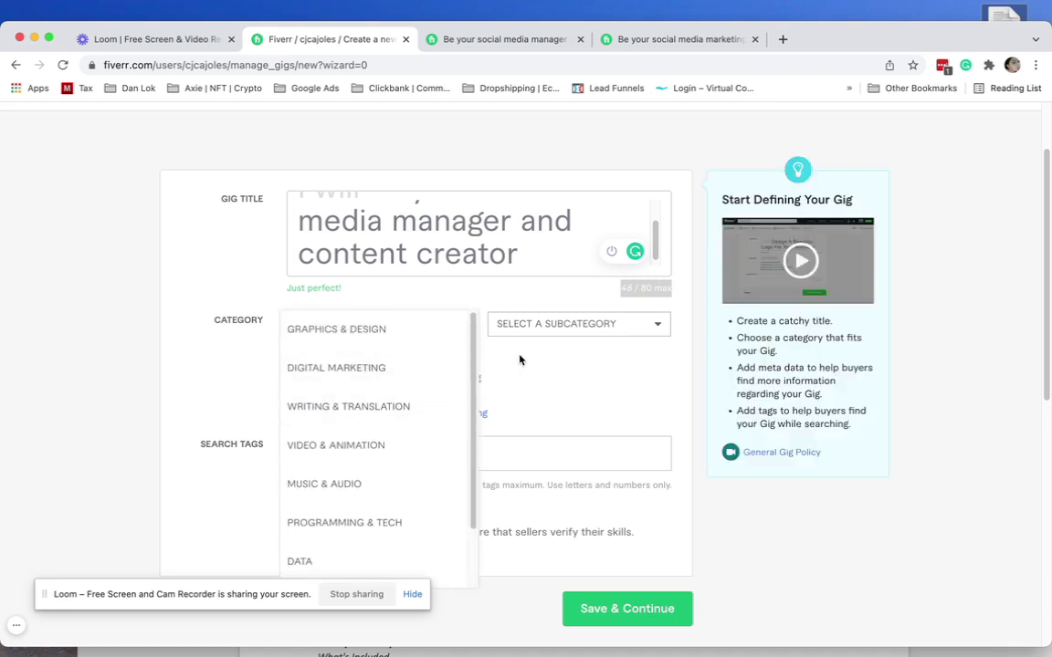
{"action": "left_click", "coordinate": [205, 366]}
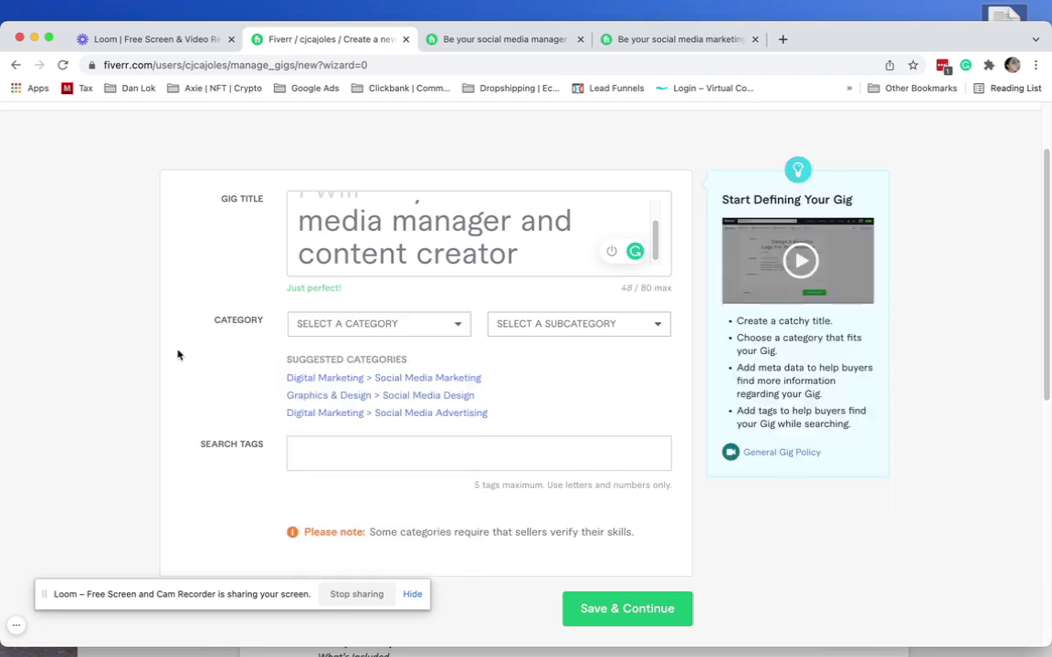
{"action": "left_click", "coordinate": [355, 415]}
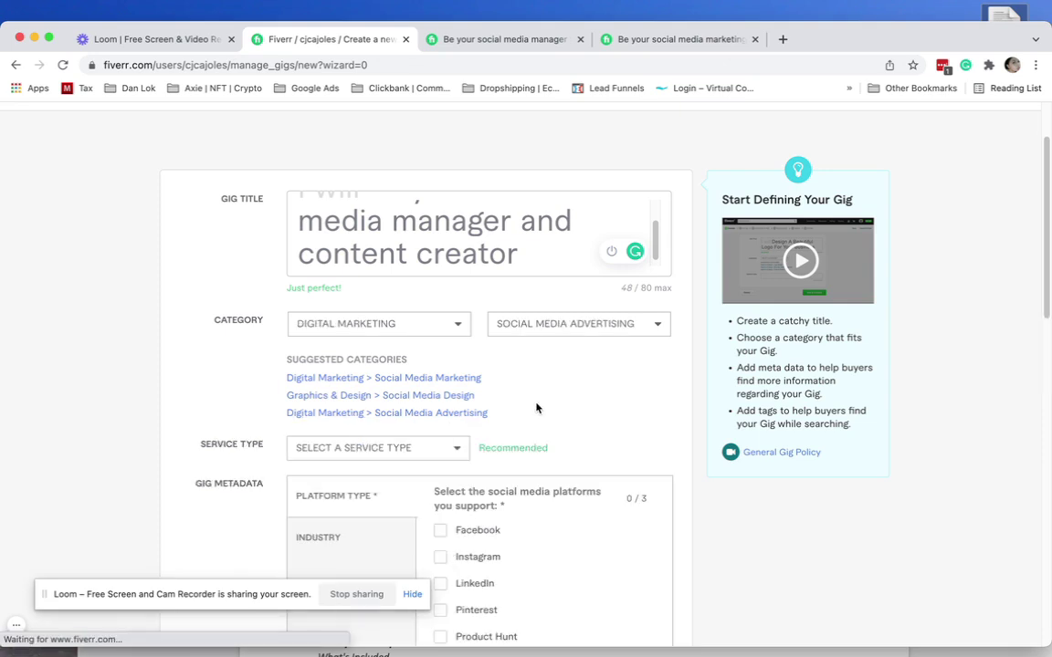
Step: Set the gig's service type to Ads Setup & Management
{"action": "scroll", "coordinate": [536, 407], "scroll_direction": "down", "scroll_amount": 2}
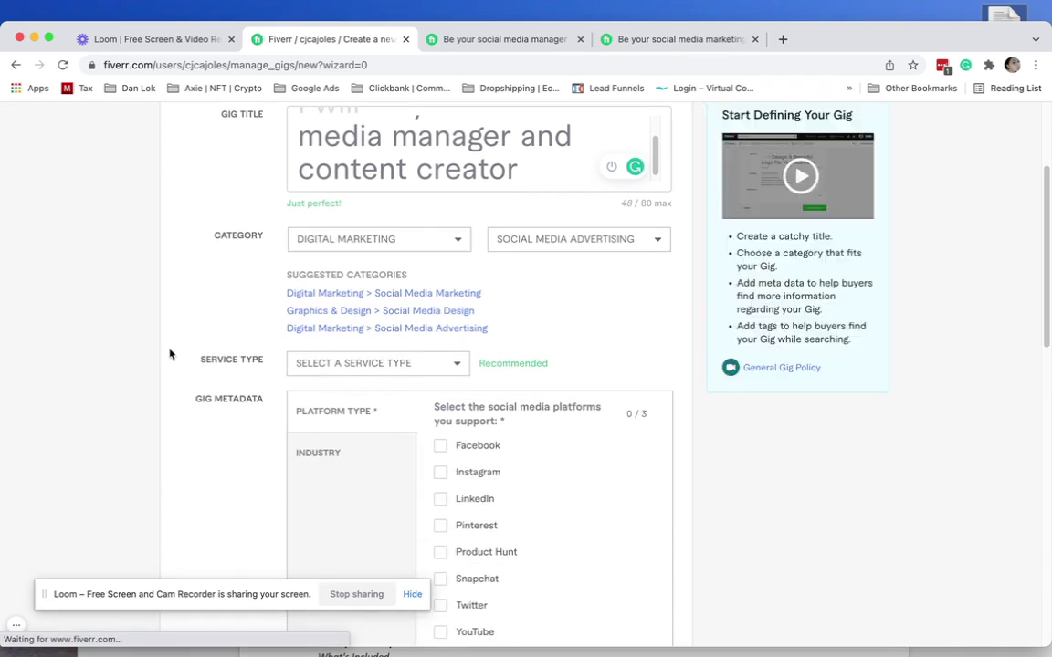
{"action": "left_click", "coordinate": [320, 366]}
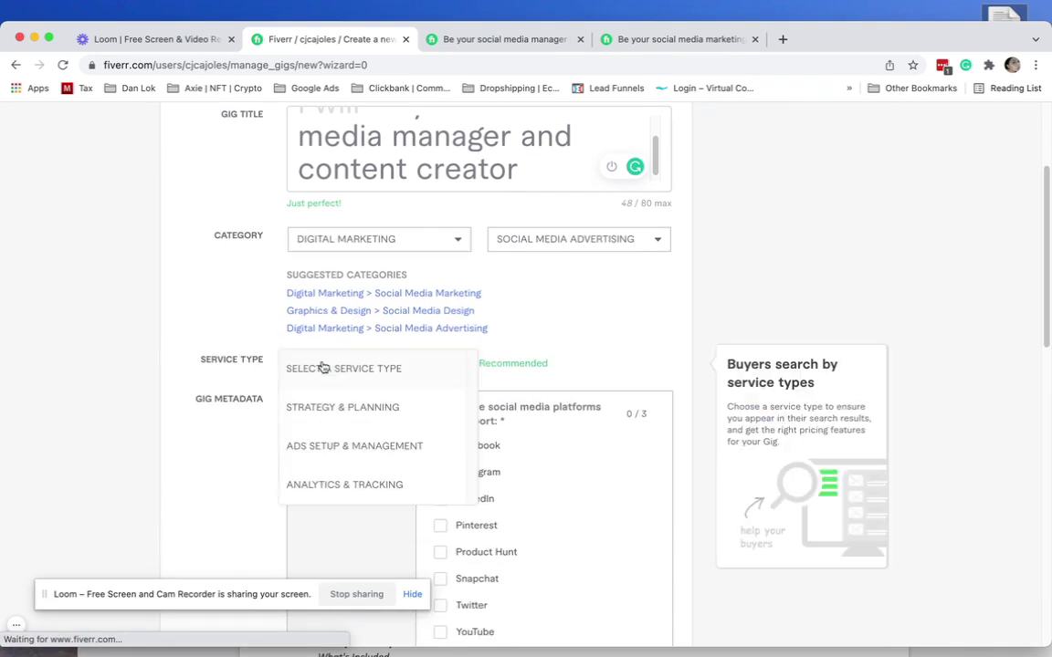
{"action": "left_click", "coordinate": [232, 327]}
{"action": "scroll", "coordinate": [512, 365], "scroll_direction": "down", "scroll_amount": 1}
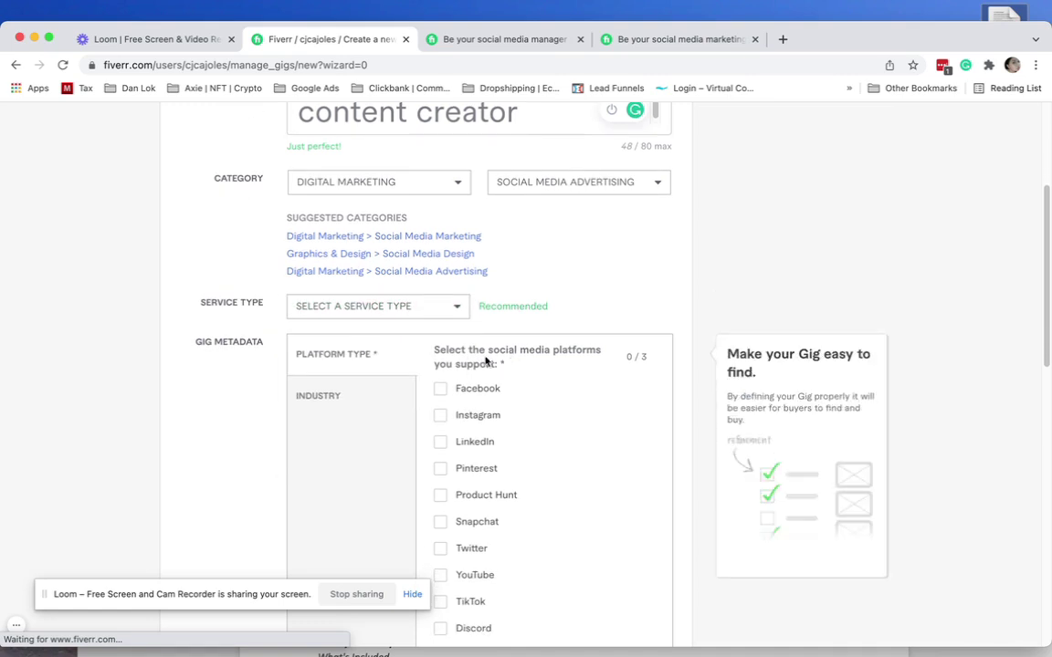
{"action": "left_click", "coordinate": [437, 311]}
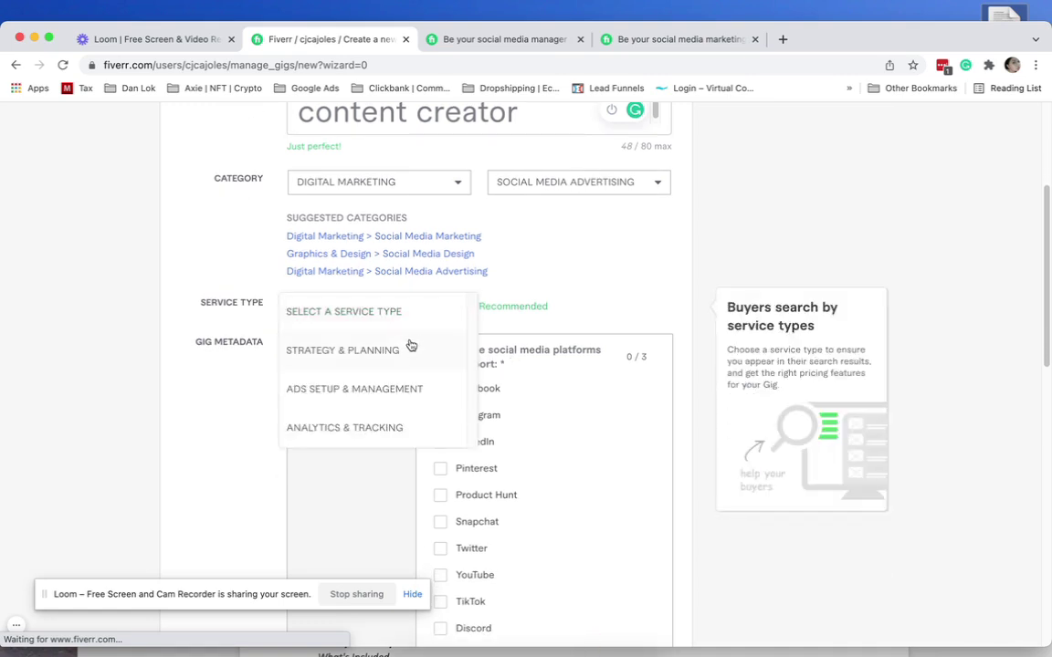
{"action": "scroll", "coordinate": [406, 356], "scroll_direction": "down", "scroll_amount": 1}
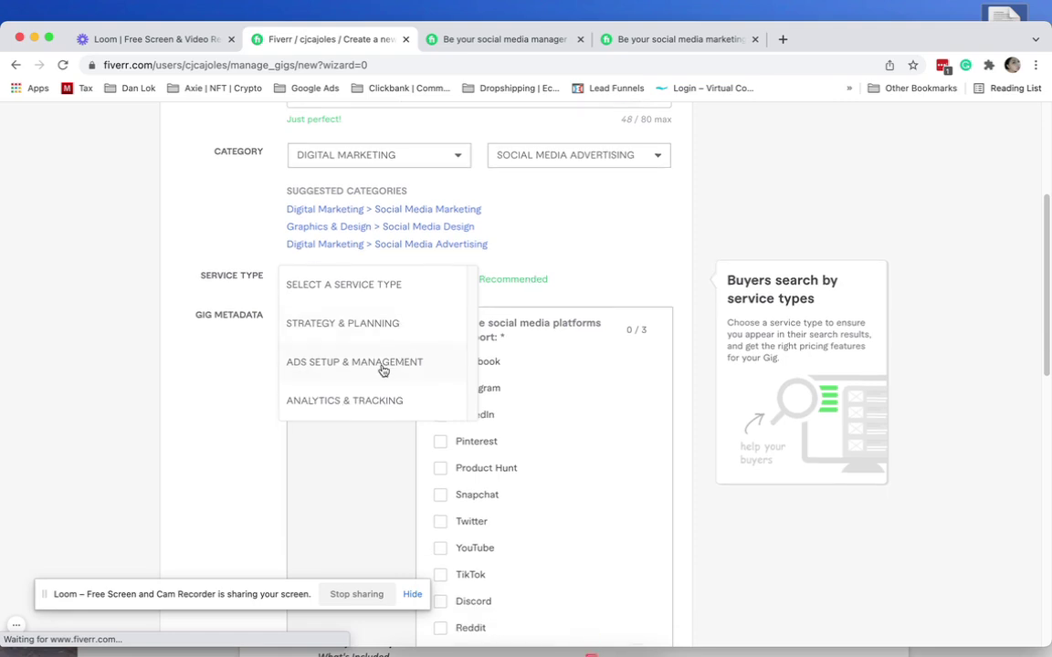
{"action": "left_click", "coordinate": [383, 371]}
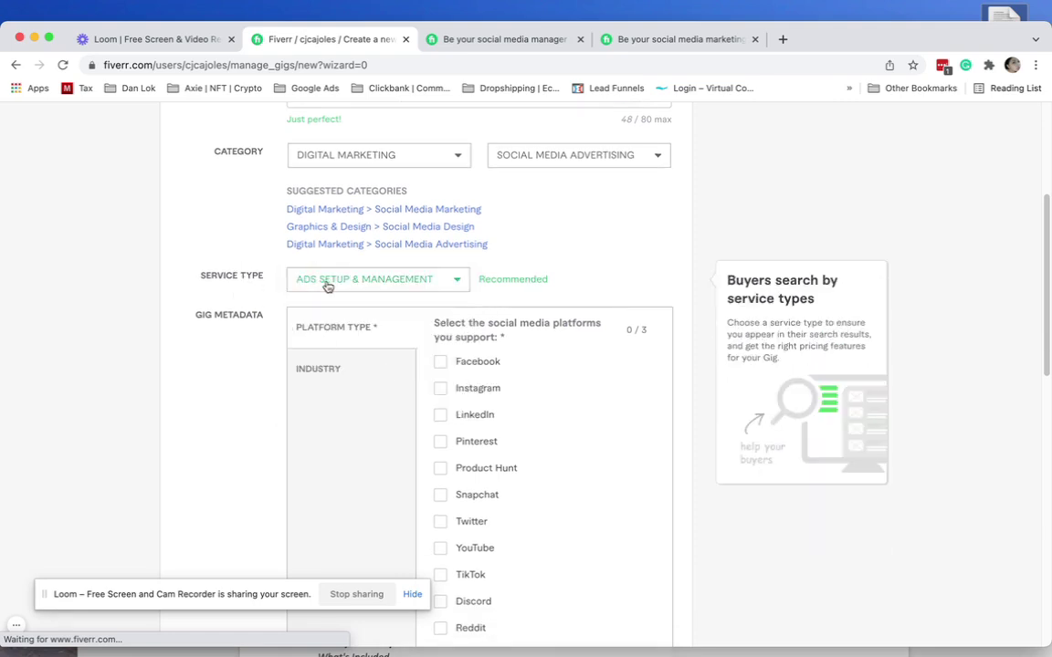
{"action": "scroll", "coordinate": [327, 285], "scroll_direction": "up", "scroll_amount": 3}
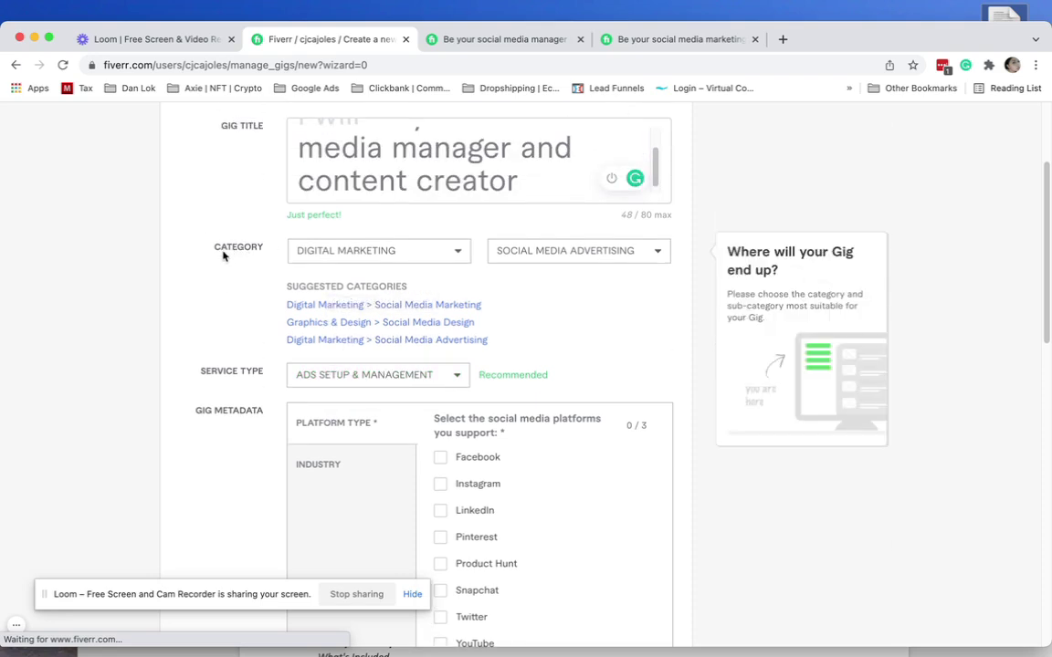
Step: Review the gig's available service types and keep Ads Setup & Management selected
{"action": "left_click", "coordinate": [337, 376]}
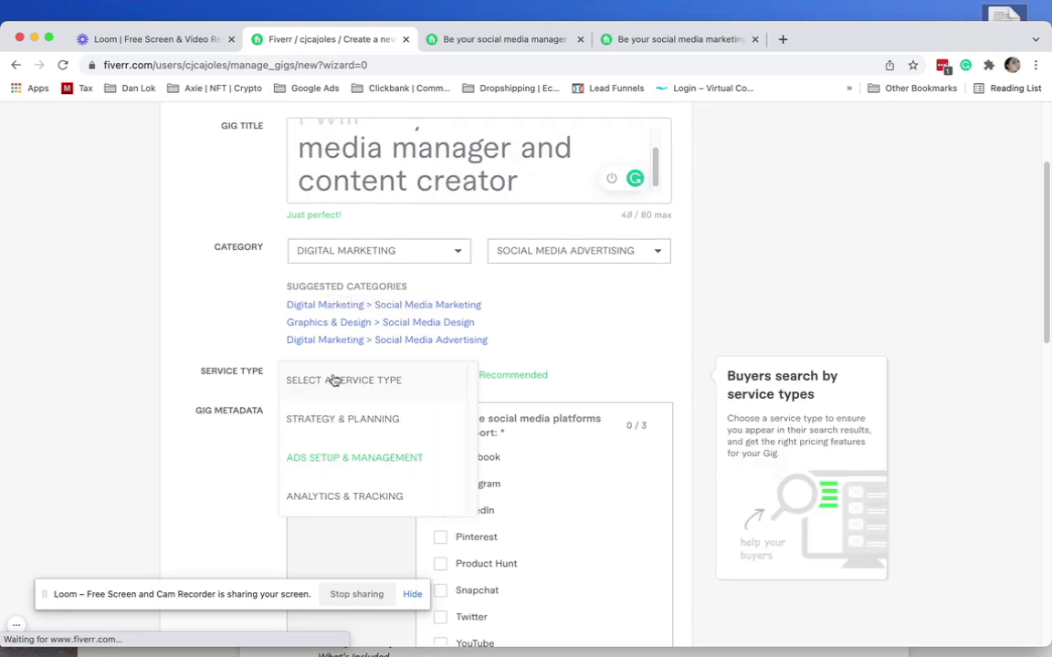
{"action": "left_click", "coordinate": [328, 459]}
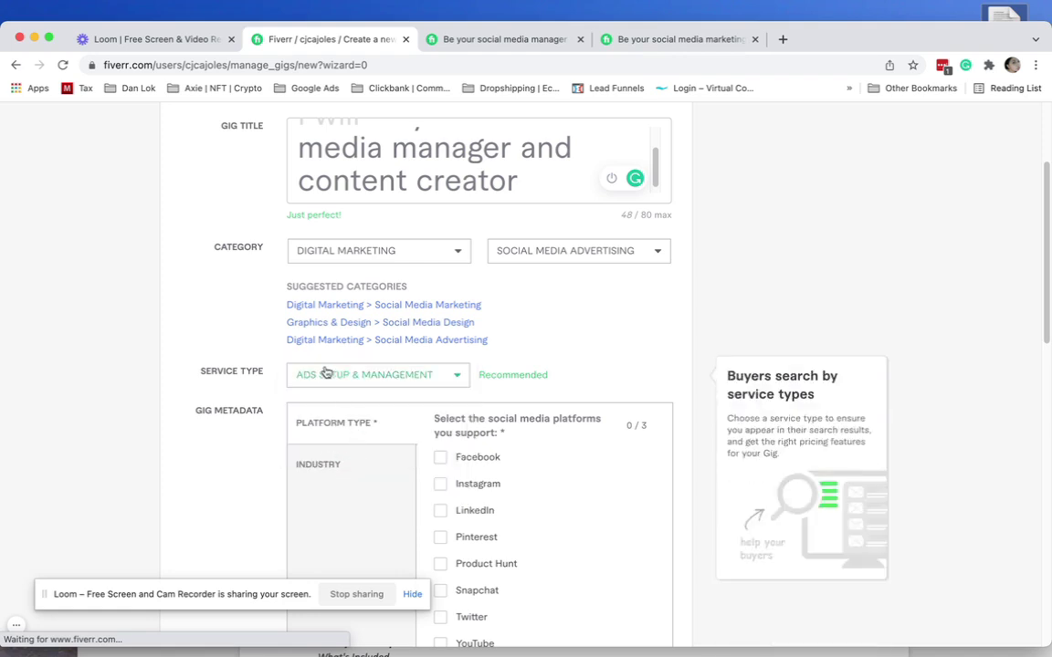
{"action": "scroll", "coordinate": [301, 283], "scroll_direction": "up", "scroll_amount": 1}
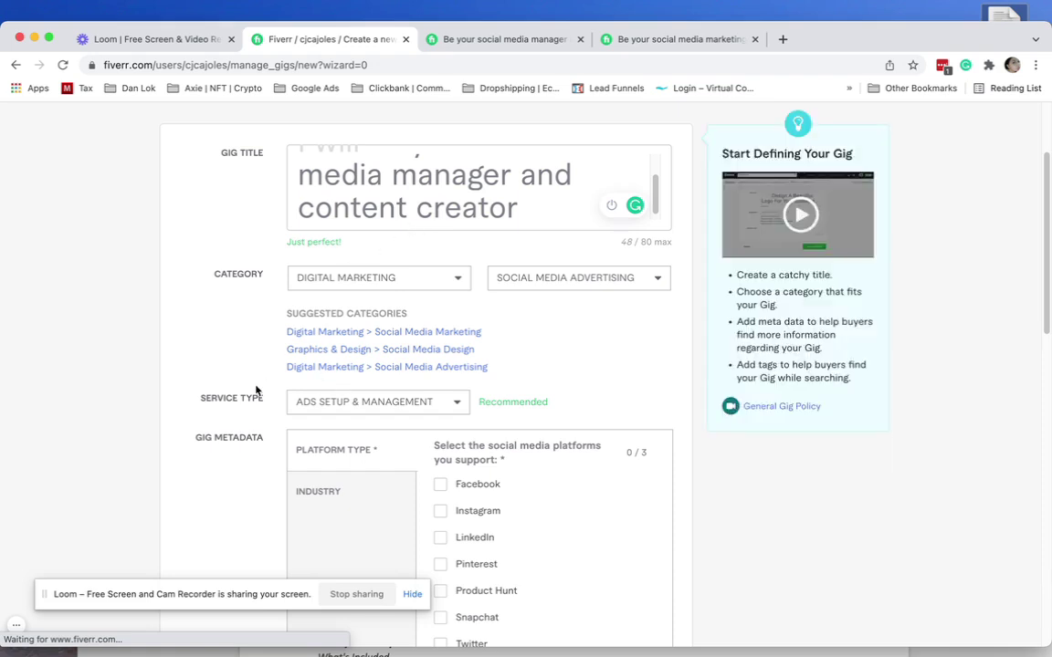
Step: Select Facebook, Instagram and YouTube as the supported social media platforms in the gig metadata
{"action": "scroll", "coordinate": [262, 390], "scroll_direction": "down", "scroll_amount": 3}
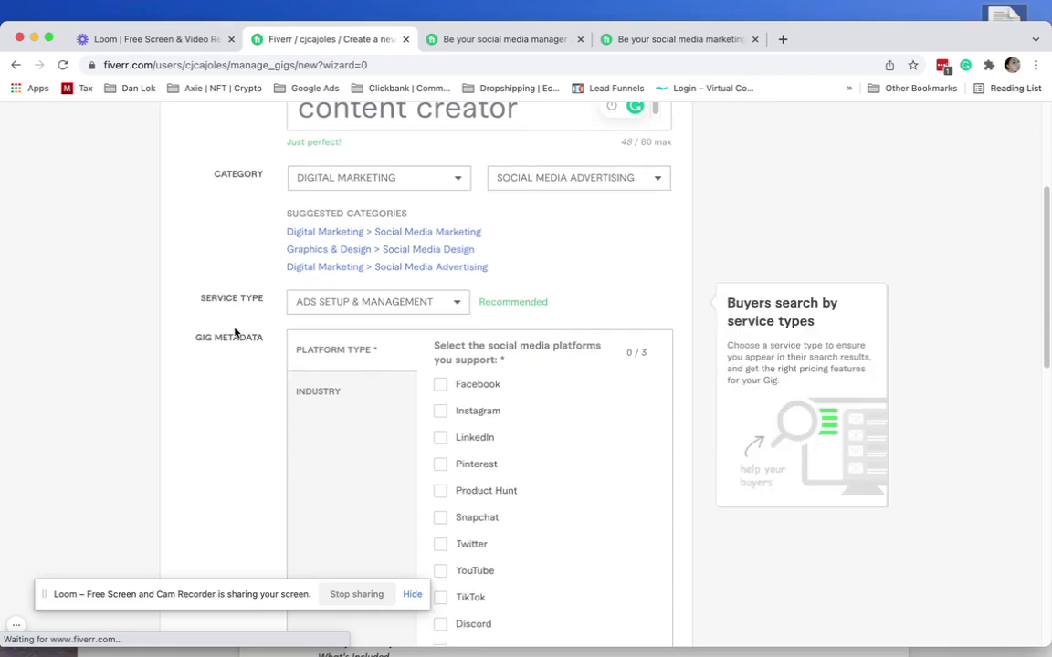
{"action": "scroll", "coordinate": [235, 330], "scroll_direction": "down", "scroll_amount": 2}
{"action": "scroll", "coordinate": [222, 319], "scroll_direction": "down", "scroll_amount": 2}
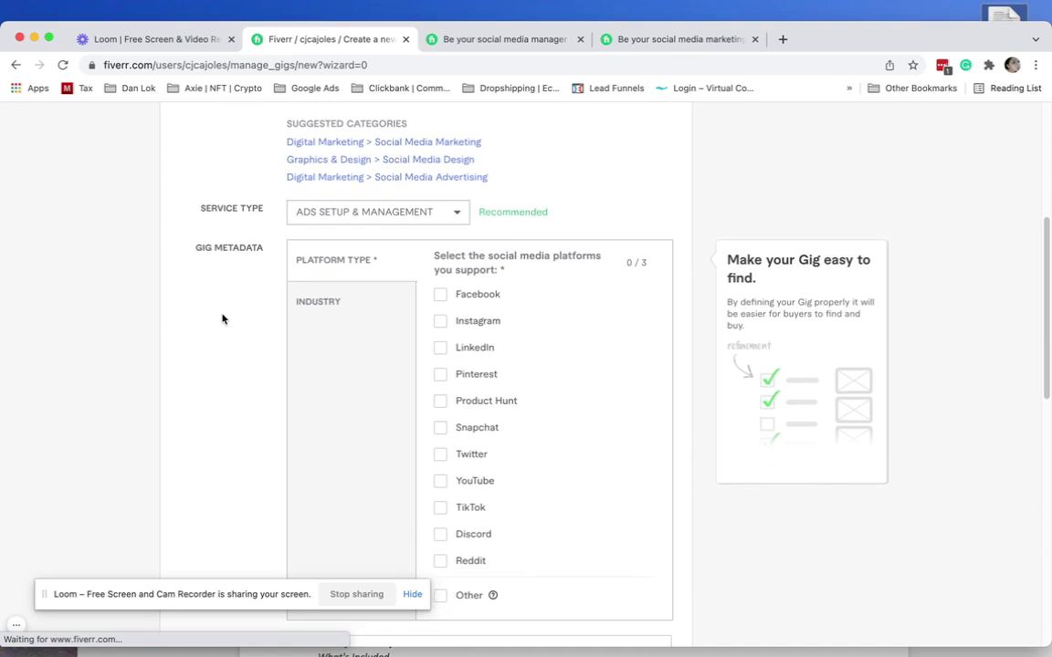
{"action": "left_click", "coordinate": [439, 294]}
{"action": "scroll", "coordinate": [433, 332], "scroll_direction": "down", "scroll_amount": 1}
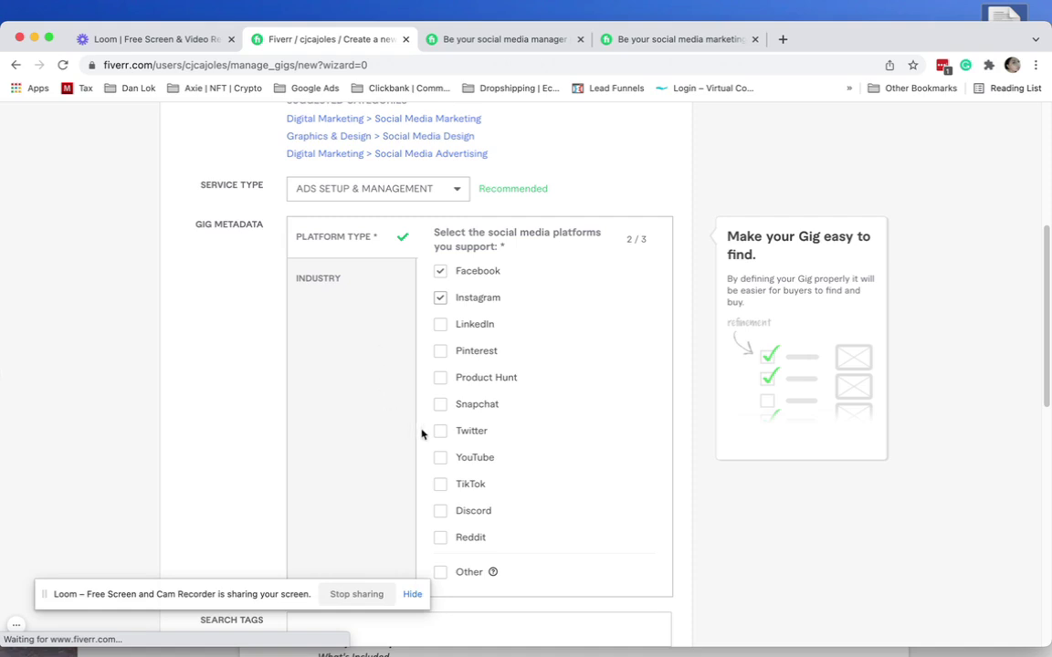
{"action": "left_click", "coordinate": [440, 457]}
Step: Examine the related tags of the open reference gig "I will be your social media manager and content creator" for search tag ideas
{"action": "scroll", "coordinate": [284, 362], "scroll_direction": "down", "scroll_amount": 4}
{"action": "scroll", "coordinate": [288, 361], "scroll_direction": "up", "scroll_amount": 3}
{"action": "scroll", "coordinate": [390, 342], "scroll_direction": "down", "scroll_amount": 3}
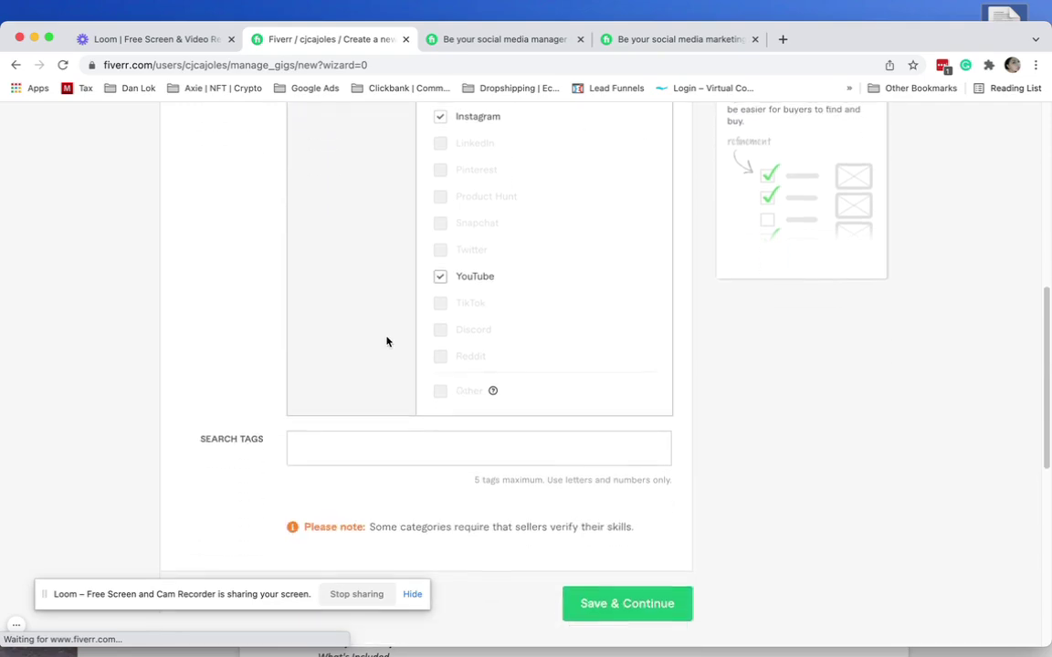
{"action": "left_click", "coordinate": [375, 438]}
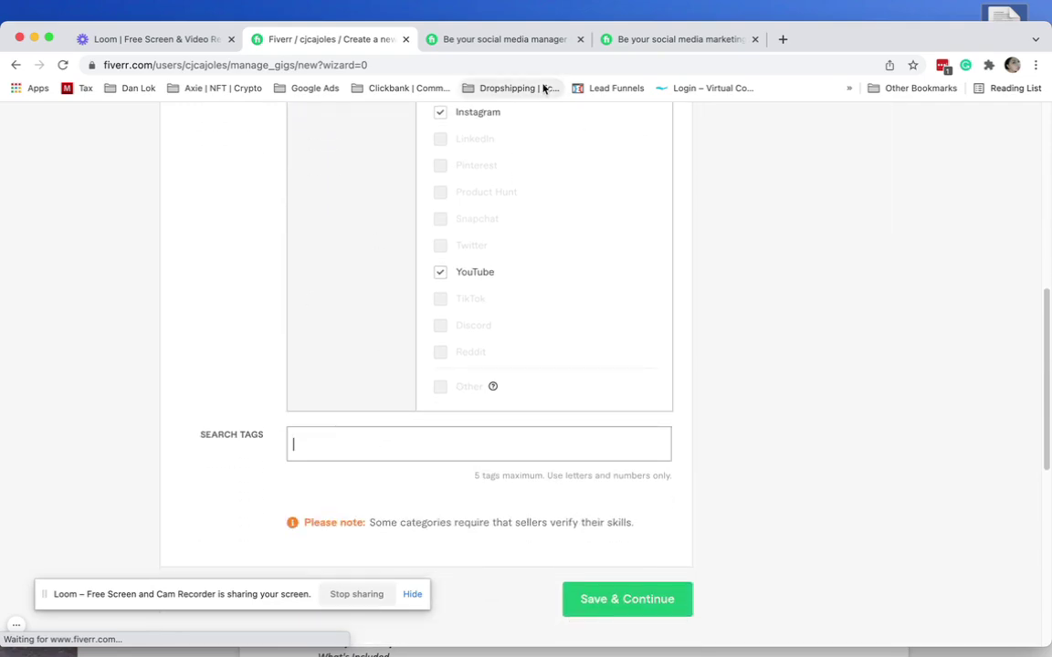
{"action": "left_click", "coordinate": [511, 39]}
{"action": "scroll", "coordinate": [273, 241], "scroll_direction": "down", "scroll_amount": 1}
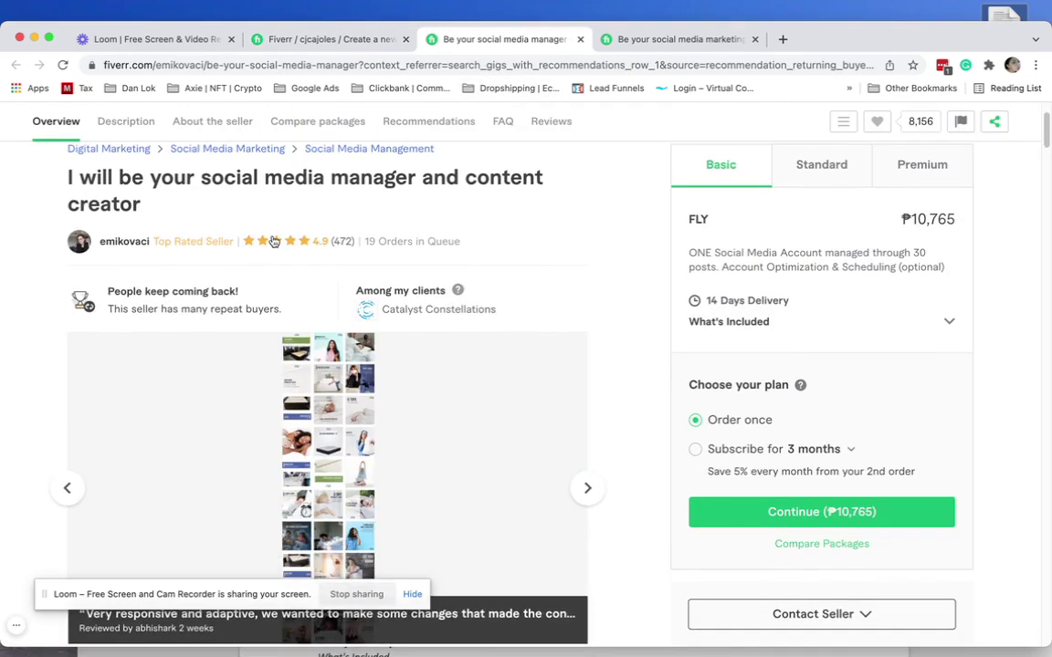
{"action": "scroll", "coordinate": [272, 241], "scroll_direction": "down", "scroll_amount": 10}
{"action": "scroll", "coordinate": [272, 240], "scroll_direction": "down", "scroll_amount": 12}
{"action": "scroll", "coordinate": [272, 241], "scroll_direction": "down", "scroll_amount": 12}
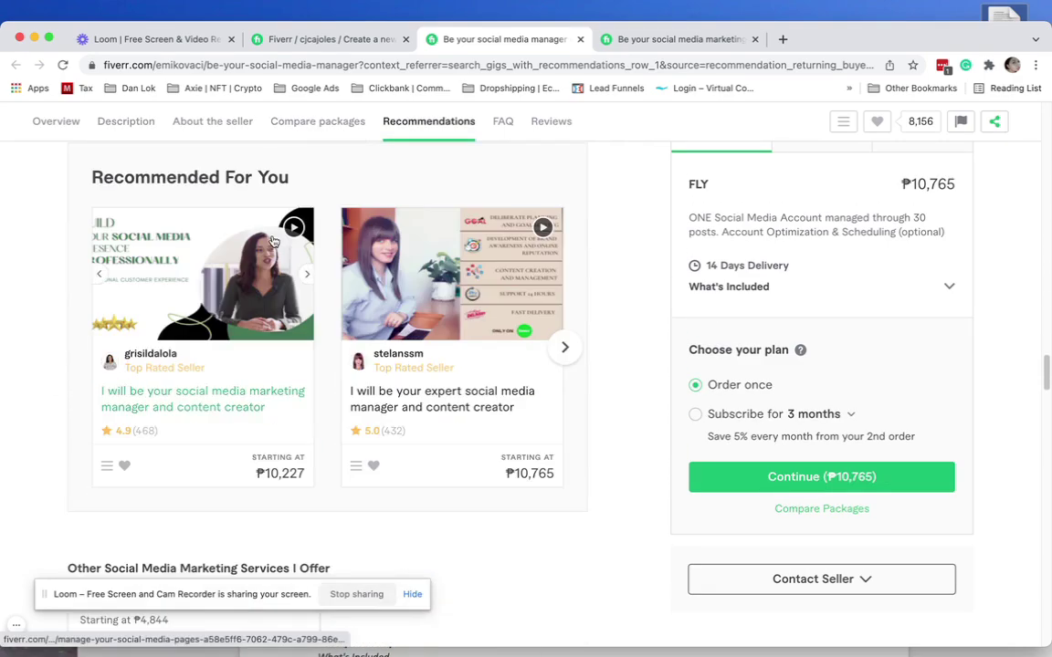
{"action": "scroll", "coordinate": [272, 241], "scroll_direction": "down", "scroll_amount": 14}
{"action": "scroll", "coordinate": [272, 241], "scroll_direction": "down", "scroll_amount": 14}
{"action": "scroll", "coordinate": [272, 241], "scroll_direction": "up", "scroll_amount": 3}
{"action": "scroll", "coordinate": [272, 241], "scroll_direction": "up", "scroll_amount": 1}
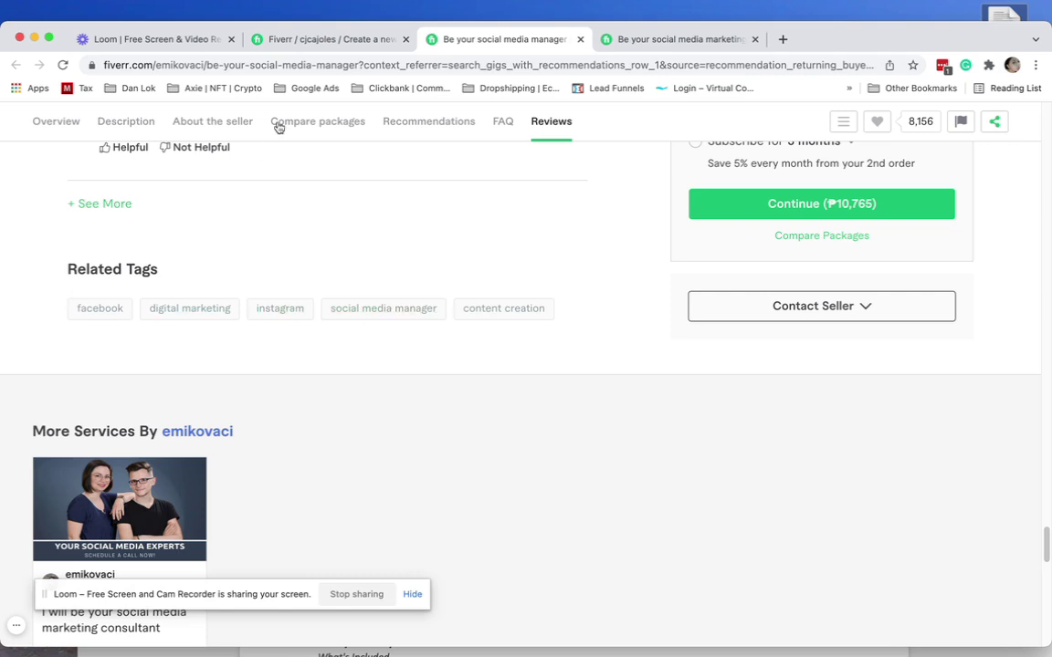
Step: Add the suggested search tag "social media manager" to the new gig
{"action": "left_click", "coordinate": [351, 42]}
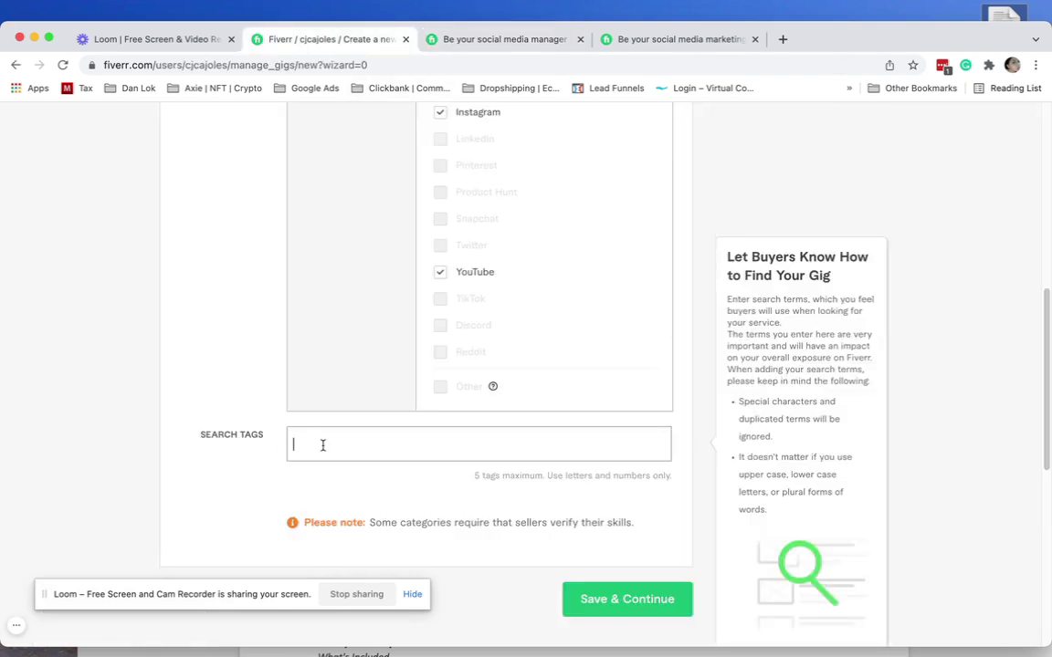
{"action": "type", "text": "socia"}
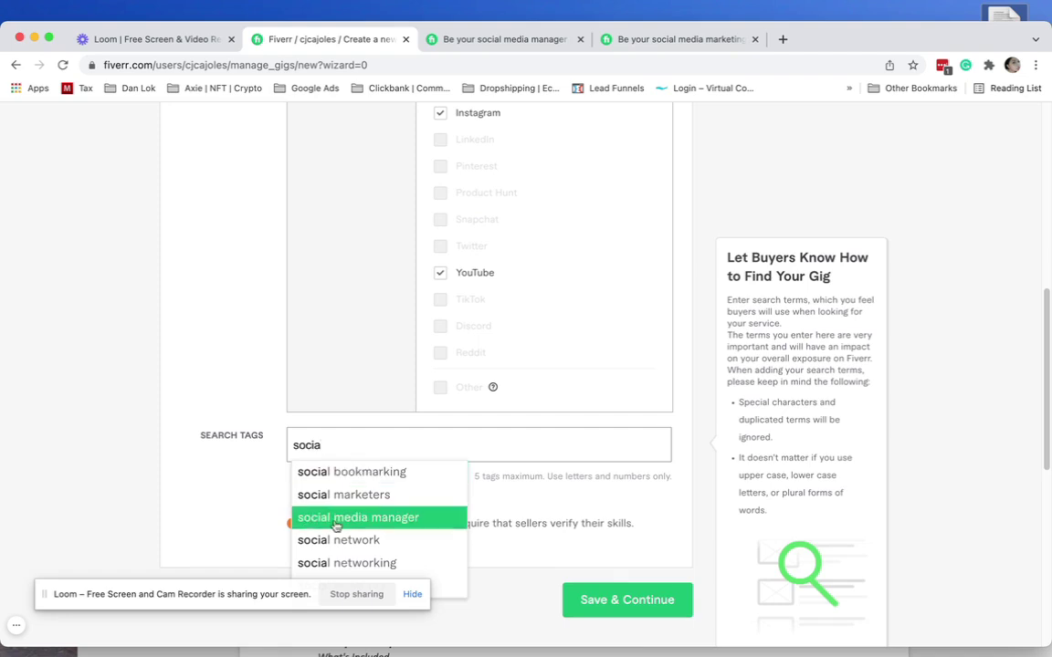
{"action": "left_click", "coordinate": [377, 517]}
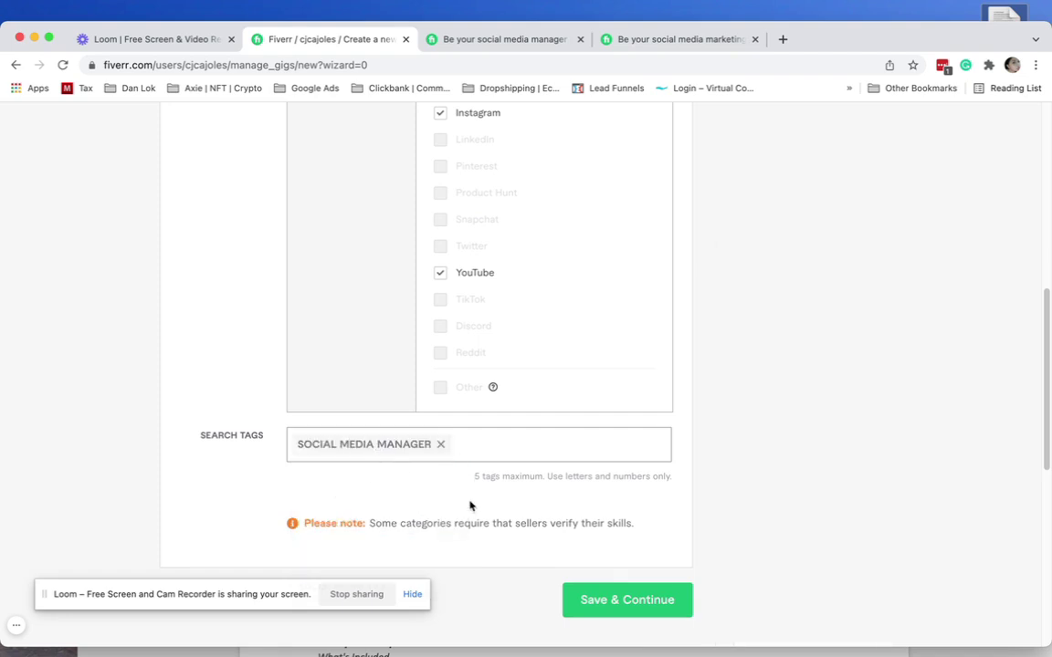
Step: Check the reference gig's related tags again and add "content creation" as a search tag to the new gig
{"action": "left_click", "coordinate": [505, 39]}
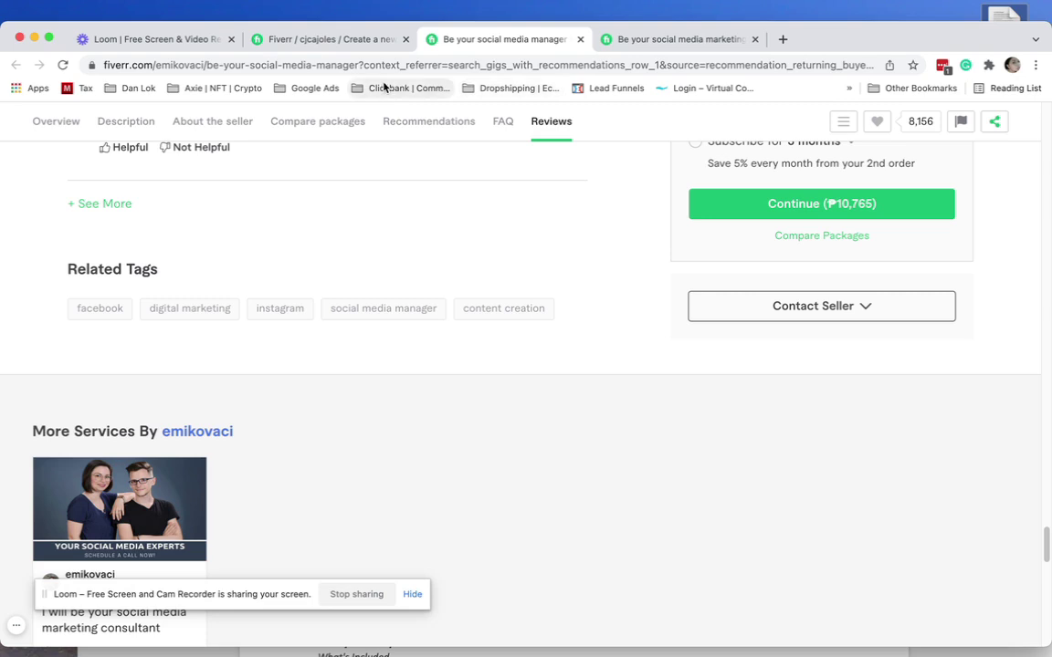
{"action": "left_click", "coordinate": [351, 41]}
{"action": "type", "text": "content"}
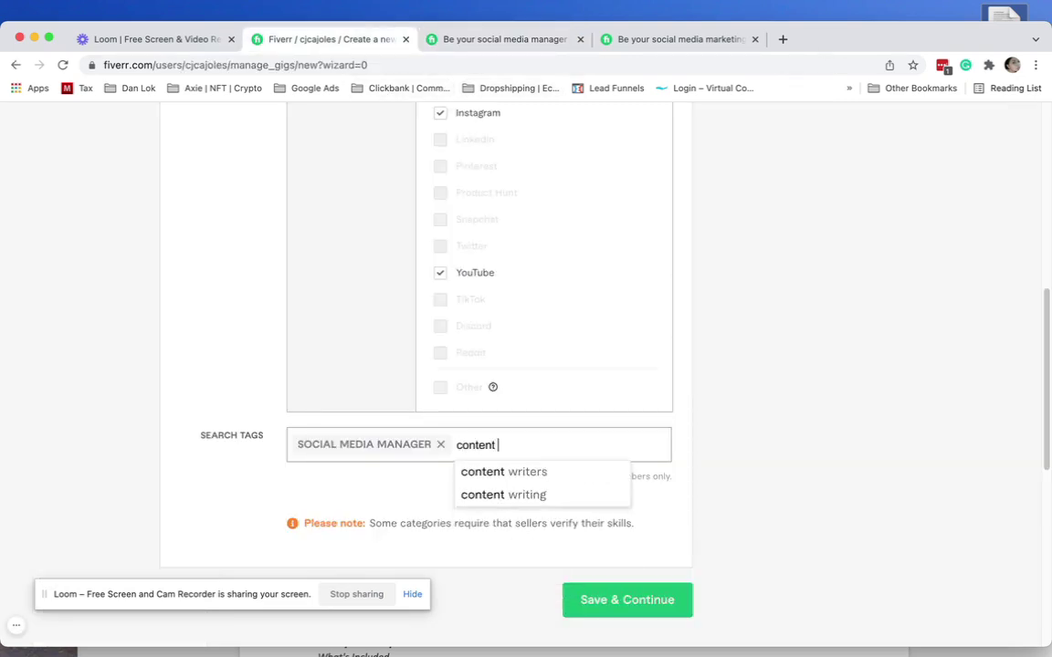
{"action": "type", "text": " creat"}
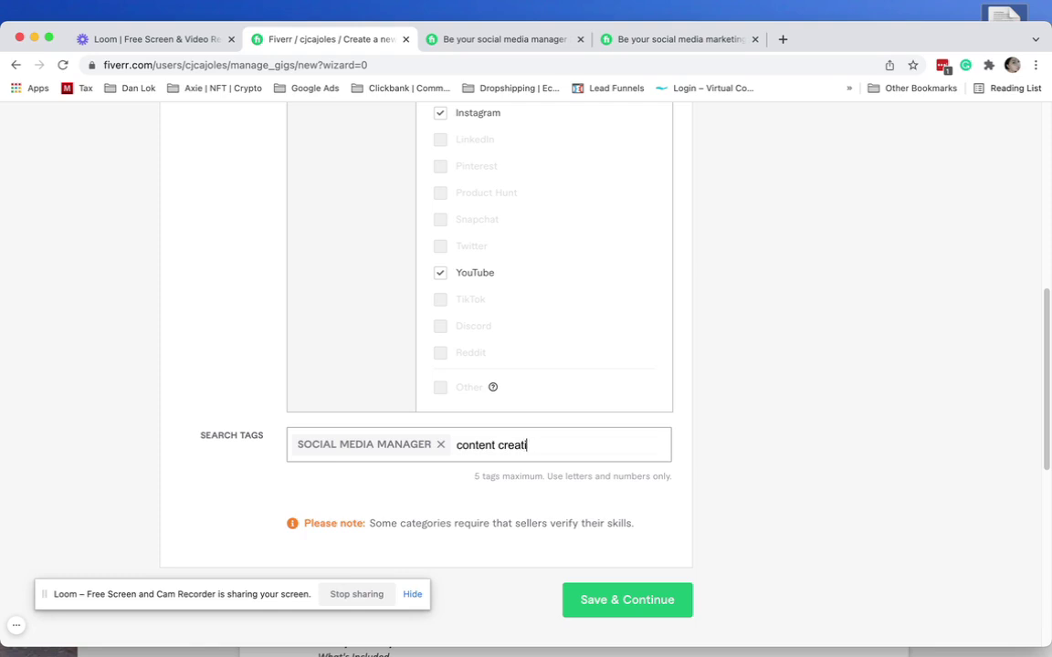
{"action": "type", "text": "ion"}
{"action": "key", "text": "Return"}
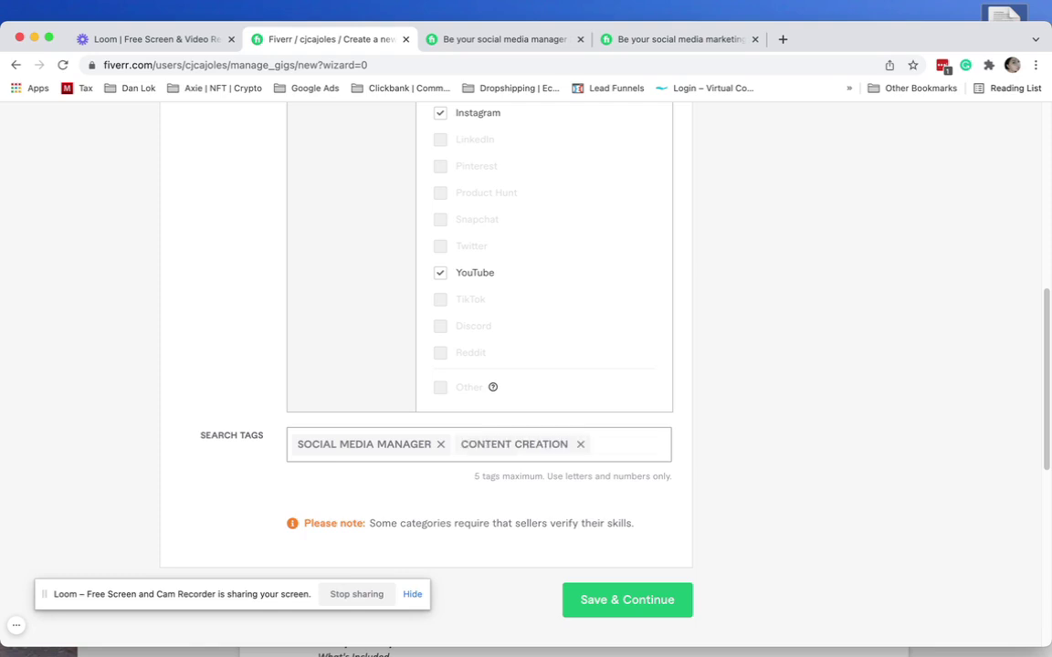
Step: Add "digital marketing" and "facebook" from the reference gig's related tags as search tags for the new gig
{"action": "left_click", "coordinate": [493, 40]}
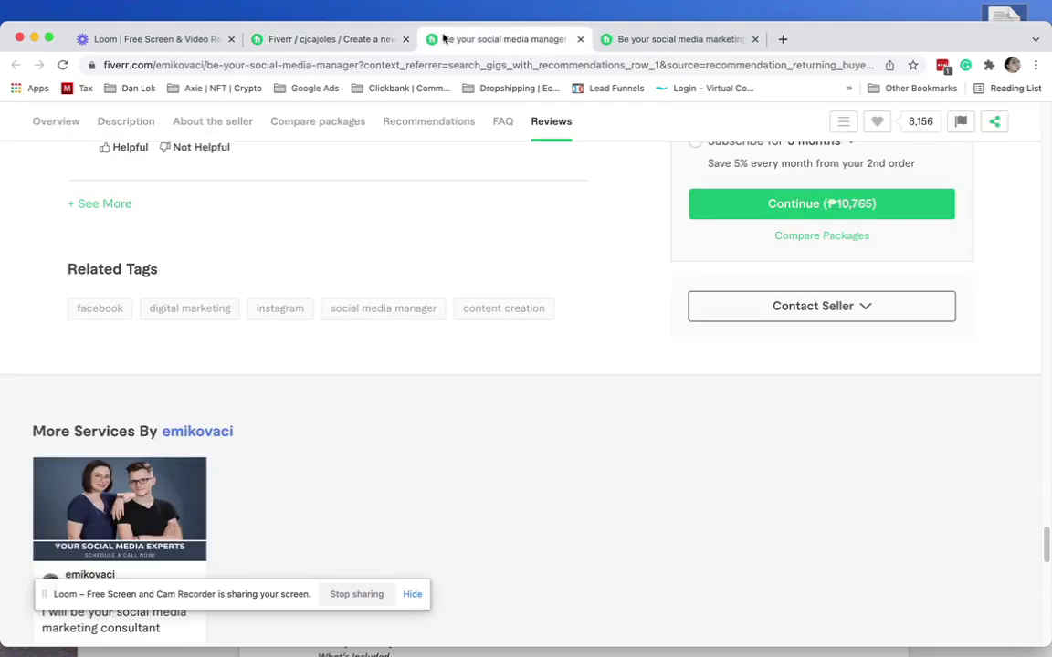
{"action": "left_click", "coordinate": [311, 41]}
{"action": "type", "text": "di"}
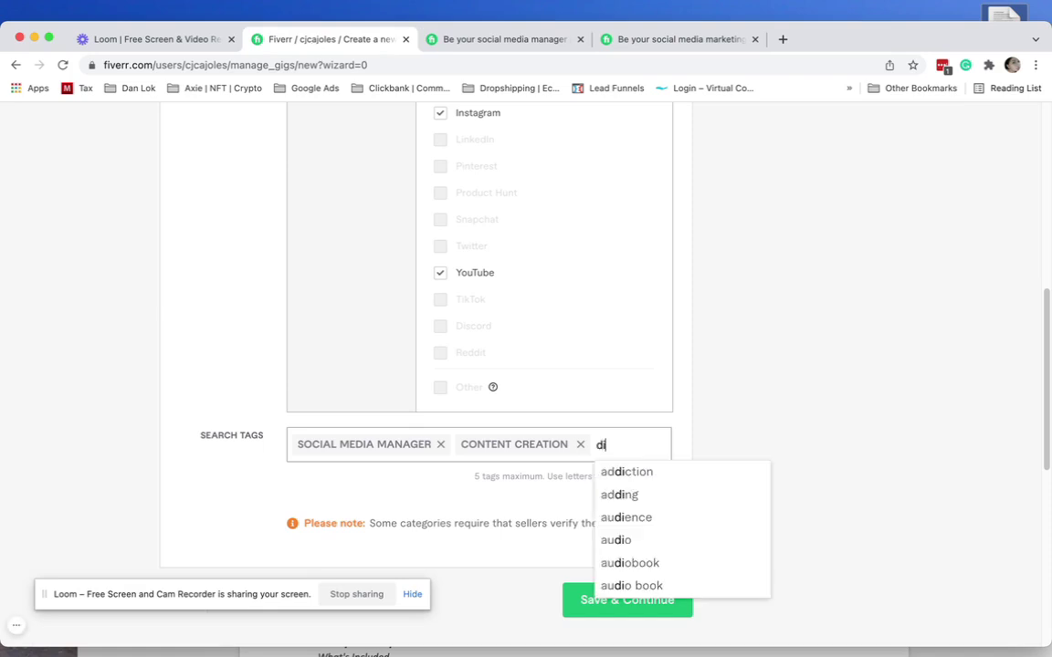
{"action": "type", "text": "gital marketing"}
{"action": "key", "text": "Return"}
{"action": "type", "text": "faceb"}
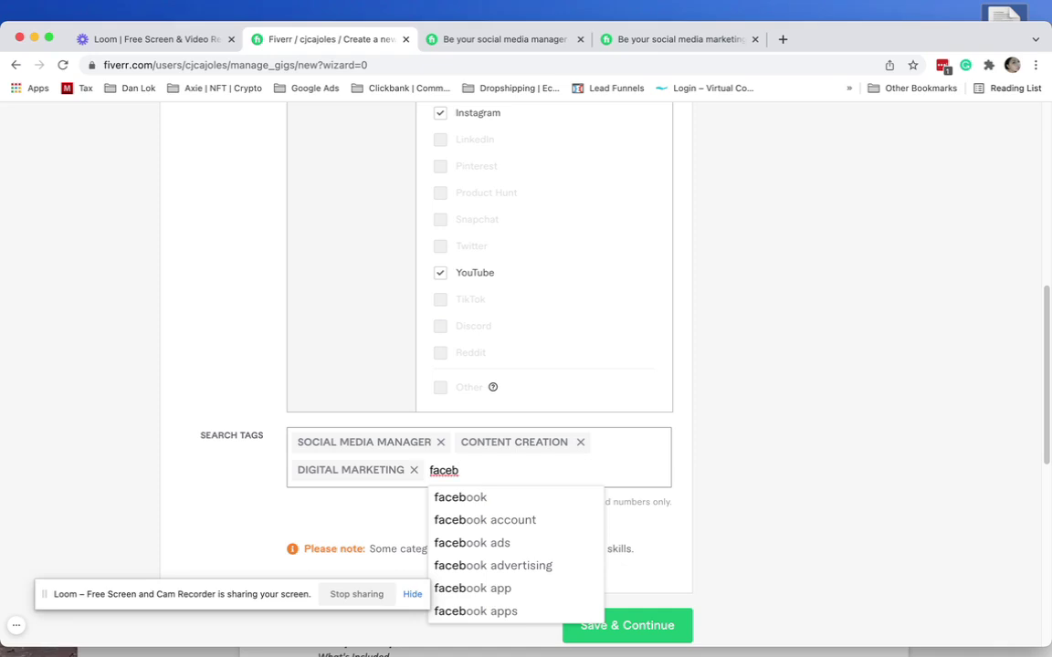
{"action": "left_click", "coordinate": [509, 498]}
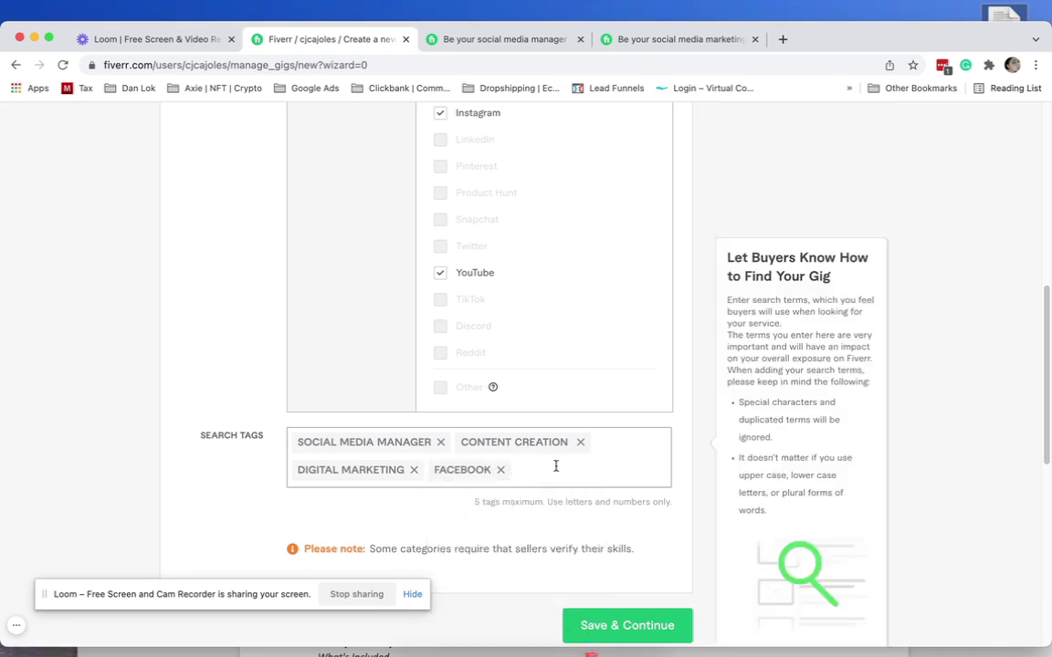
Step: Add "social media content" as the gig's fifth search tag, consulting the related tags of the open social media marketing manager gig
{"action": "type", "text": "socia"}
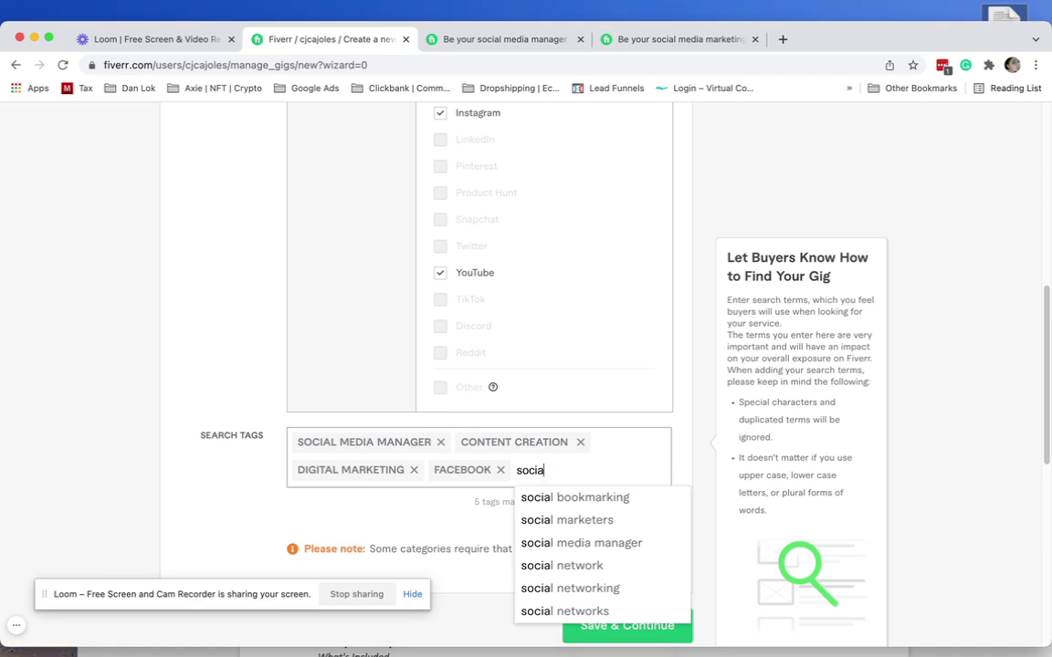
{"action": "type", "text": "l me"}
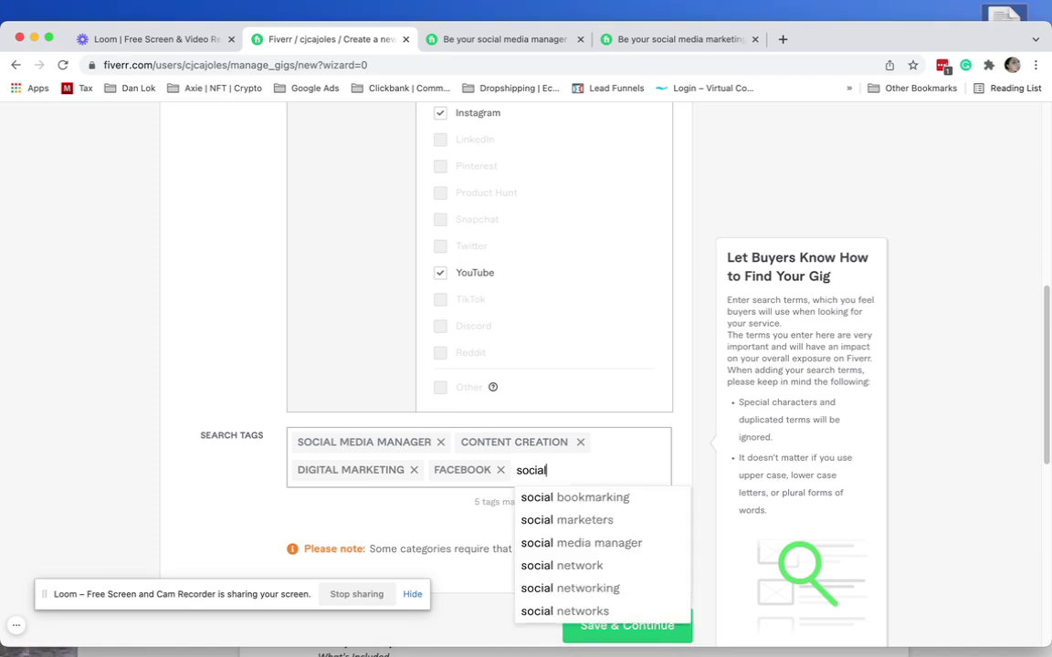
{"action": "key", "text": "BackSpace"}
{"action": "key", "text": "BackSpace"}
{"action": "key", "text": "BackSpace"}
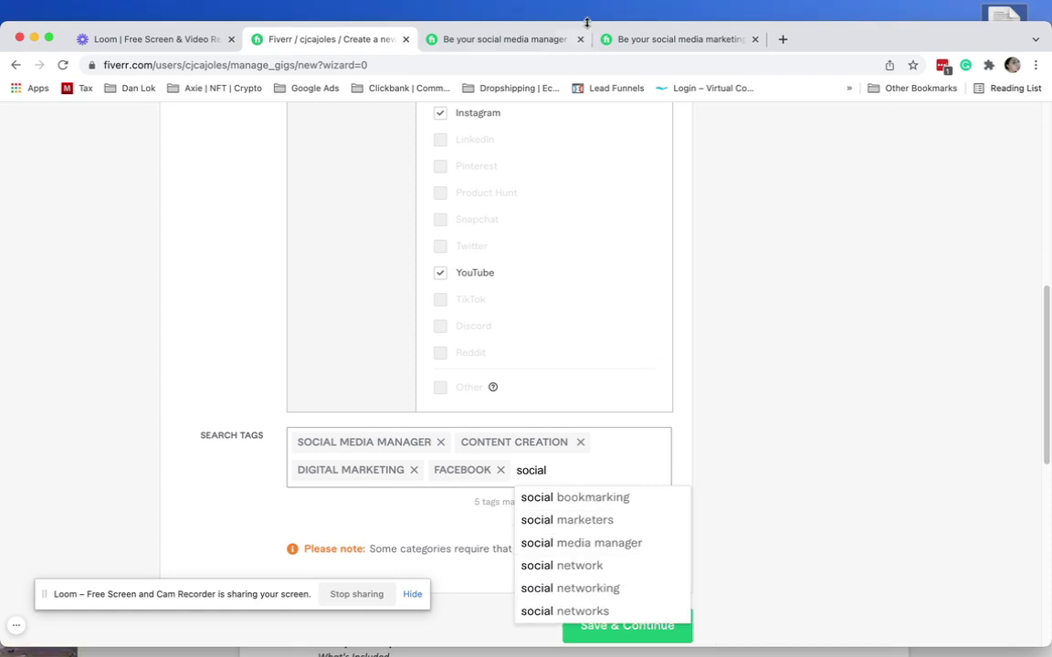
{"action": "left_click", "coordinate": [653, 40]}
{"action": "scroll", "coordinate": [549, 220], "scroll_direction": "down", "scroll_amount": 1}
{"action": "scroll", "coordinate": [550, 220], "scroll_direction": "down", "scroll_amount": 20}
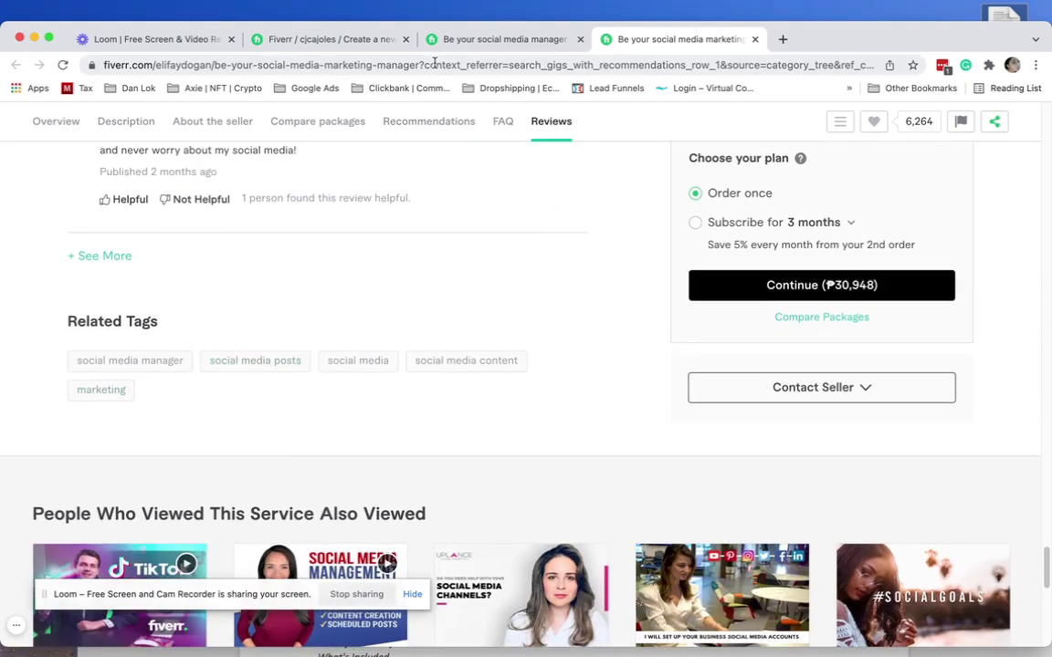
{"action": "left_click", "coordinate": [362, 39]}
{"action": "type", "text": "med"}
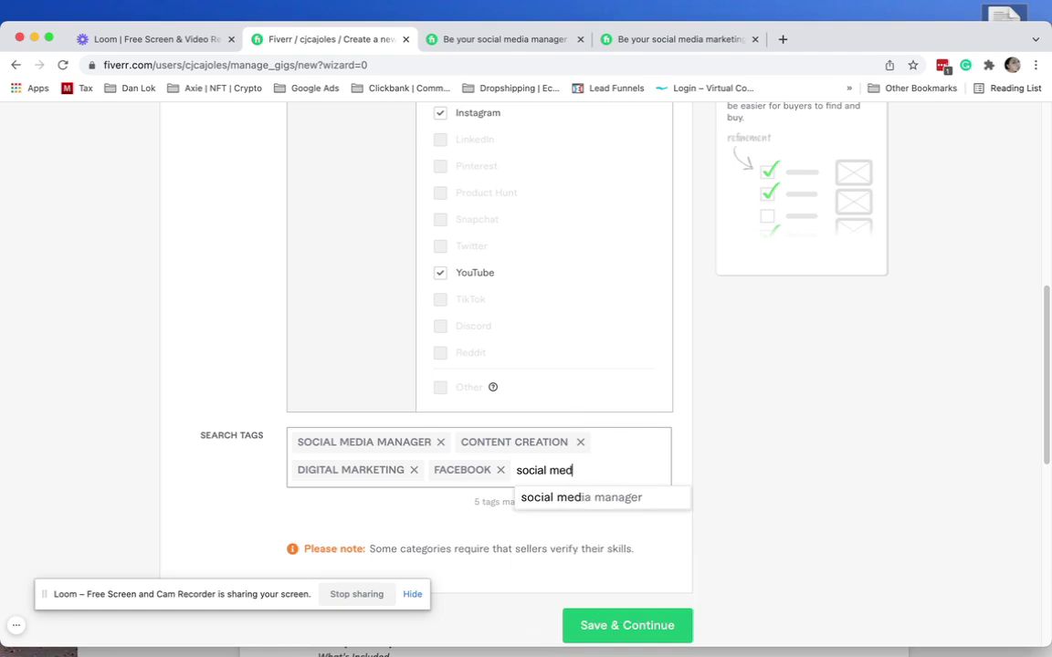
{"action": "type", "text": "ia content"}
{"action": "key", "text": "Return"}
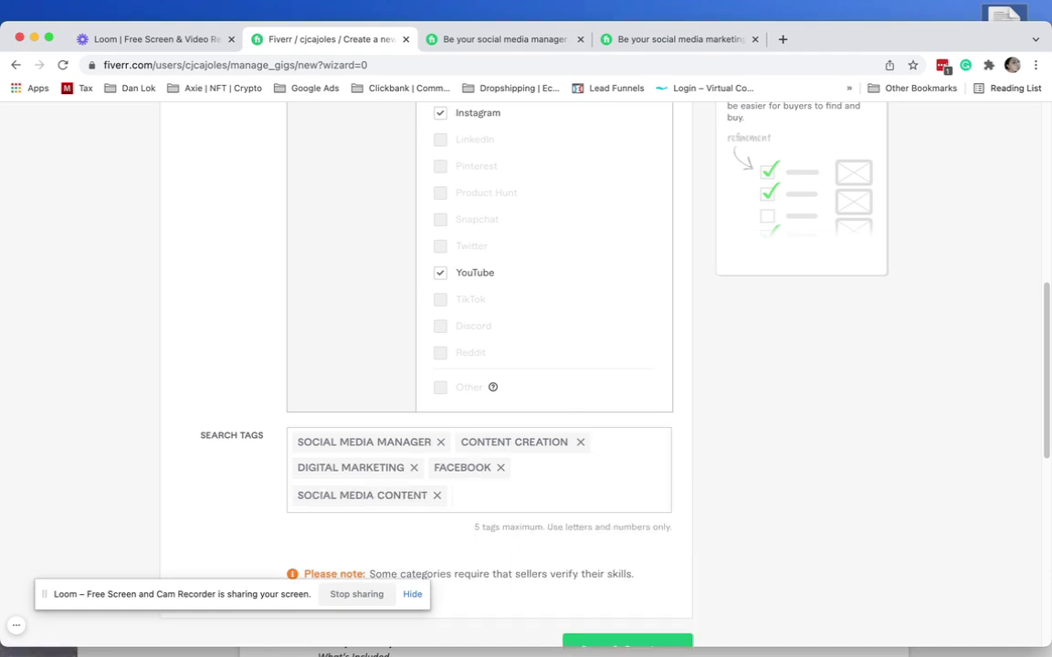
Step: Save the completed gig overview and continue to the Scope & Pricing packages
{"action": "scroll", "coordinate": [456, 466], "scroll_direction": "down", "scroll_amount": 2}
{"action": "left_click", "coordinate": [476, 463]}
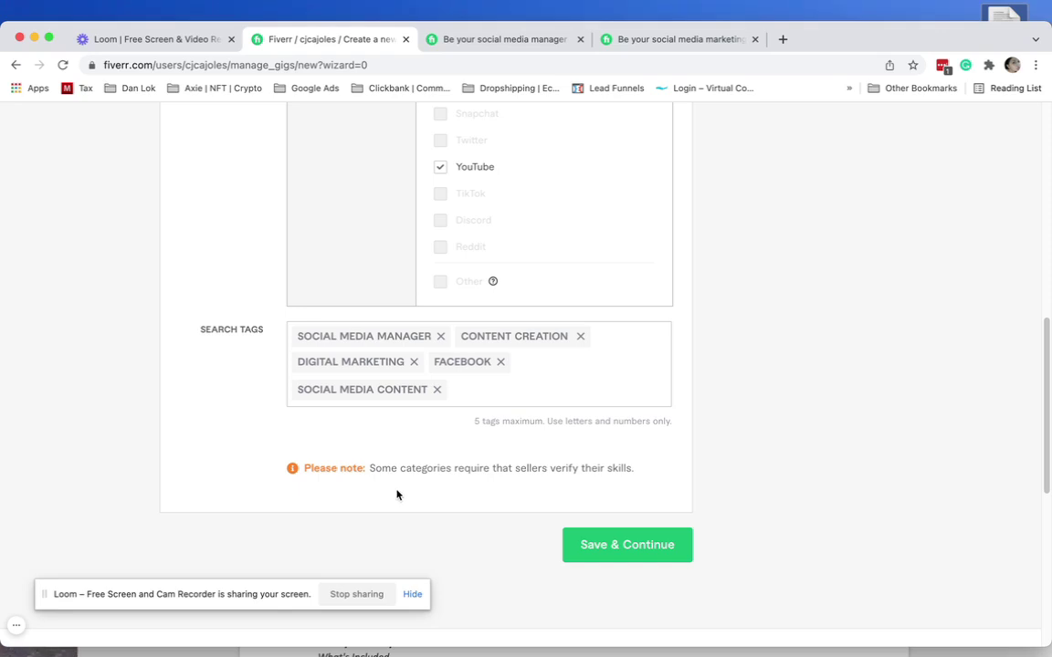
{"action": "left_click", "coordinate": [613, 547]}
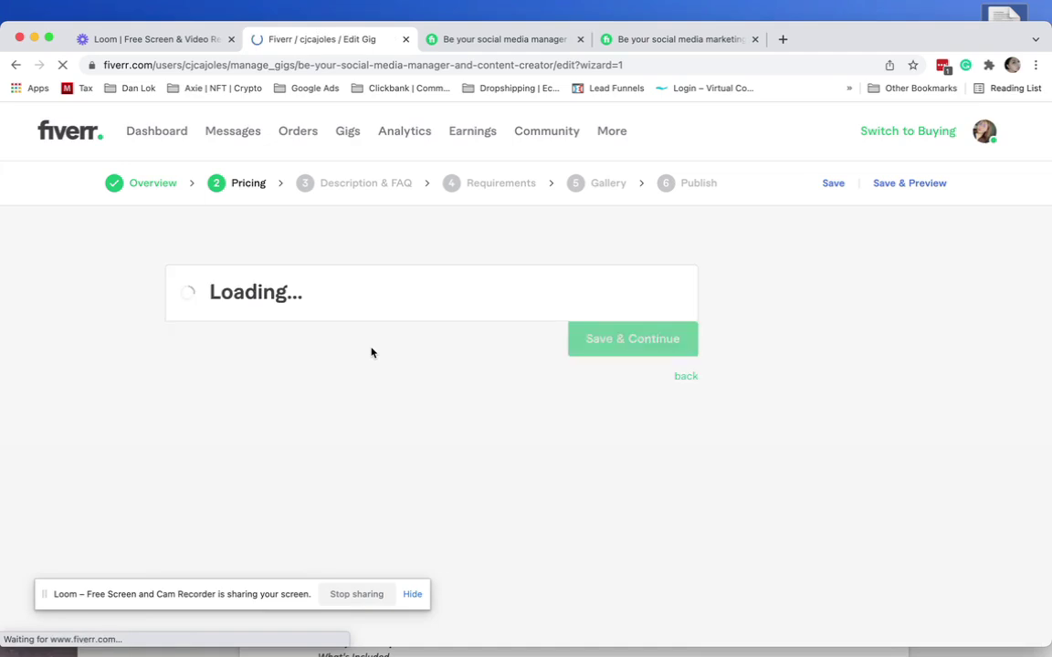
{"action": "scroll", "coordinate": [371, 352], "scroll_direction": "down", "scroll_amount": 2}
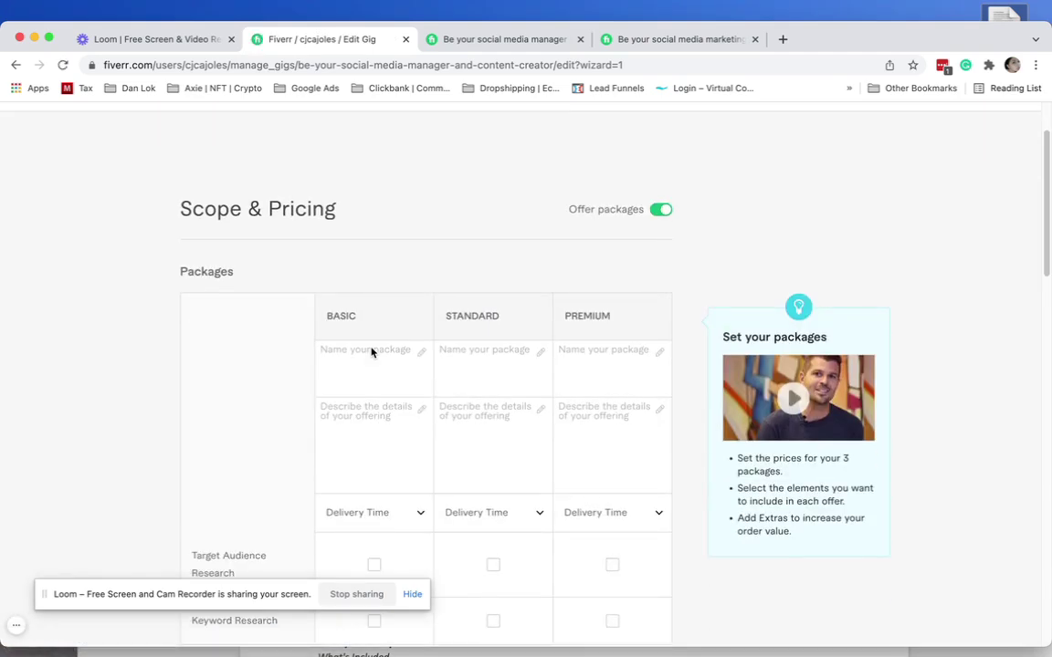
Step: Compare the Basic and Standard packages of the social media marketing manager reference gig, including their prices and inclusions
{"action": "left_click", "coordinate": [653, 40]}
{"action": "scroll", "coordinate": [537, 272], "scroll_direction": "up", "scroll_amount": 10}
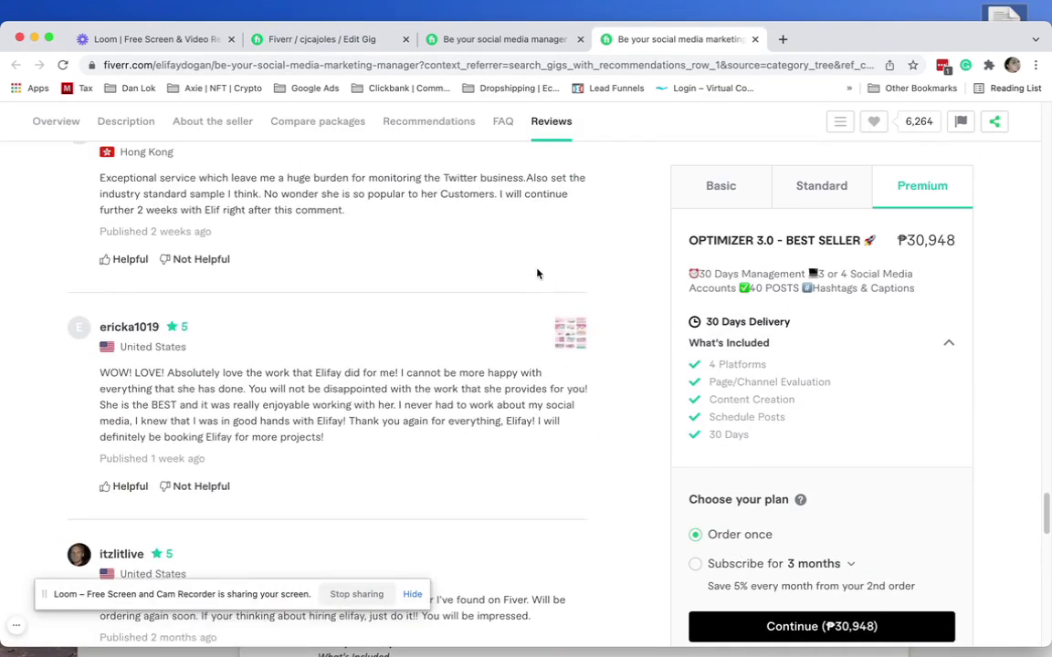
{"action": "scroll", "coordinate": [538, 273], "scroll_direction": "up", "scroll_amount": 3}
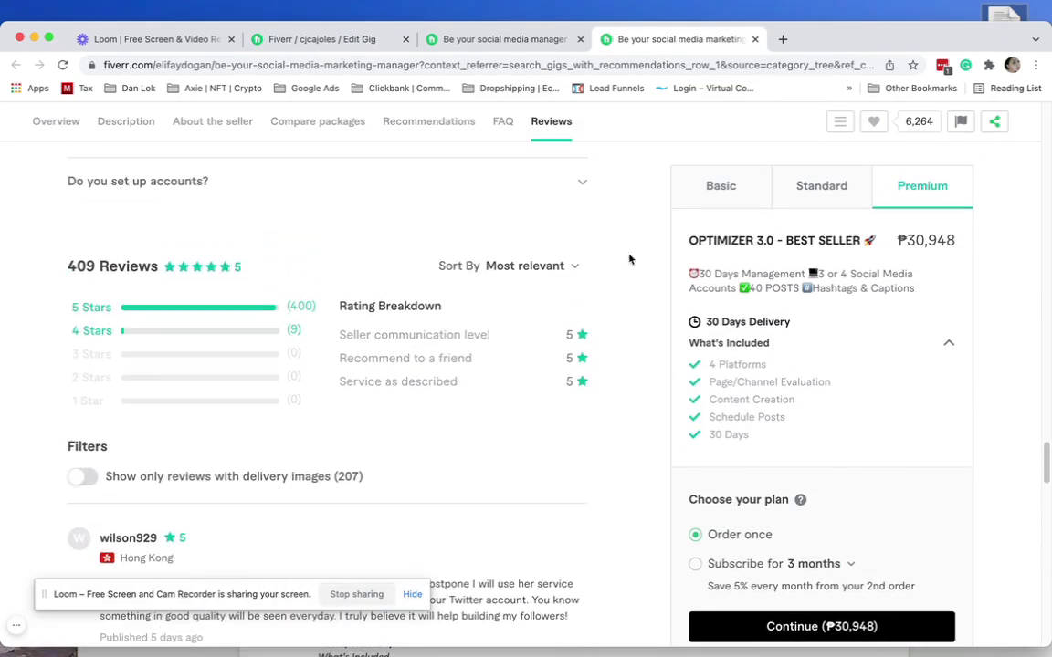
{"action": "left_click", "coordinate": [731, 195]}
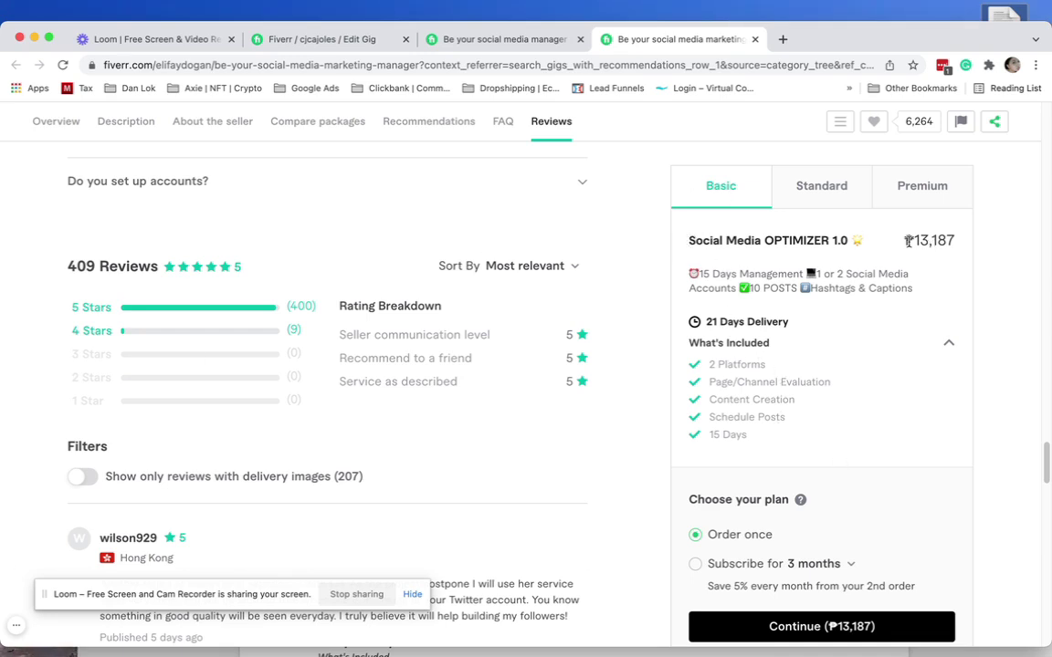
{"action": "double_click", "coordinate": [908, 240]}
{"action": "left_click", "coordinate": [808, 190]}
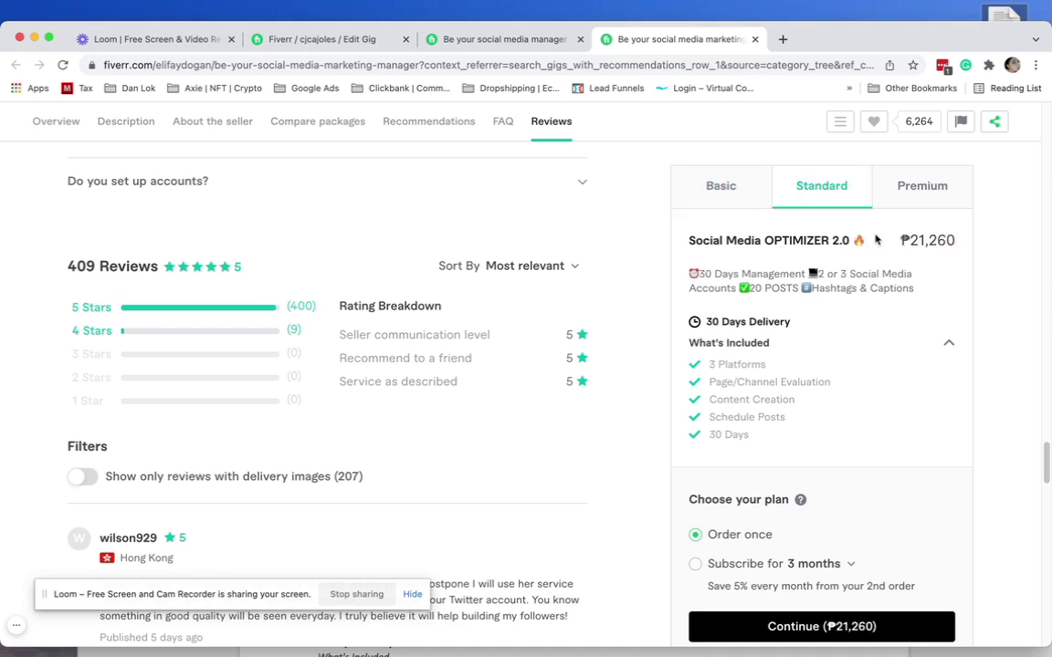
Step: Compare the prices and included platforms of the Basic, Standard and Premium packages in the social media marketing manager reference gig
{"action": "left_click_drag", "start_coordinate": [899, 240], "coordinate": [940, 238]}
{"action": "left_click", "coordinate": [926, 183]}
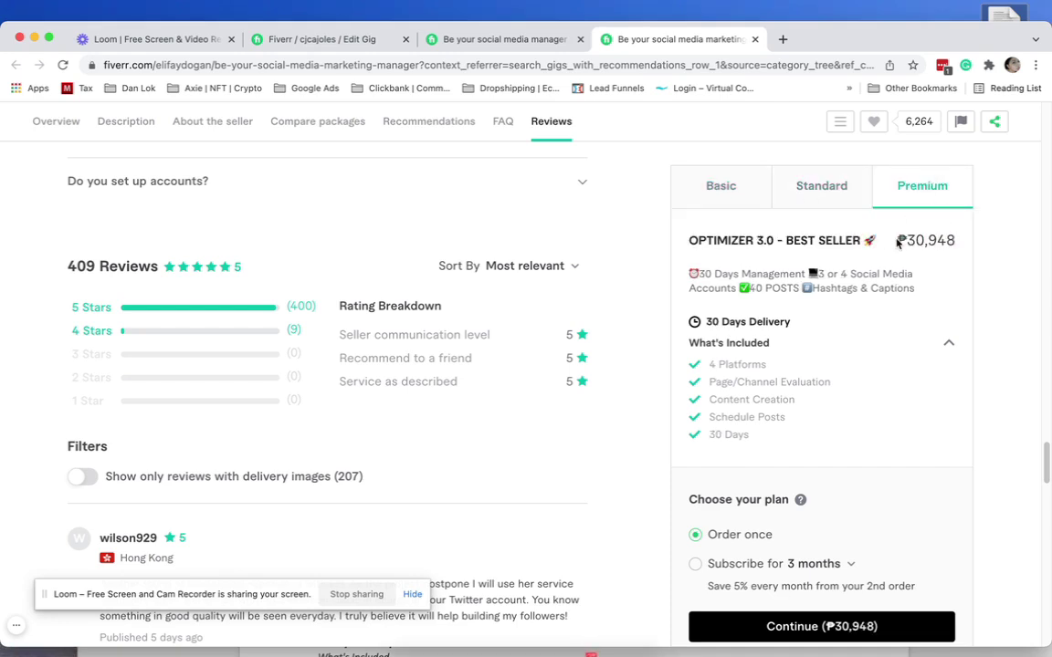
{"action": "left_click", "coordinate": [757, 187]}
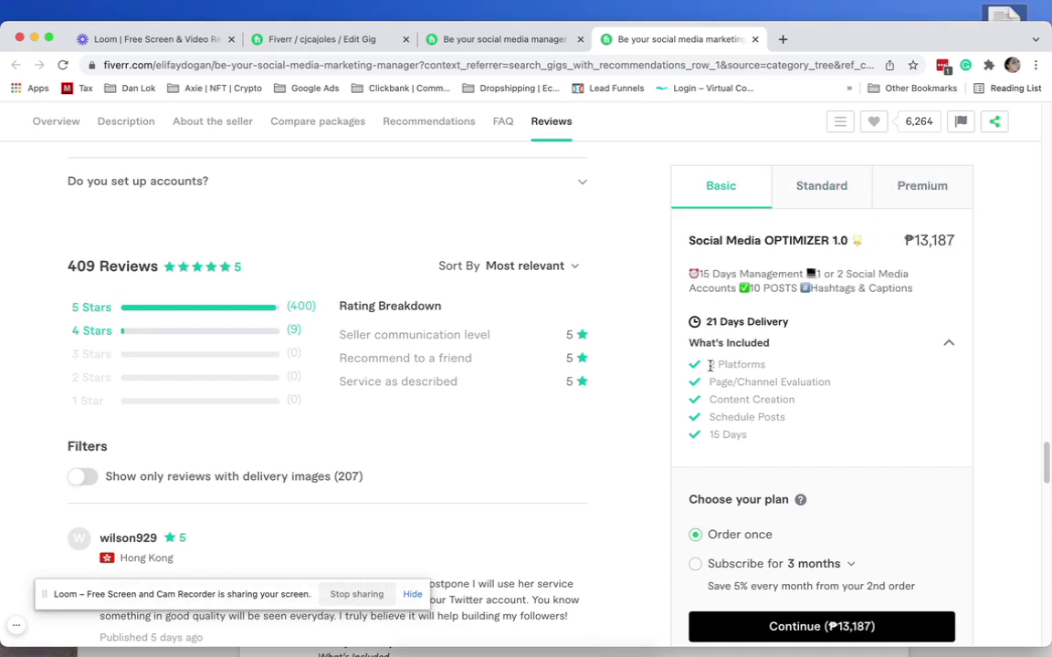
{"action": "left_click_drag", "start_coordinate": [707, 364], "coordinate": [762, 364]}
{"action": "left_click", "coordinate": [809, 192]}
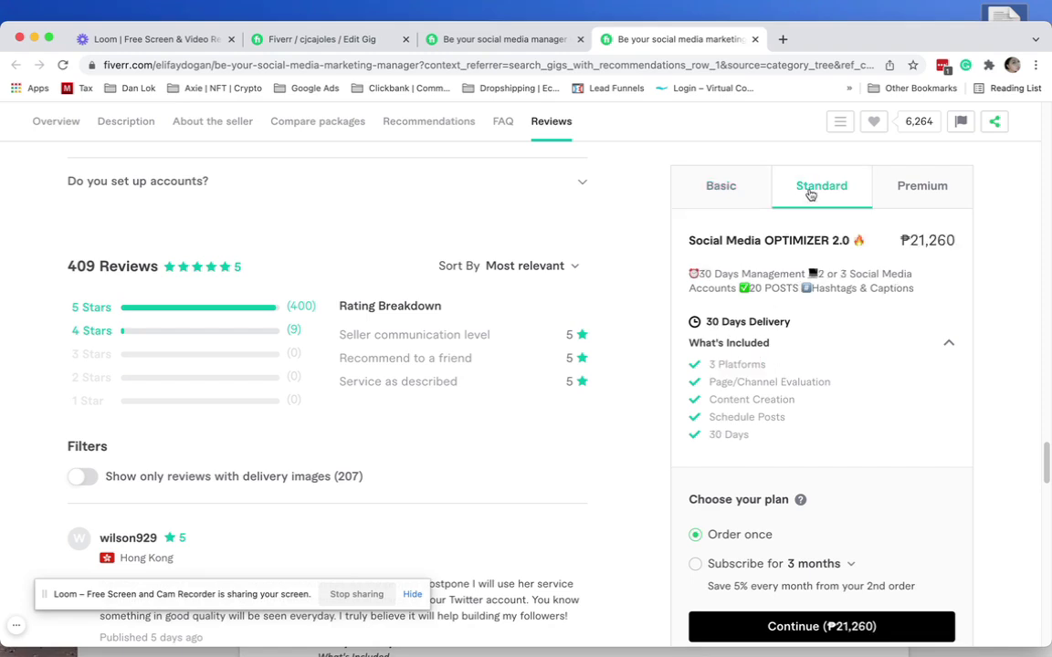
{"action": "left_click", "coordinate": [922, 196]}
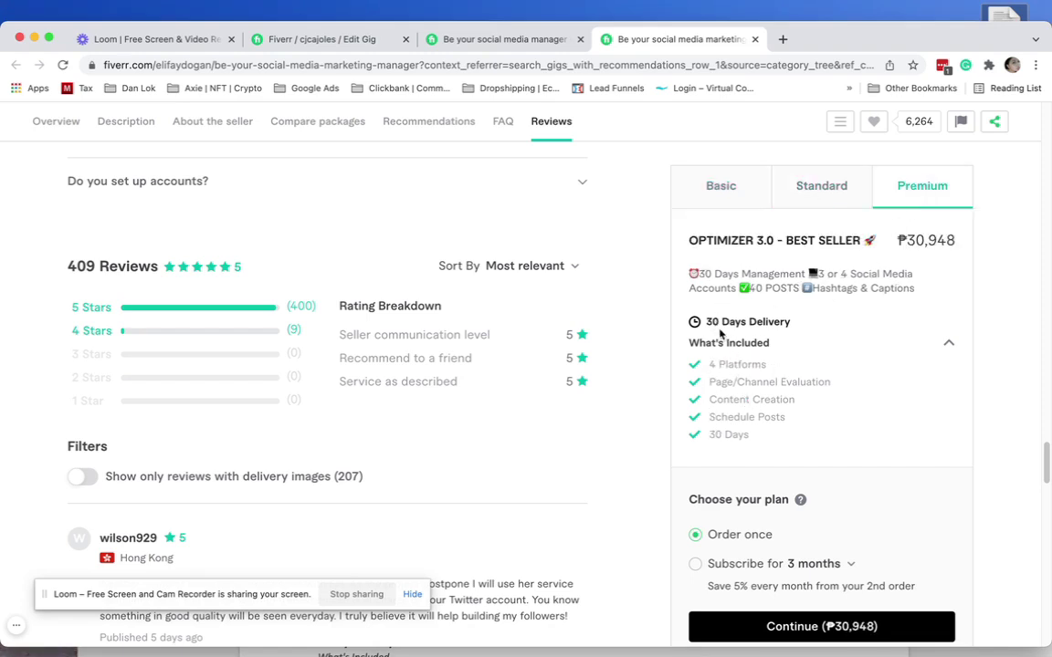
Step: Compare management days and social media accounts across the reference gig's package descriptions, and check the other reference gig's Basic package
{"action": "left_click_drag", "start_coordinate": [694, 273], "coordinate": [807, 274]}
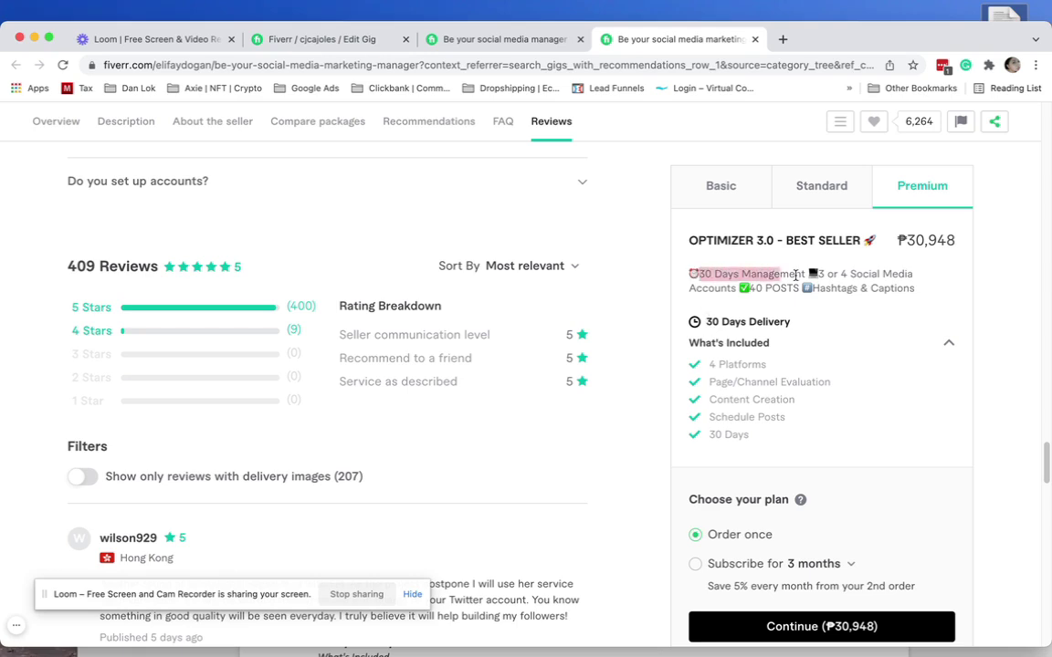
{"action": "left_click", "coordinate": [813, 199]}
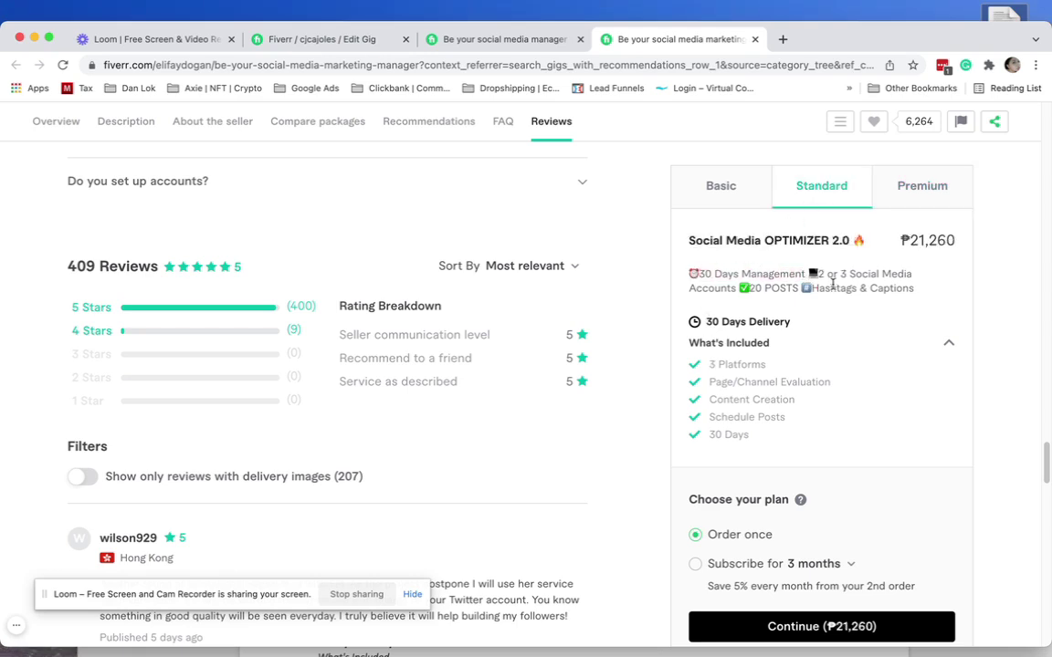
{"action": "left_click", "coordinate": [884, 186]}
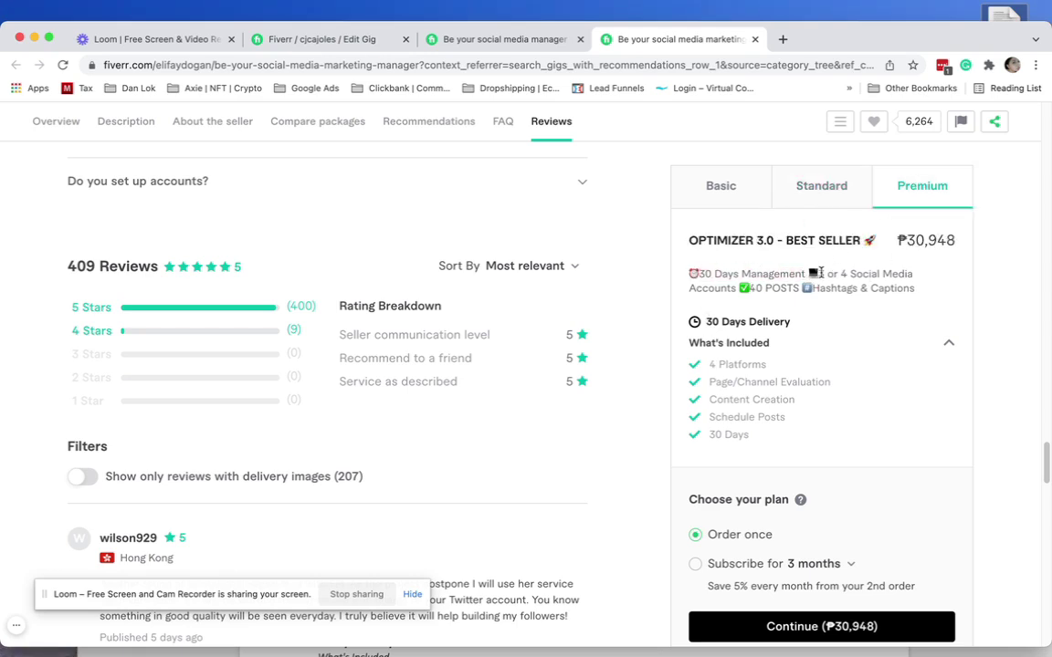
{"action": "left_click_drag", "start_coordinate": [819, 273], "coordinate": [902, 274]}
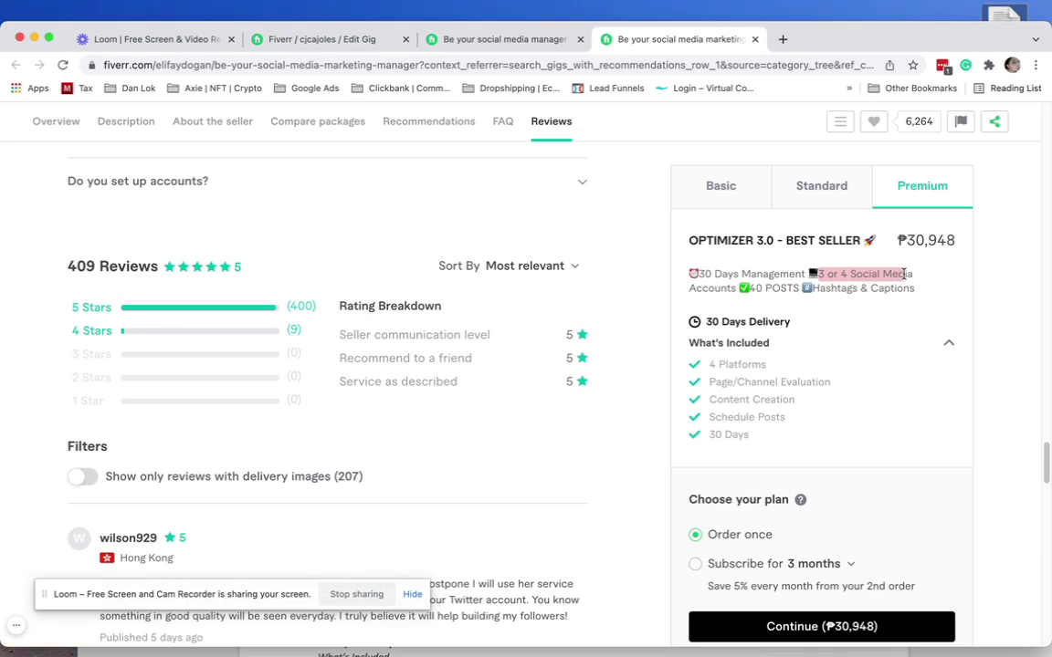
{"action": "left_click_drag", "start_coordinate": [903, 274], "coordinate": [912, 274]}
{"action": "left_click", "coordinate": [677, 186]}
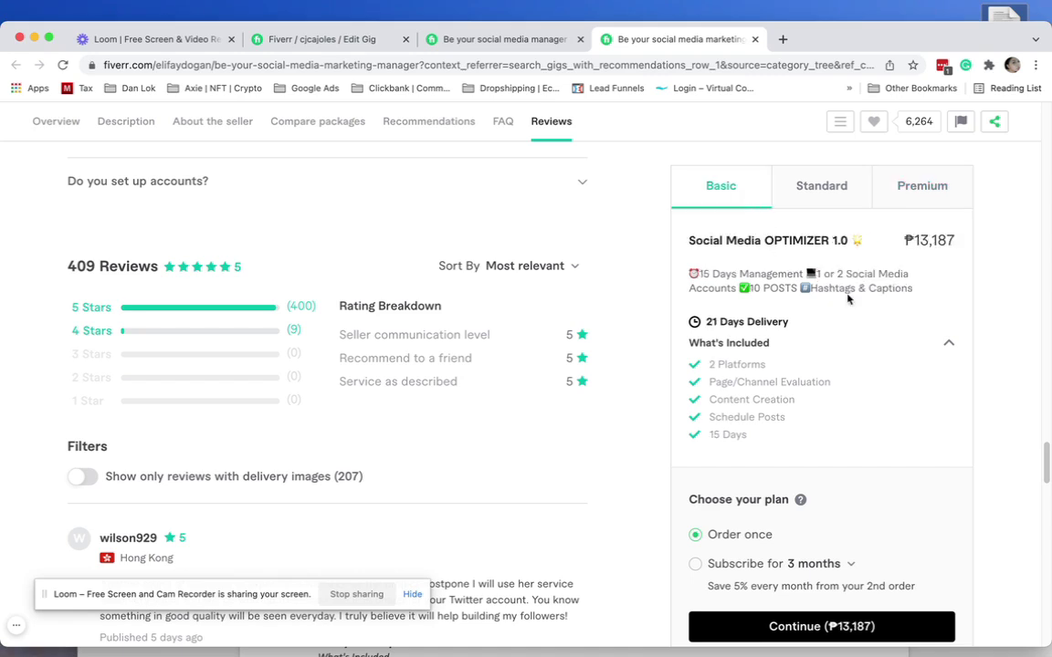
{"action": "left_click_drag", "start_coordinate": [817, 274], "coordinate": [845, 274]}
{"action": "left_click", "coordinate": [507, 41]}
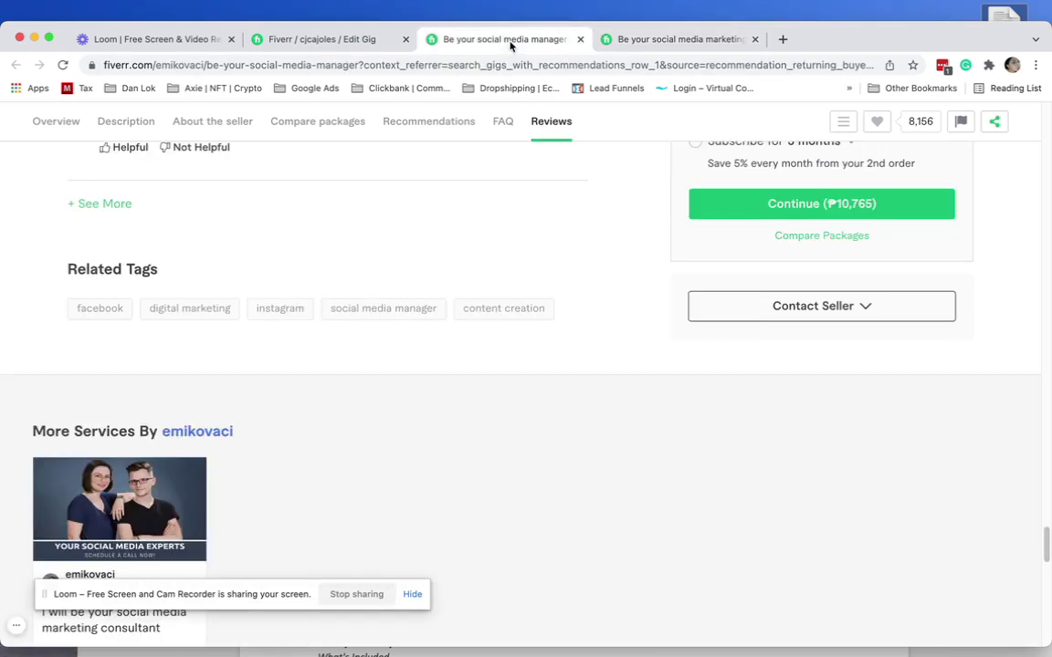
{"action": "scroll", "coordinate": [460, 183], "scroll_direction": "up", "scroll_amount": 10}
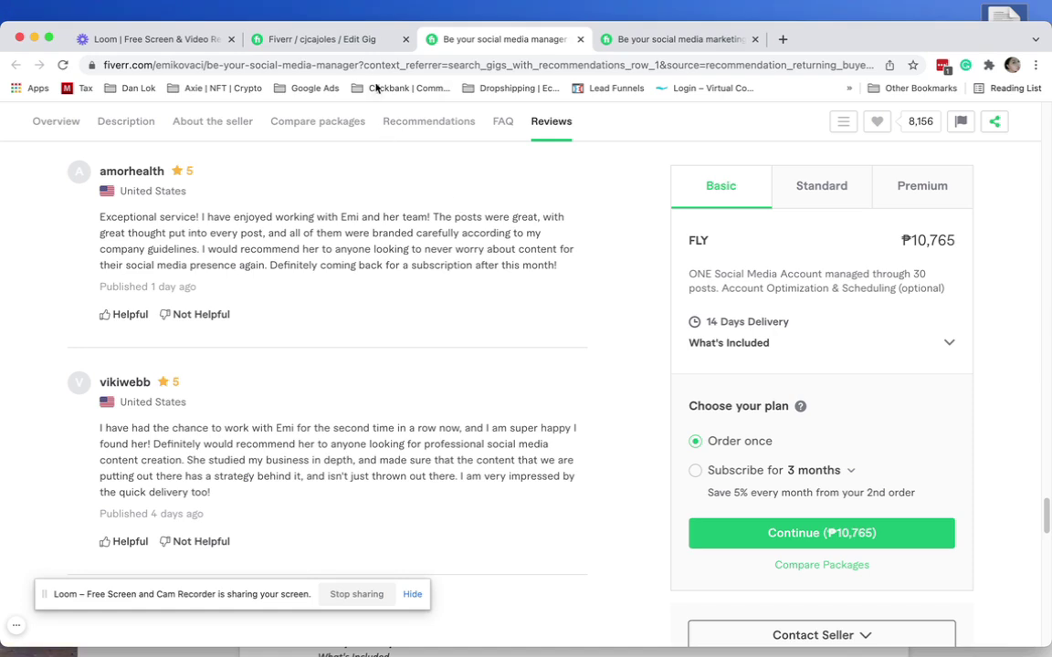
Step: Turn off the three-package offering in the new gig's Scope & Pricing and re-enable it
{"action": "left_click", "coordinate": [360, 42]}
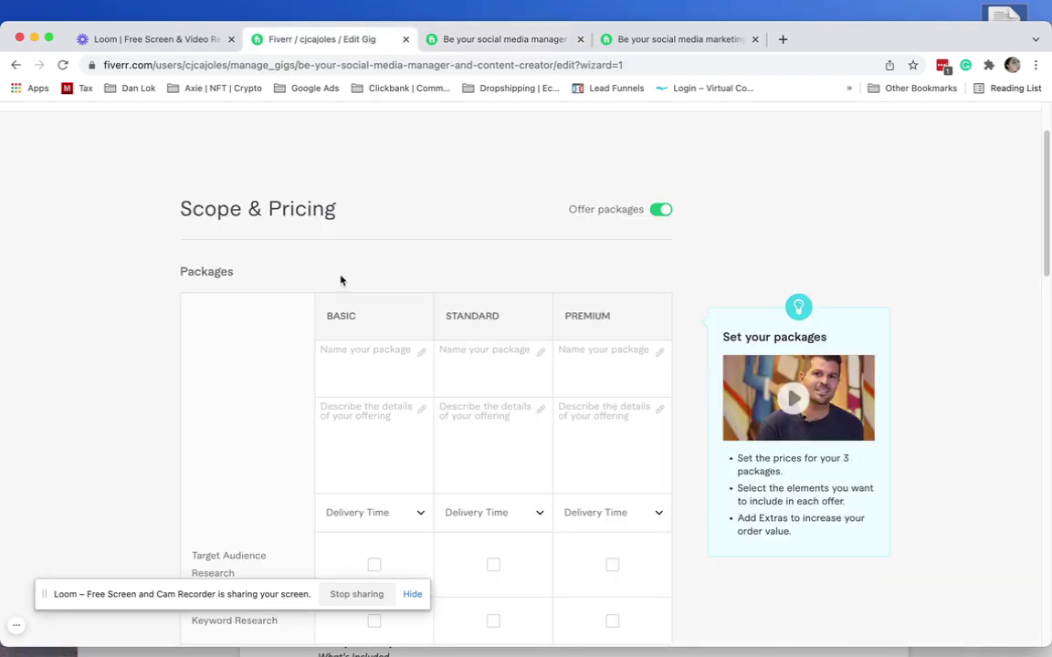
{"action": "left_click", "coordinate": [659, 210]}
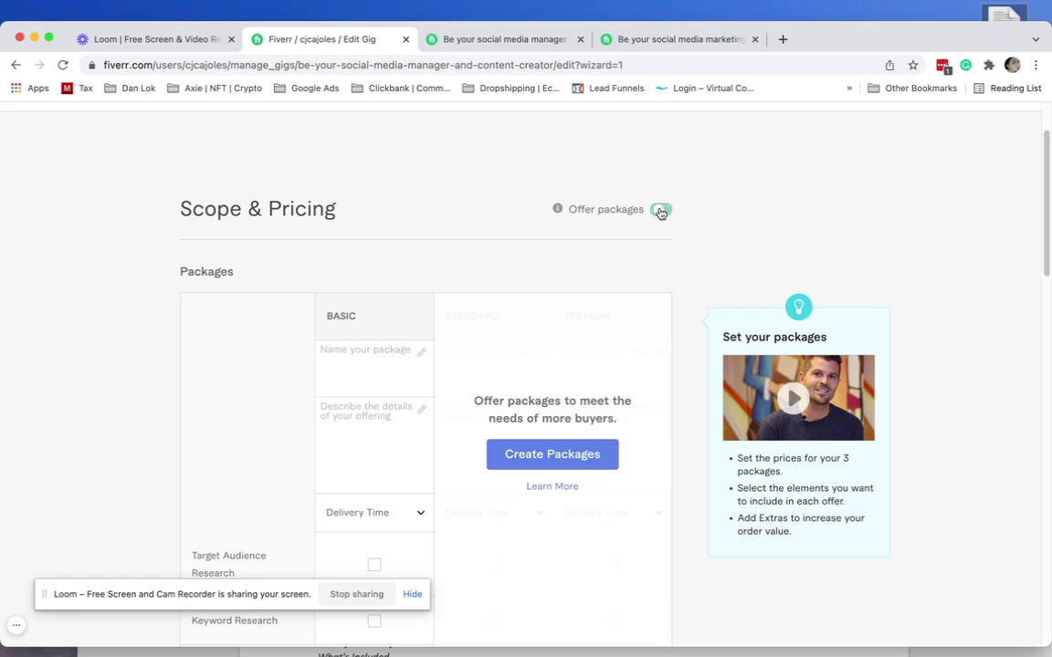
{"action": "scroll", "coordinate": [389, 320], "scroll_direction": "down", "scroll_amount": 1}
{"action": "left_click", "coordinate": [385, 320]}
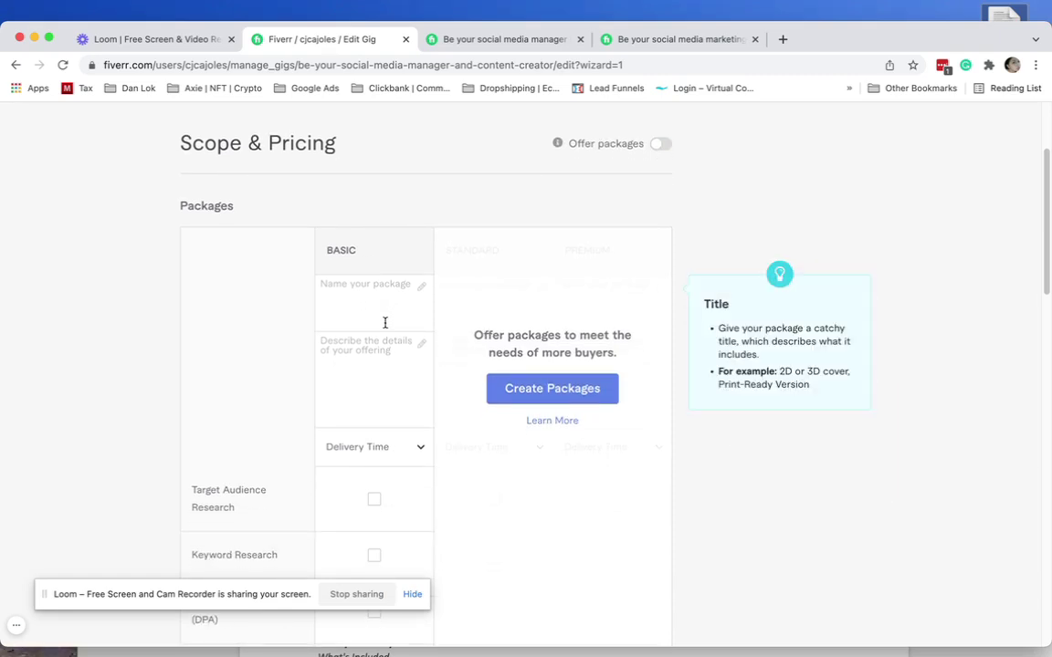
{"action": "scroll", "coordinate": [389, 322], "scroll_direction": "down", "scroll_amount": 1}
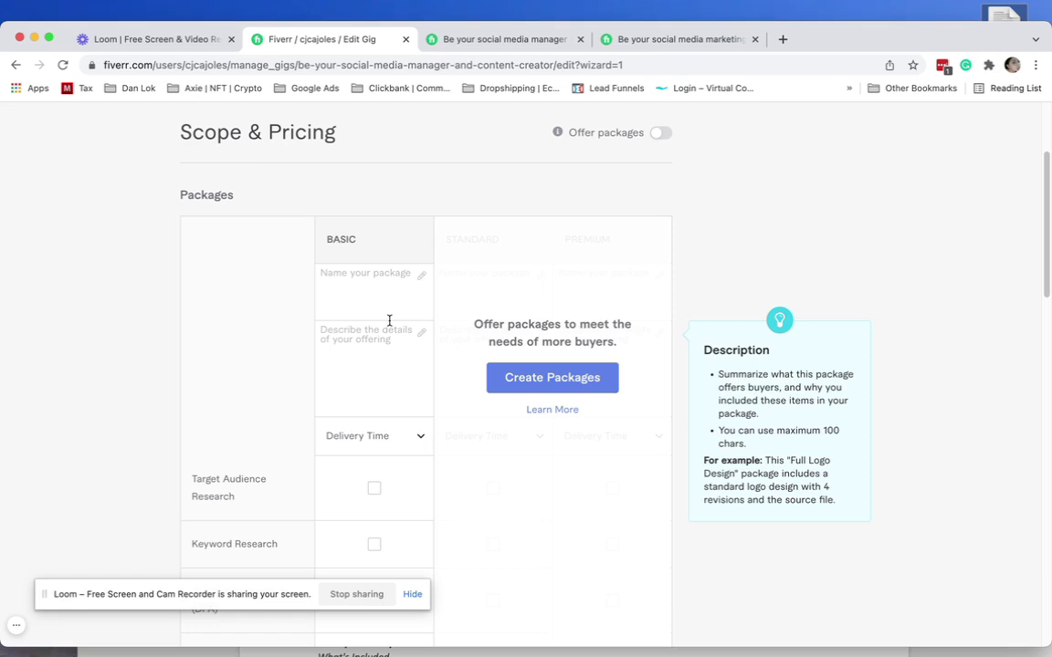
{"action": "left_click", "coordinate": [575, 389]}
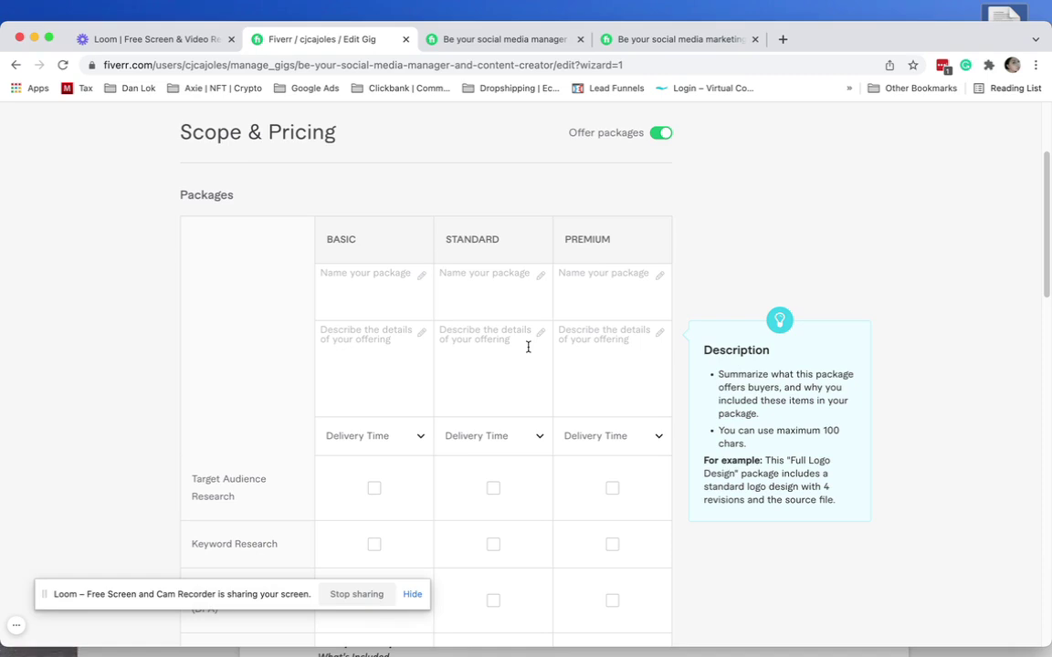
Step: Name the Basic package "Social Media OPTIMIZER 1.0", copying the title from the Word document Document3
{"action": "mouse_move", "coordinate": [527, 275]}
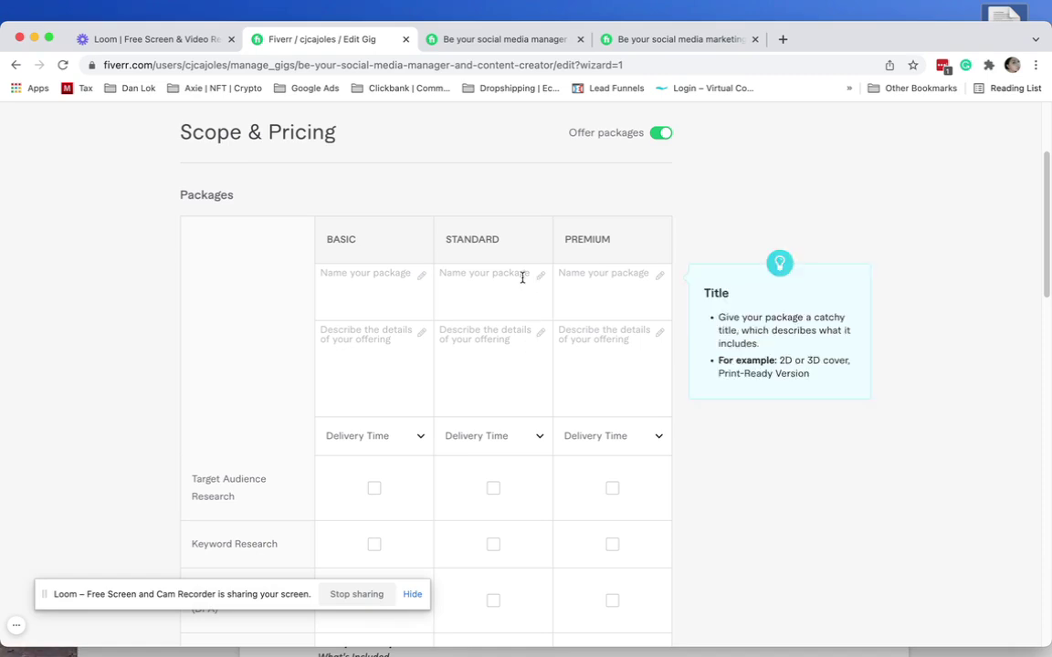
{"action": "key", "text": "super+Tab"}
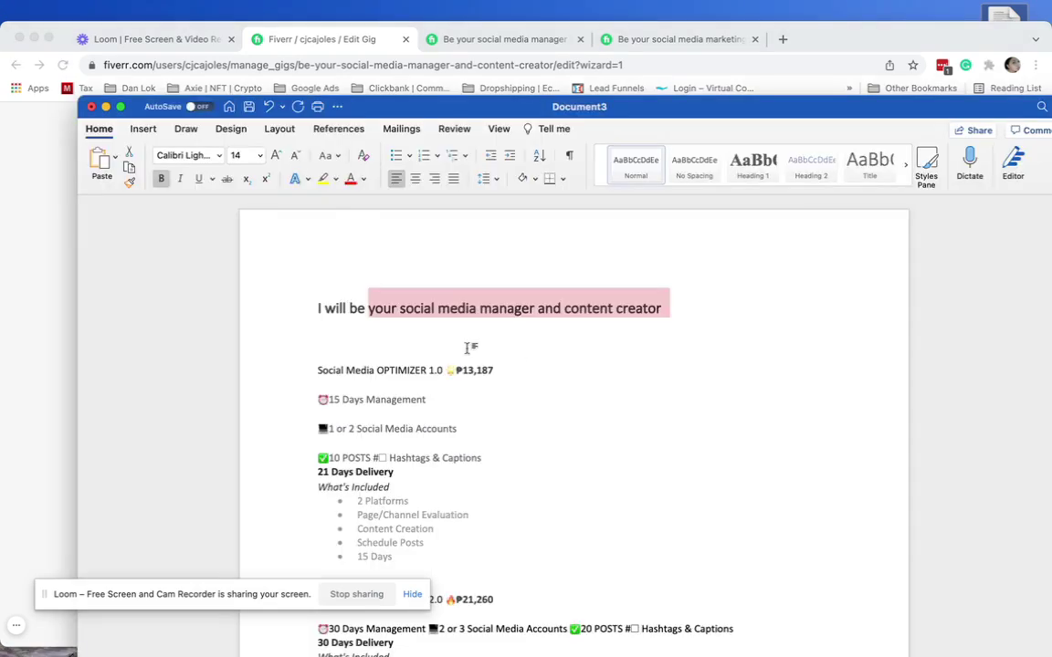
{"action": "left_click", "coordinate": [384, 370]}
{"action": "left_click_drag", "start_coordinate": [320, 370], "coordinate": [444, 370]}
{"action": "key", "text": "super+c"}
{"action": "left_click", "coordinate": [60, 283]}
{"action": "left_click", "coordinate": [366, 299]}
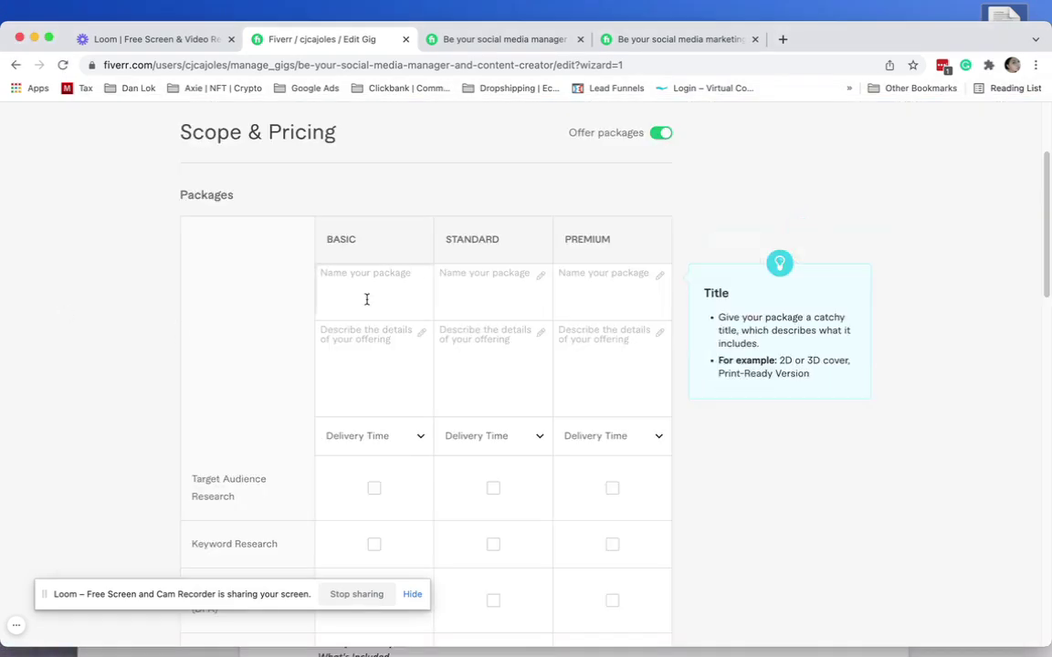
{"action": "key", "text": "super+v"}
{"action": "left_click", "coordinate": [550, 44]}
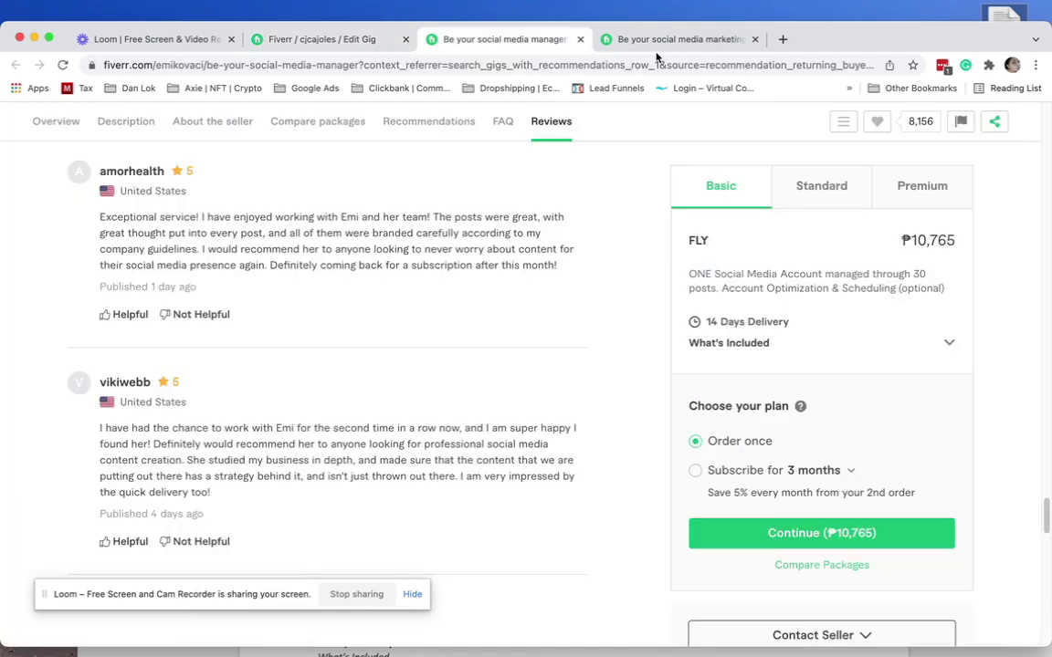
{"action": "left_click", "coordinate": [665, 45]}
{"action": "left_click", "coordinate": [345, 43]}
Step: Name the Standard package "Social Media OPTIMIZER 2.0", copying the title from the Word document
{"action": "key", "text": "super+Tab"}
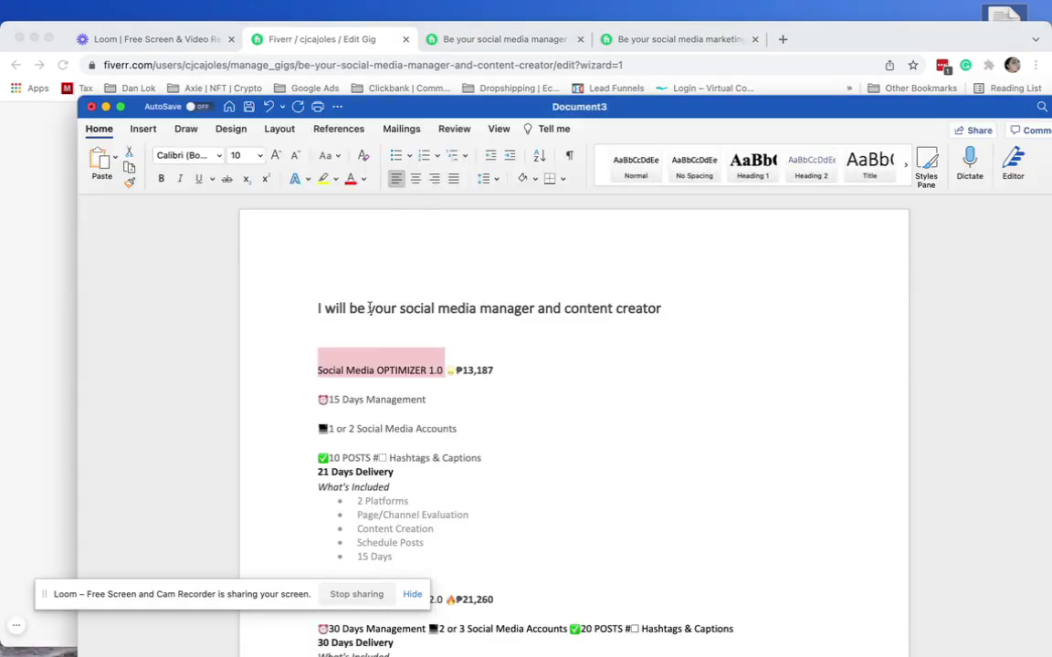
{"action": "scroll", "coordinate": [414, 413], "scroll_direction": "down", "scroll_amount": 1}
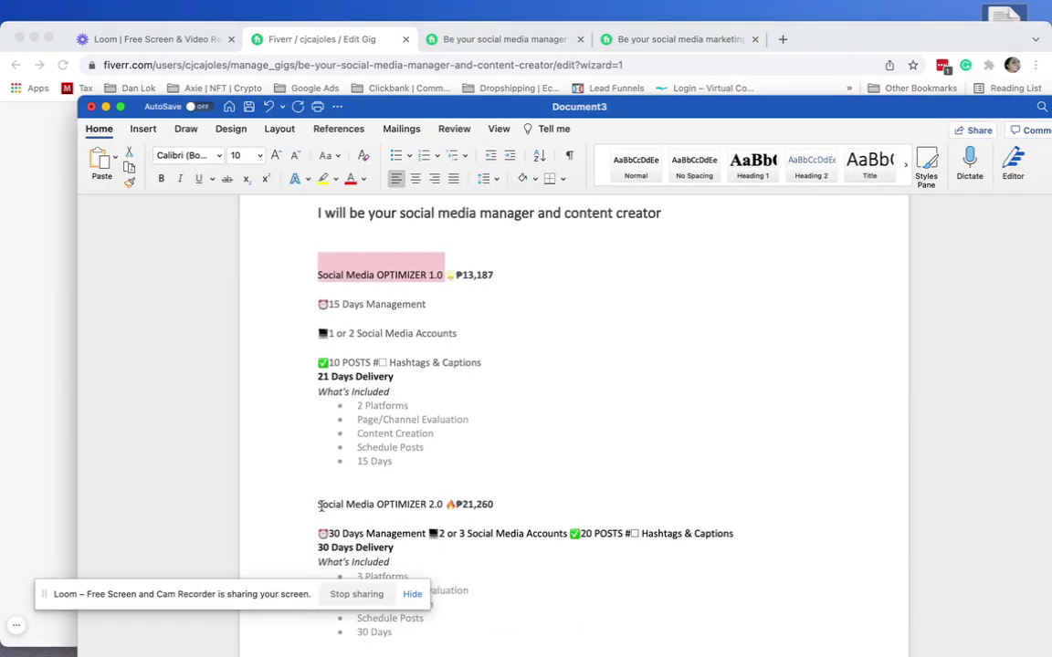
{"action": "left_click_drag", "start_coordinate": [314, 505], "coordinate": [445, 505]}
{"action": "key", "text": "super+c"}
{"action": "left_click", "coordinate": [57, 279]}
{"action": "left_click", "coordinate": [497, 287]}
{"action": "key", "text": "super+v"}
Step: Name the Premium package "OPTIMIZER 3.0", copying only that part of the title from the Word document
{"action": "left_click", "coordinate": [566, 288]}
{"action": "key", "text": "super+Tab"}
{"action": "scroll", "coordinate": [418, 407], "scroll_direction": "down", "scroll_amount": 5}
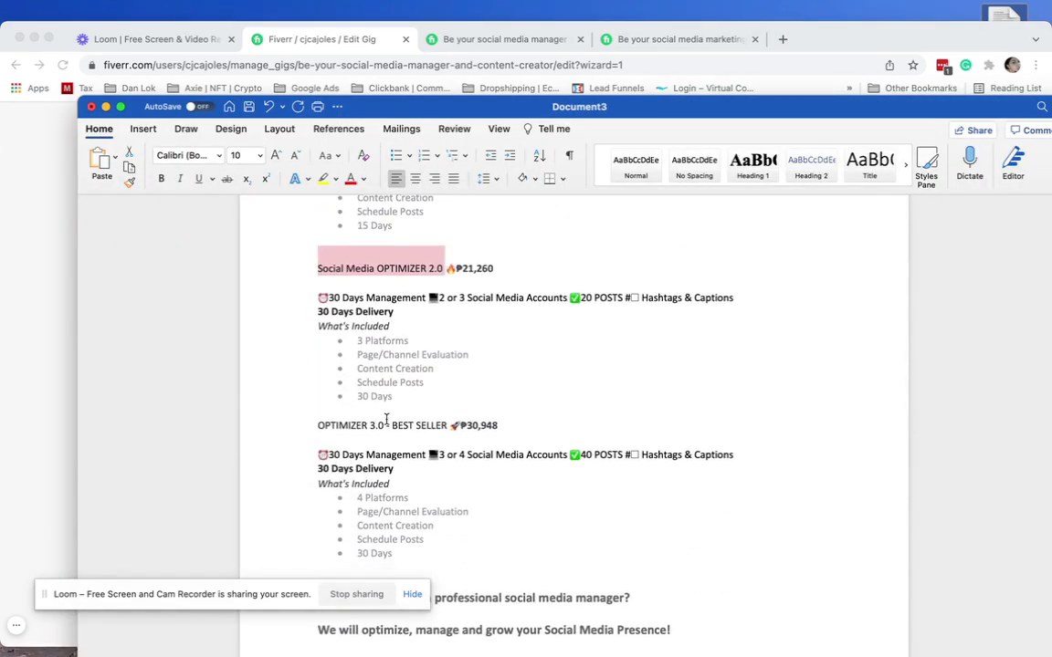
{"action": "scroll", "coordinate": [322, 424], "scroll_direction": "down", "scroll_amount": 3}
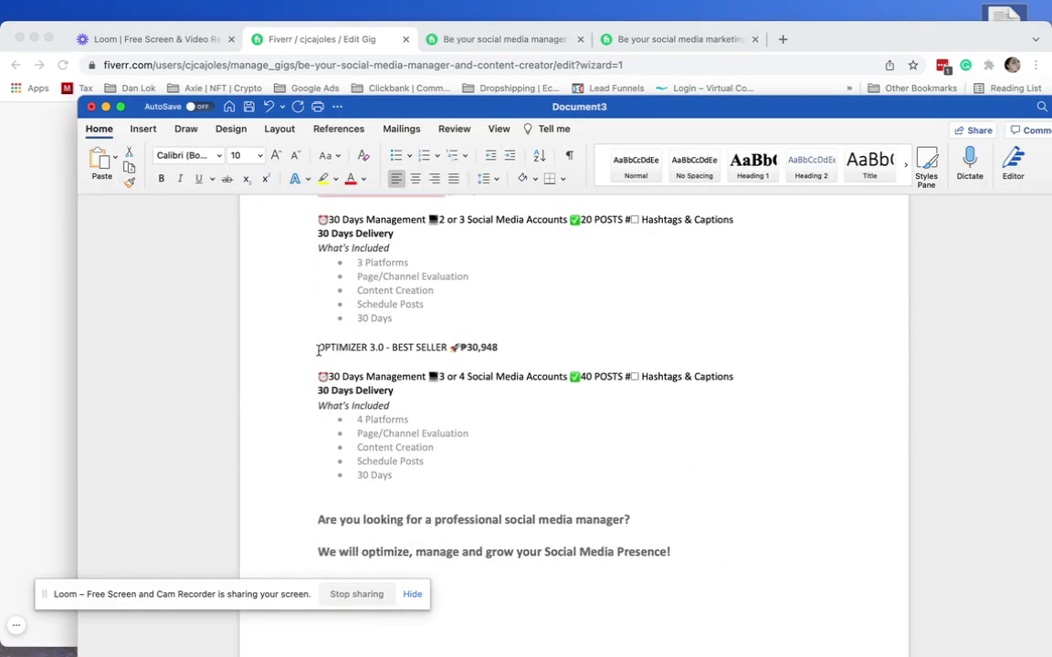
{"action": "left_click_drag", "start_coordinate": [318, 350], "coordinate": [387, 350]}
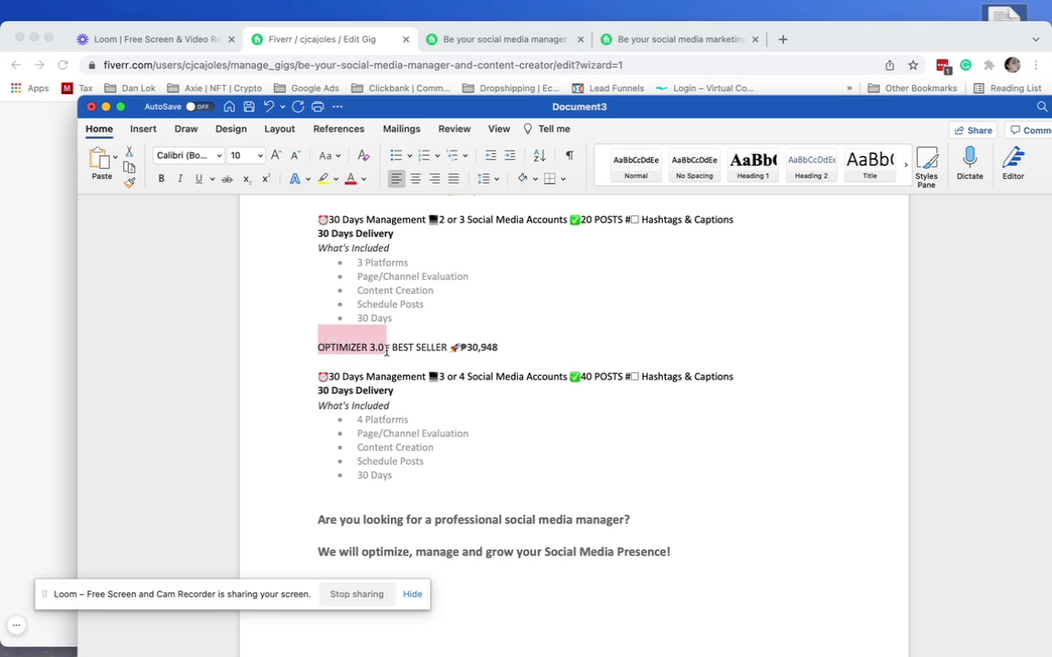
{"action": "key", "text": "super+c"}
{"action": "left_click", "coordinate": [64, 319]}
{"action": "left_click", "coordinate": [584, 291]}
{"action": "key", "text": "super+v"}
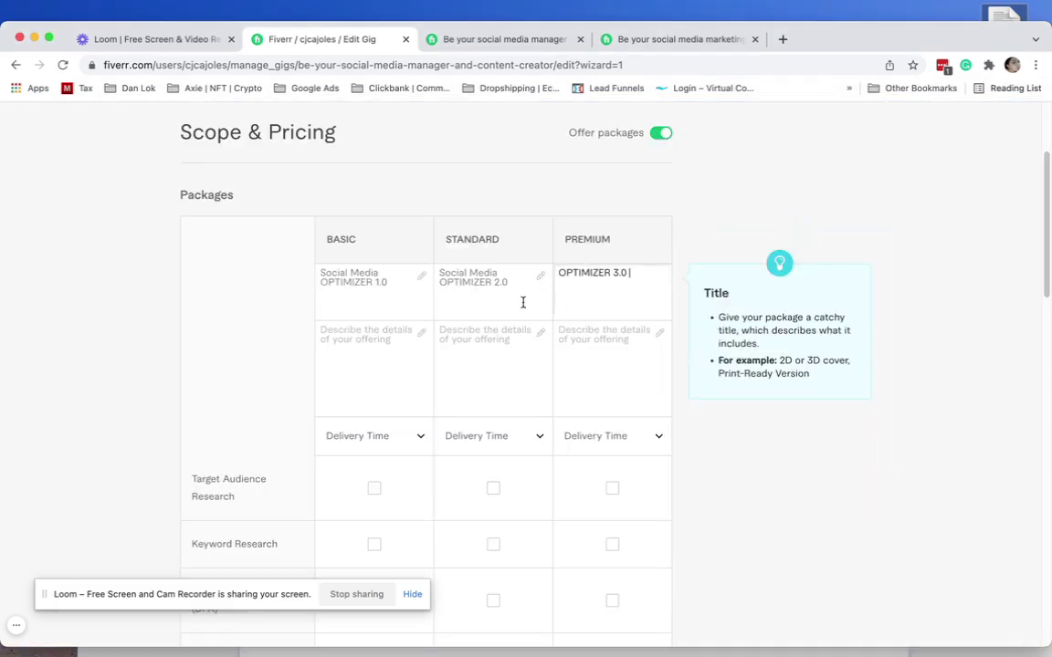
Step: Fill the Basic package description with the OPTIMIZER 1.0 details from the Word document, from 15 Days Management through the What's Included list
{"action": "left_click", "coordinate": [402, 340]}
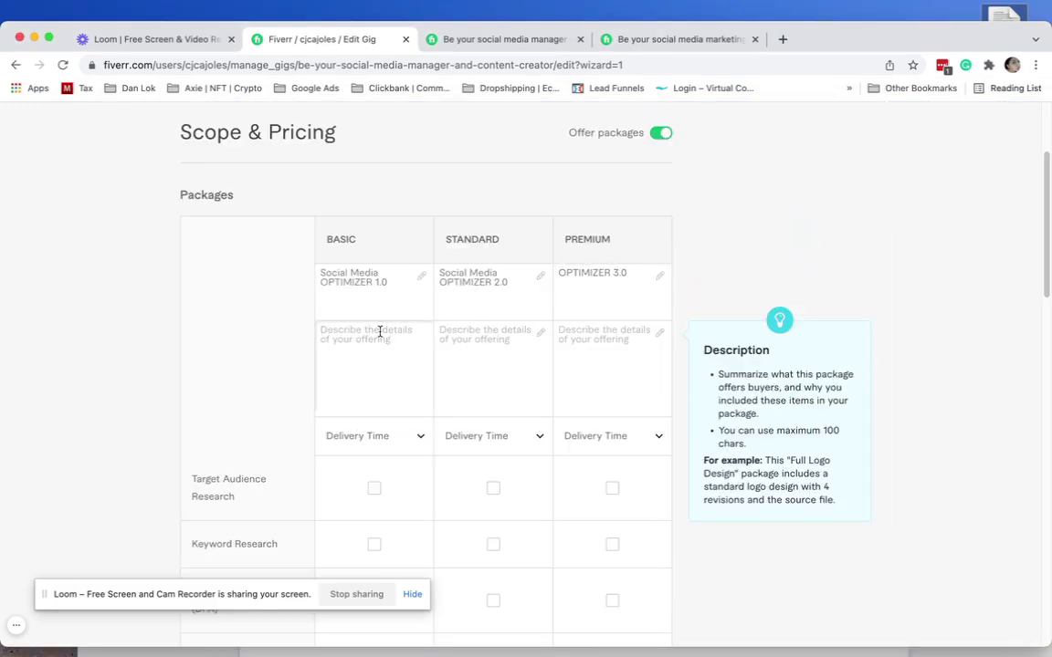
{"action": "key", "text": "super+Tab"}
{"action": "scroll", "coordinate": [437, 312], "scroll_direction": "up", "scroll_amount": 10}
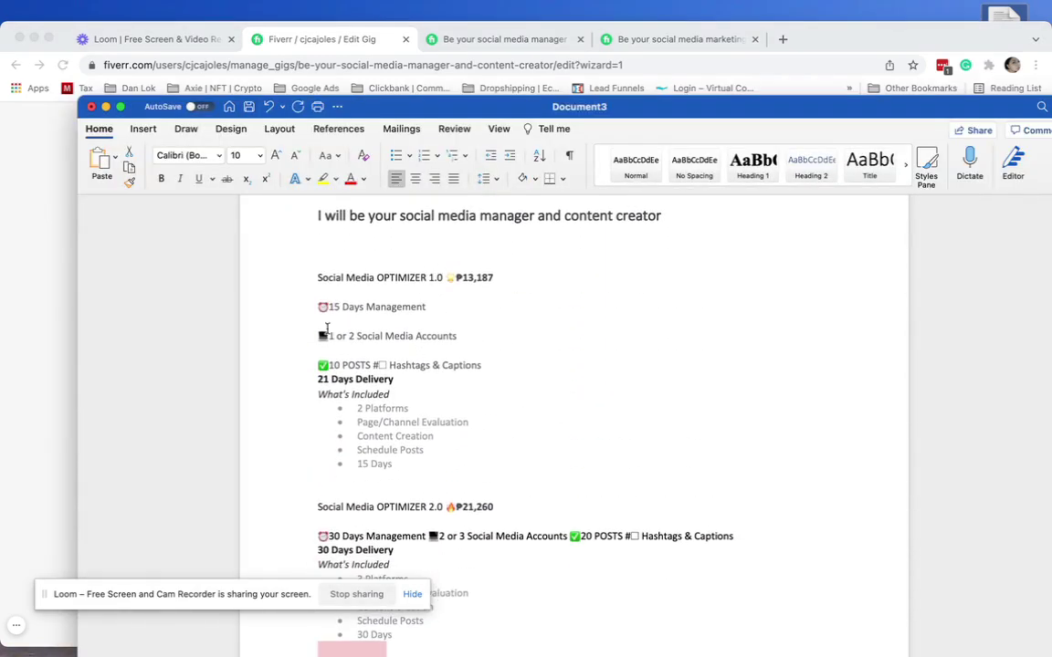
{"action": "left_click_drag", "start_coordinate": [316, 302], "coordinate": [455, 471]}
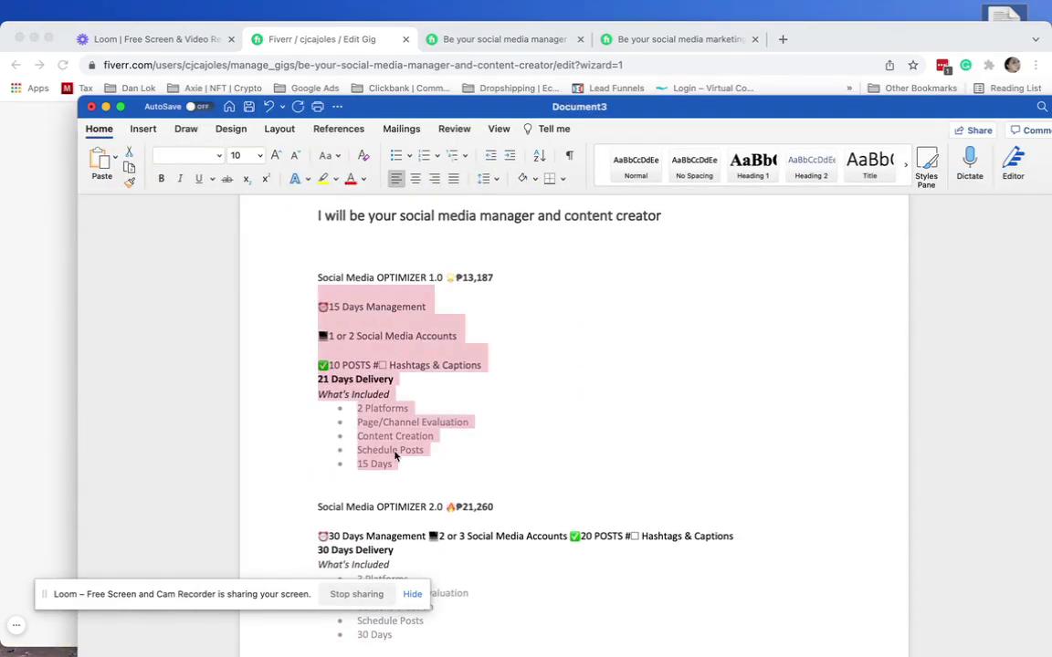
{"action": "key", "text": "super+c"}
{"action": "key", "text": "super+Tab"}
{"action": "left_click", "coordinate": [345, 364]}
{"action": "key", "text": "super+v"}
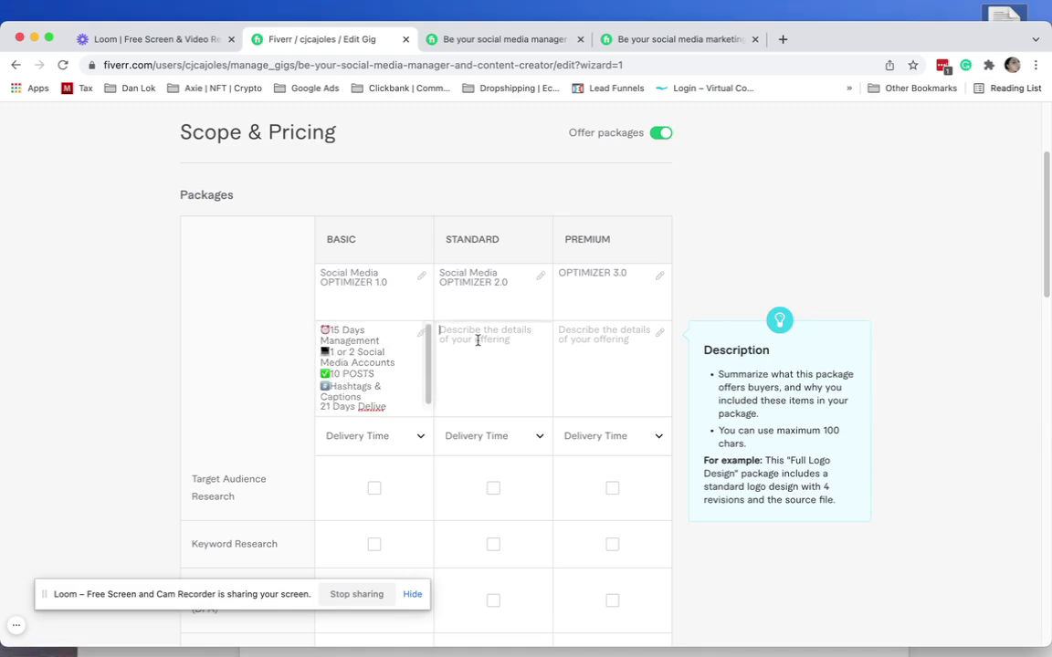
Step: Fill the Standard package description with the OPTIMIZER 2.0 details from the Word document, starting with 30 Days Management and 2 or 3 Social Media Accounts
{"action": "key", "text": "super+Tab"}
{"action": "scroll", "coordinate": [445, 365], "scroll_direction": "down", "scroll_amount": 5}
{"action": "scroll", "coordinate": [446, 363], "scroll_direction": "up", "scroll_amount": 1}
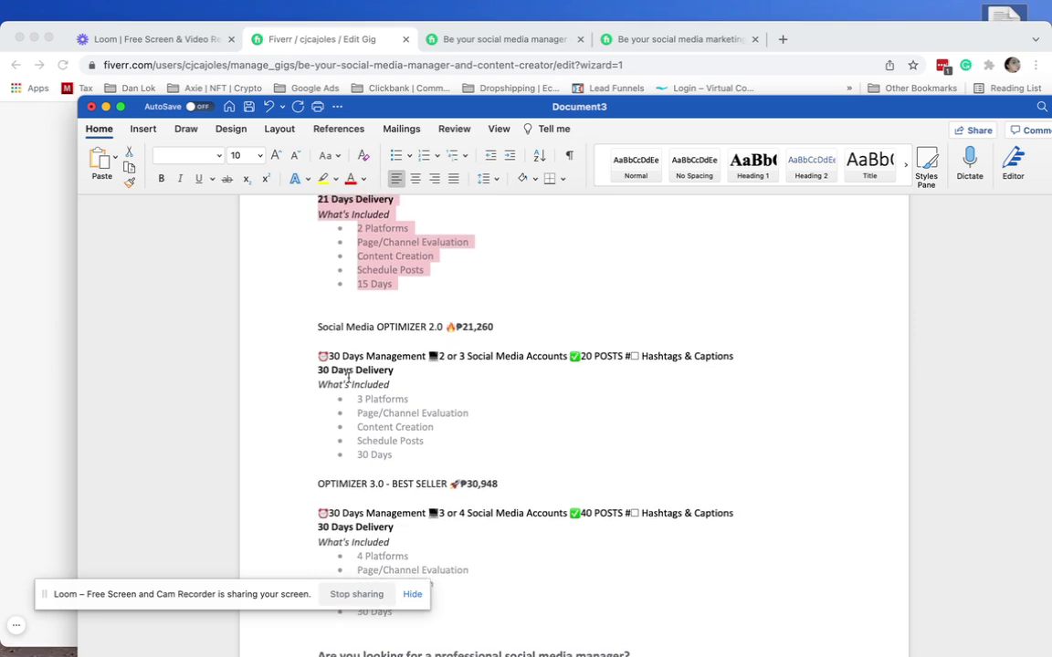
{"action": "scroll", "coordinate": [327, 385], "scroll_direction": "down", "scroll_amount": 2}
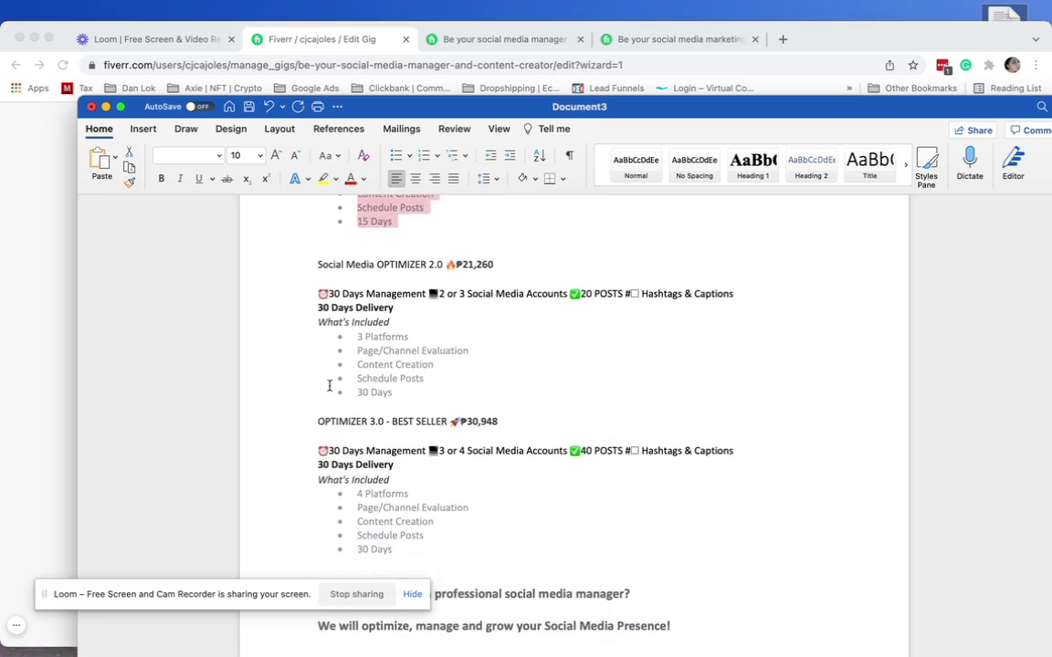
{"action": "scroll", "coordinate": [321, 321], "scroll_direction": "up", "scroll_amount": 1}
{"action": "left_click_drag", "start_coordinate": [320, 296], "coordinate": [486, 398]}
{"action": "key", "text": "super+c"}
{"action": "key", "text": "super+Tab"}
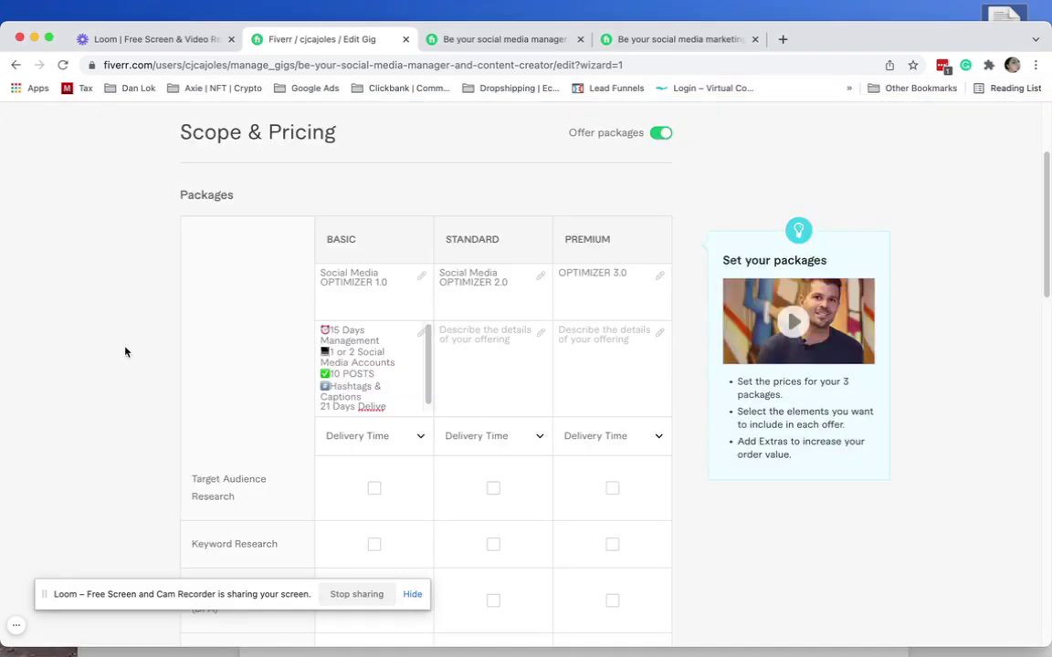
{"action": "left_click", "coordinate": [497, 346]}
{"action": "key", "text": "super+v"}
Step: Fill the Premium package description with the OPTIMIZER 3.0 block from the Word document, from its BEST SELLER title through the What's Included list
{"action": "key", "text": "super+Tab"}
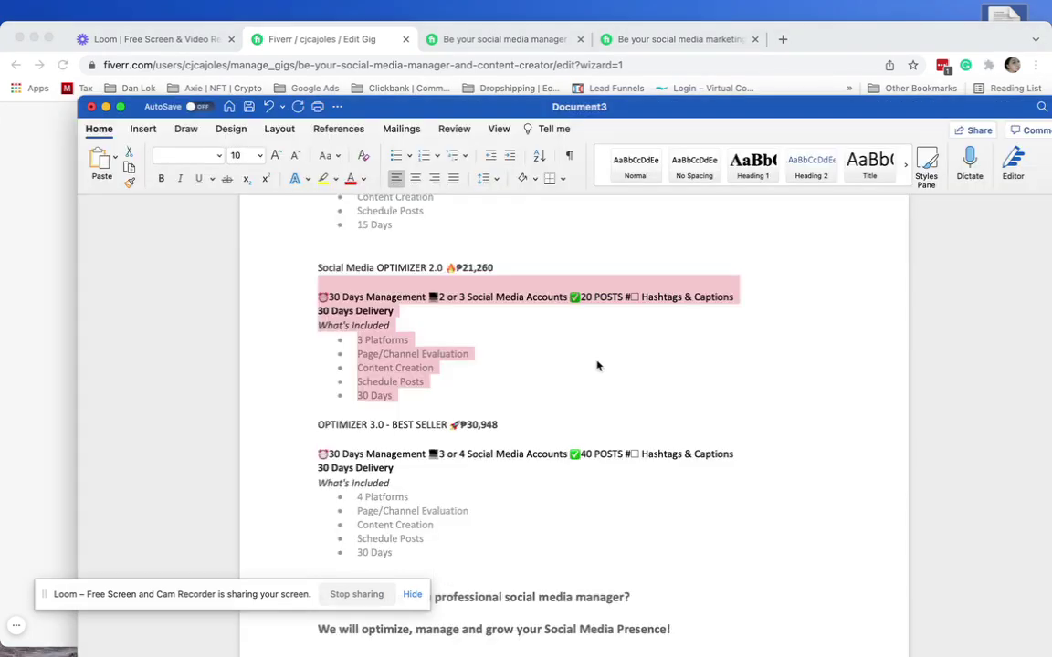
{"action": "scroll", "coordinate": [603, 362], "scroll_direction": "down", "scroll_amount": 3}
{"action": "left_click_drag", "start_coordinate": [319, 346], "coordinate": [419, 469]}
{"action": "key", "text": "super+c"}
{"action": "key", "text": "super+Tab"}
{"action": "left_click", "coordinate": [641, 366]}
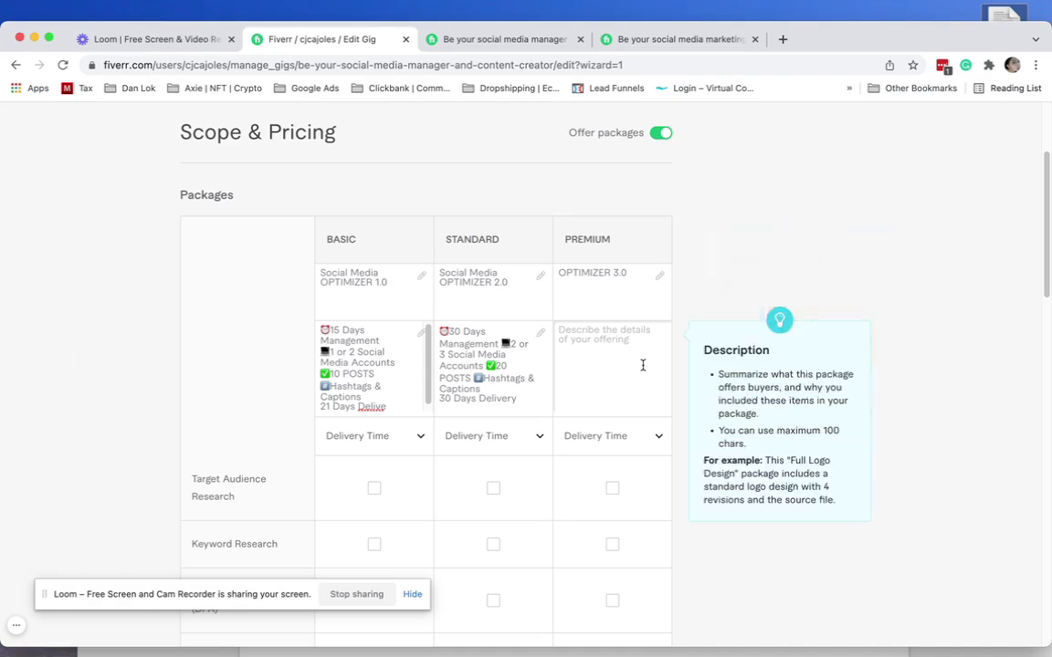
{"action": "key", "text": "super+v"}
Step: Set the Basic package's delivery time to 14 days
{"action": "left_click", "coordinate": [374, 445]}
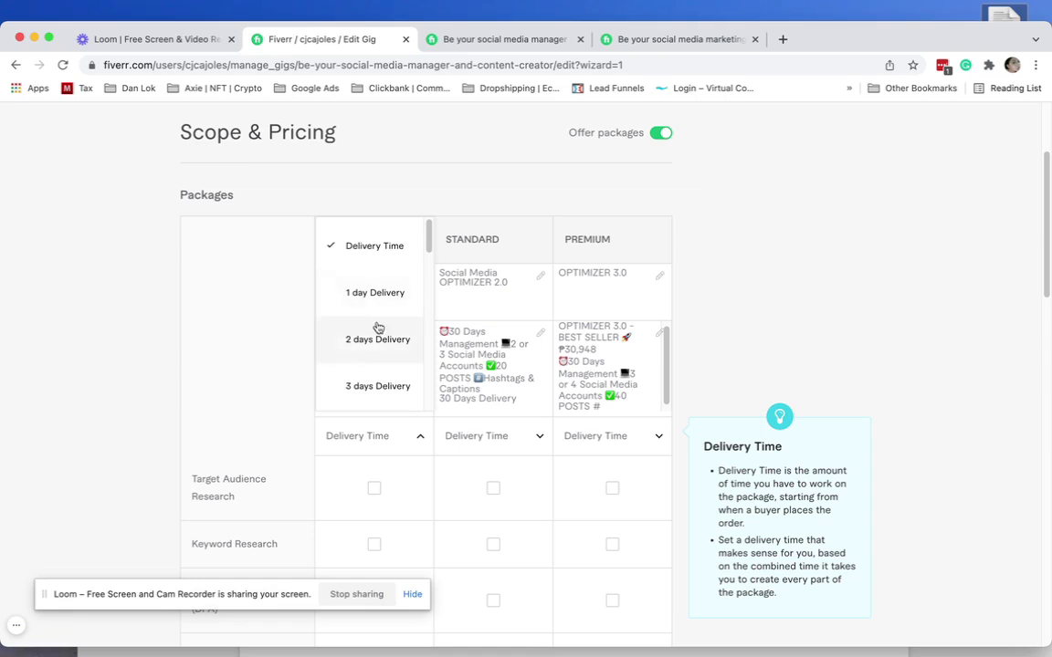
{"action": "scroll", "coordinate": [379, 320], "scroll_direction": "down", "scroll_amount": 3}
{"action": "scroll", "coordinate": [380, 315], "scroll_direction": "down", "scroll_amount": 3}
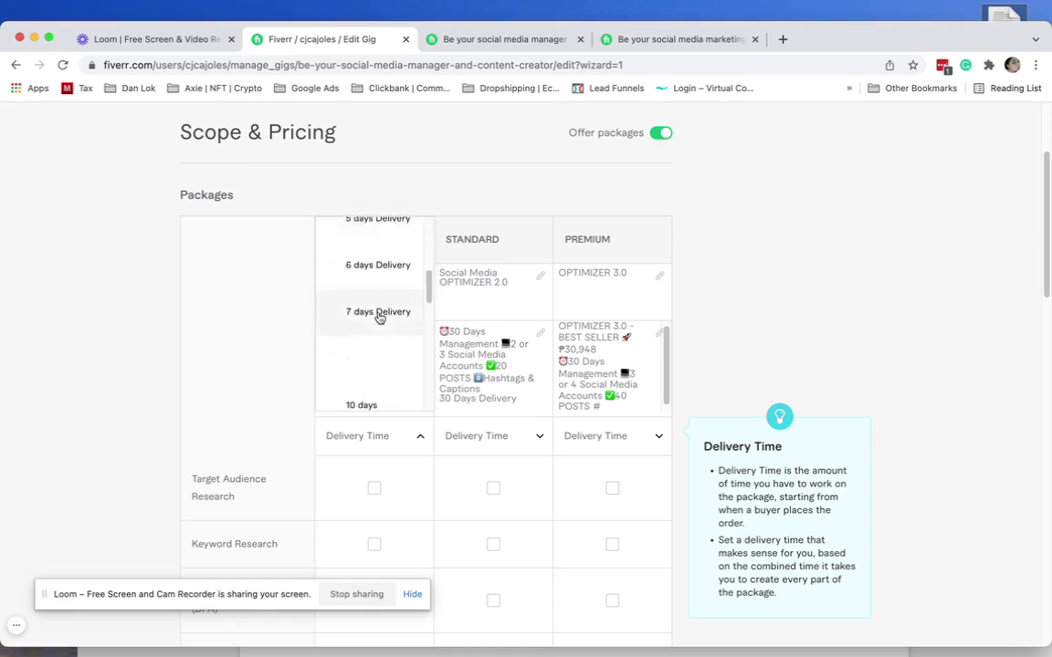
{"action": "left_click", "coordinate": [276, 319]}
{"action": "scroll", "coordinate": [365, 347], "scroll_direction": "up", "scroll_amount": 1}
{"action": "left_click", "coordinate": [401, 378]}
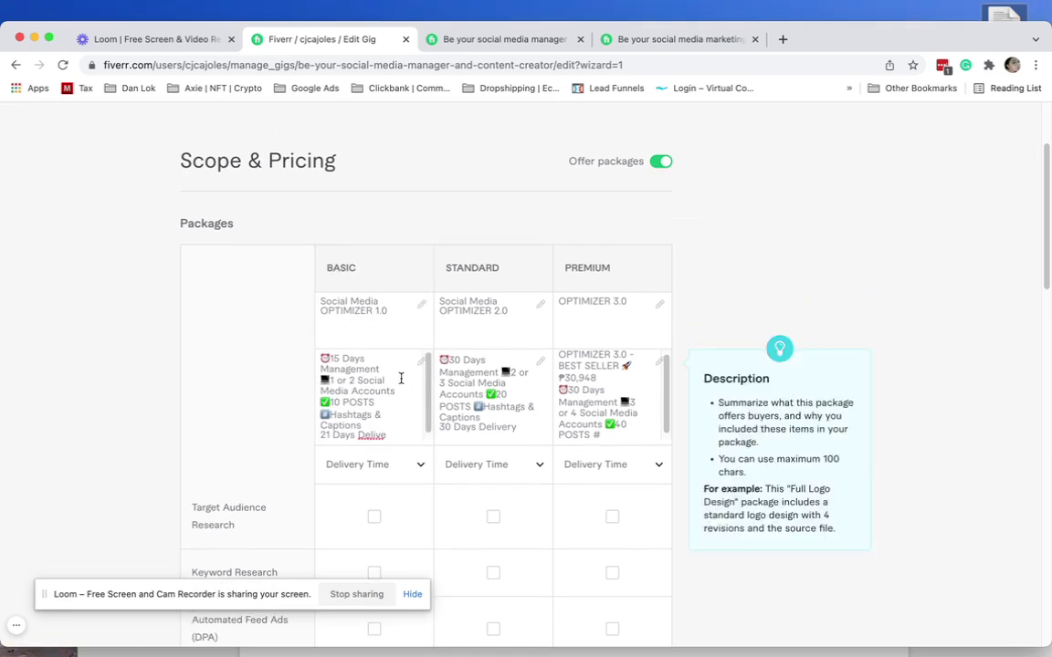
{"action": "left_click", "coordinate": [394, 465]}
{"action": "scroll", "coordinate": [380, 366], "scroll_direction": "down", "scroll_amount": 3}
{"action": "scroll", "coordinate": [380, 366], "scroll_direction": "down", "scroll_amount": 5}
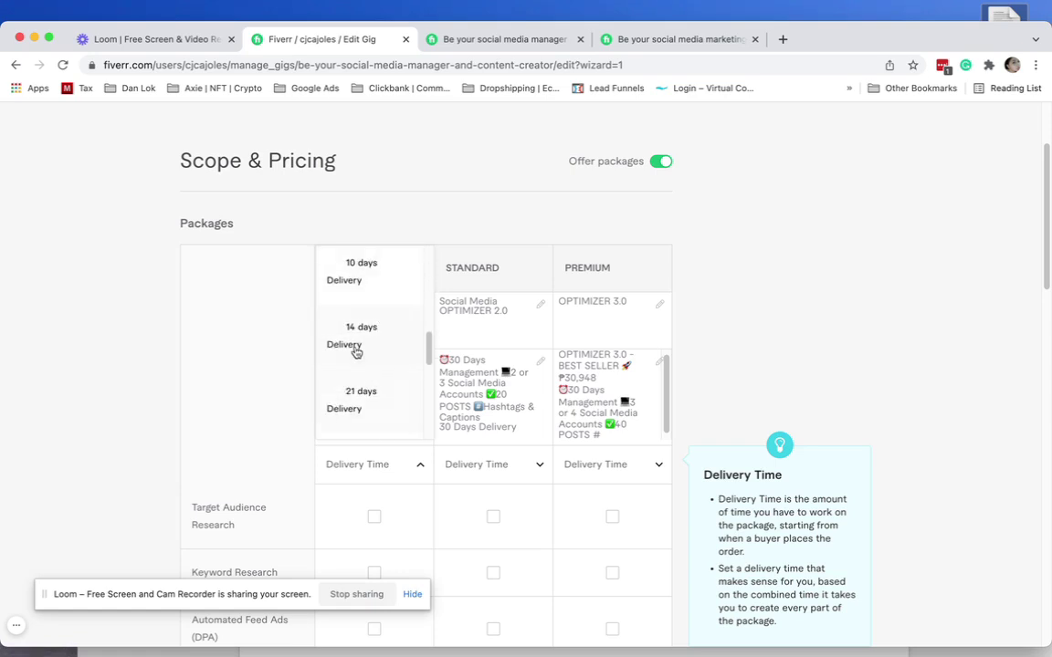
{"action": "left_click", "coordinate": [358, 351]}
Step: Check the OPTIMIZER 1.0 details in the Word document and look through the Basic package's longer delivery time options
{"action": "key", "text": "super+Tab"}
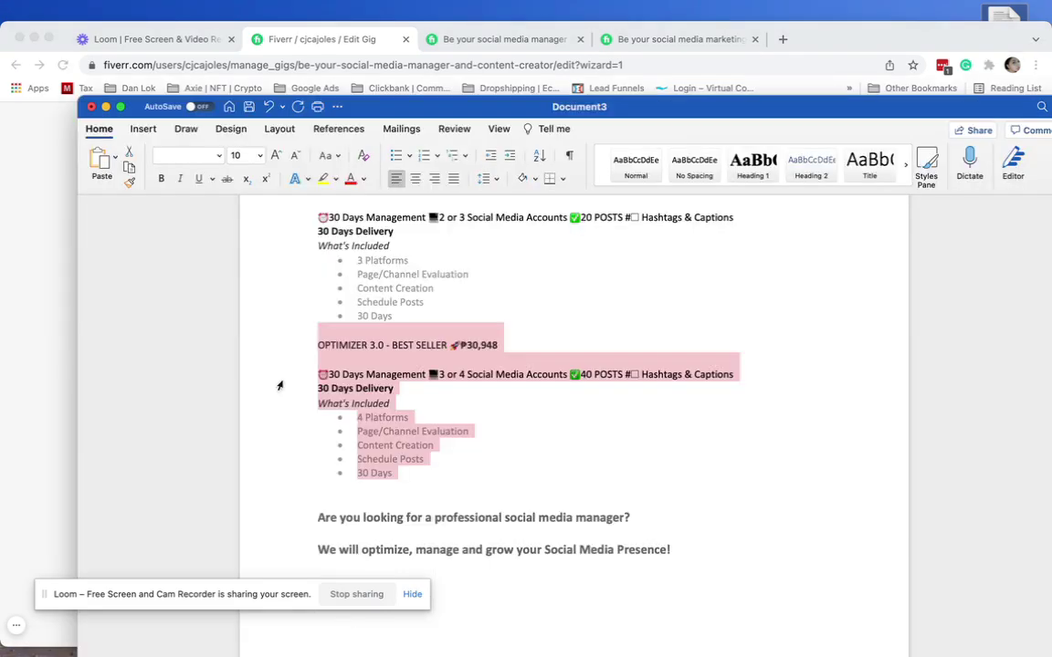
{"action": "scroll", "coordinate": [370, 336], "scroll_direction": "up", "scroll_amount": 10}
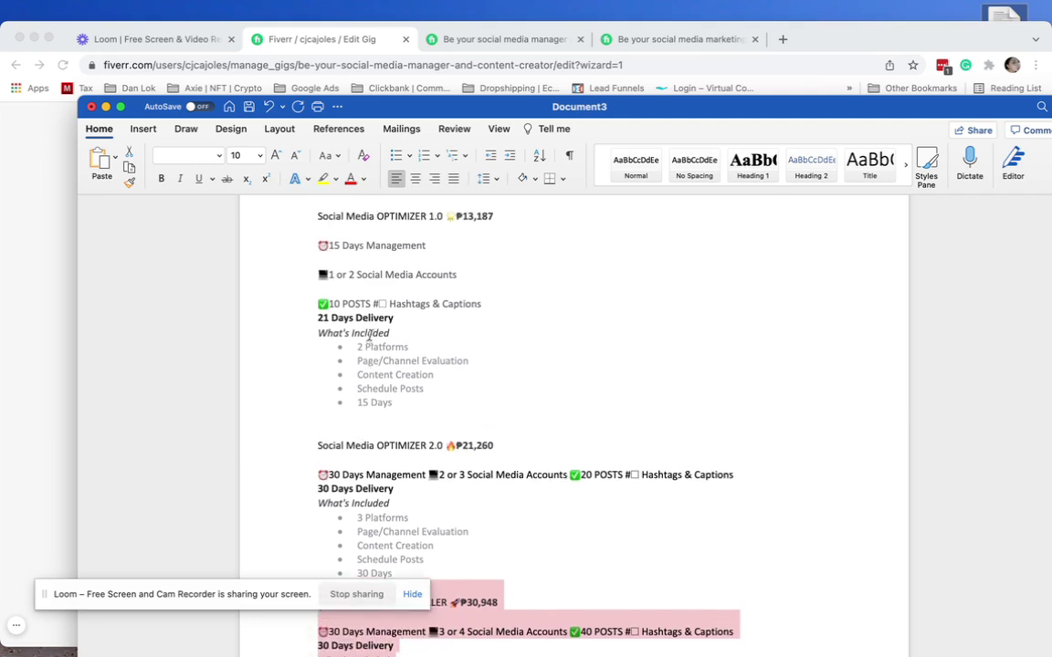
{"action": "scroll", "coordinate": [370, 366], "scroll_direction": "up", "scroll_amount": 3}
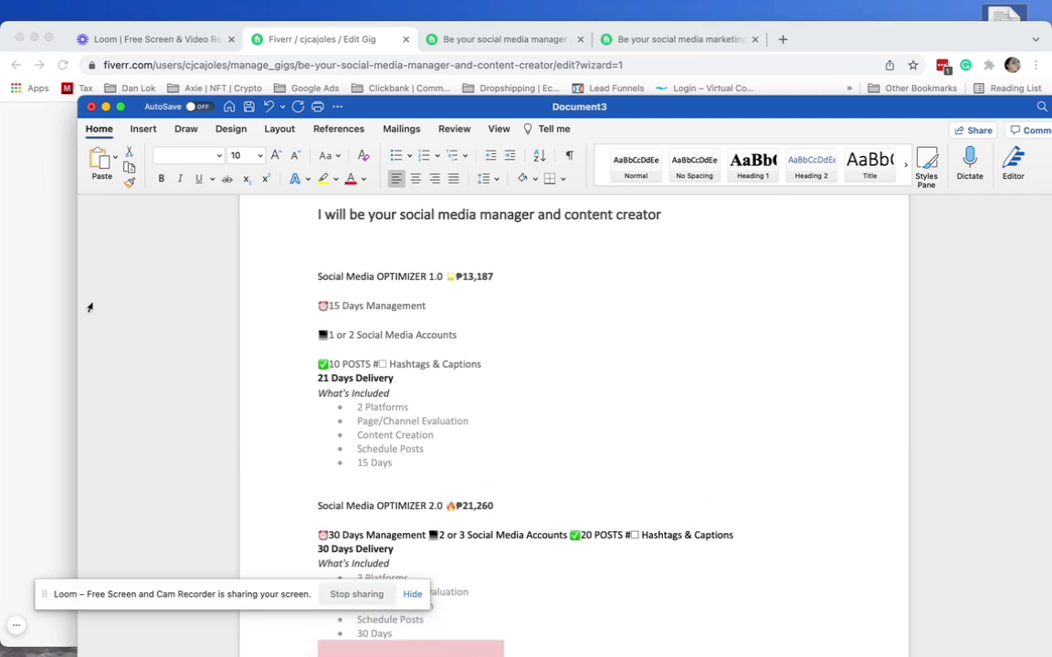
{"action": "left_click", "coordinate": [20, 283]}
{"action": "left_click", "coordinate": [411, 467]}
{"action": "scroll", "coordinate": [397, 376], "scroll_direction": "down", "scroll_amount": 3}
{"action": "scroll", "coordinate": [396, 376], "scroll_direction": "down", "scroll_amount": 5}
{"action": "scroll", "coordinate": [396, 376], "scroll_direction": "down", "scroll_amount": 5}
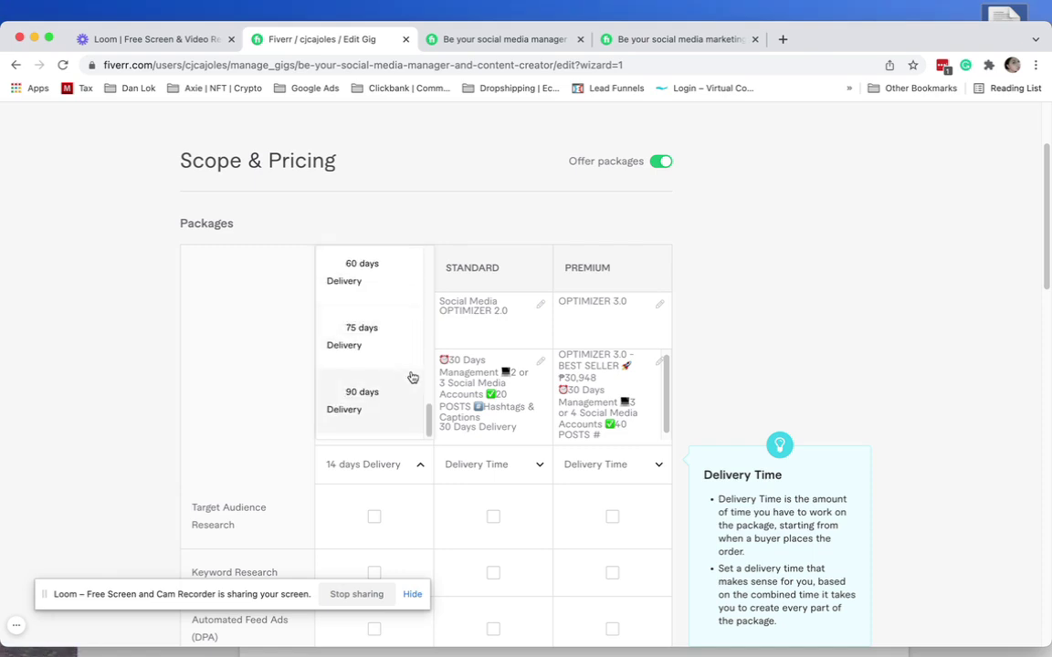
{"action": "left_click", "coordinate": [258, 373]}
Step: Set the Standard package's delivery time to 30 days and look through the Premium delivery time options
{"action": "left_click", "coordinate": [475, 467]}
{"action": "scroll", "coordinate": [480, 402], "scroll_direction": "down", "scroll_amount": 8}
{"action": "left_click", "coordinate": [476, 332]}
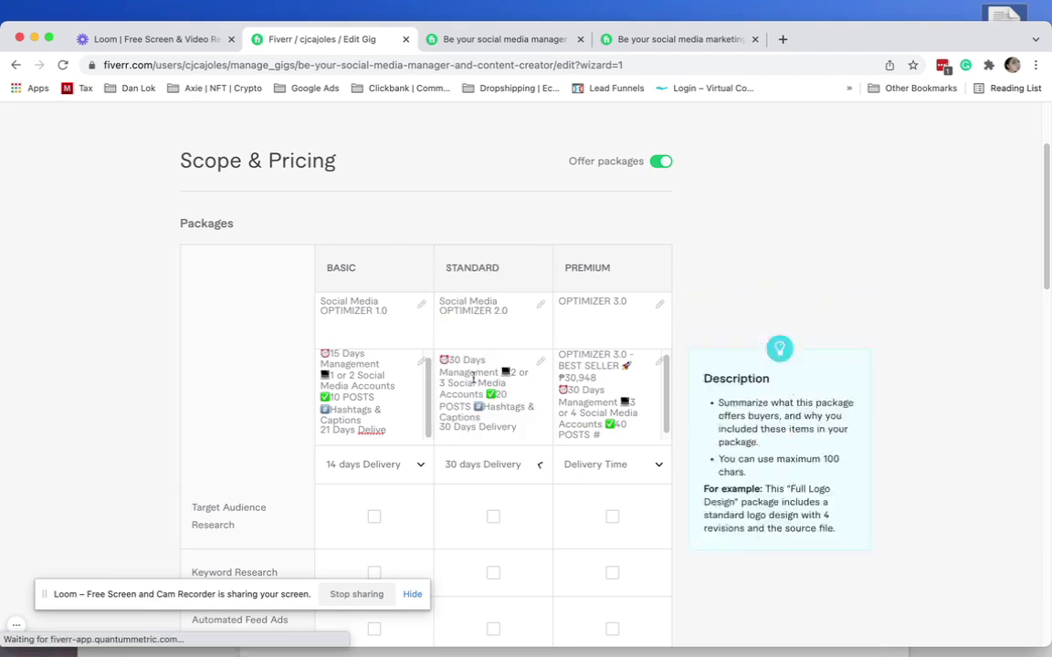
{"action": "left_click", "coordinate": [601, 467]}
{"action": "scroll", "coordinate": [612, 365], "scroll_direction": "down", "scroll_amount": 8}
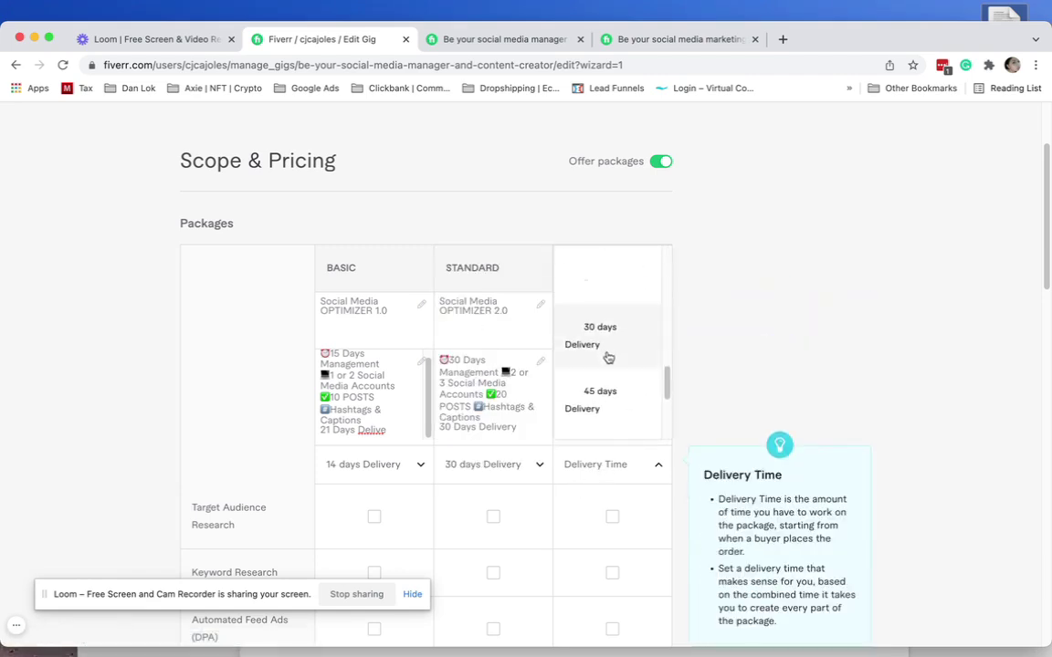
{"action": "scroll", "coordinate": [608, 357], "scroll_direction": "up", "scroll_amount": 2}
Step: Set the delivery time to 21 days for the Standard package and 30 days for the Premium package
{"action": "left_click", "coordinate": [481, 465]}
{"action": "scroll", "coordinate": [488, 383], "scroll_direction": "down", "scroll_amount": 5}
{"action": "left_click", "coordinate": [479, 408]}
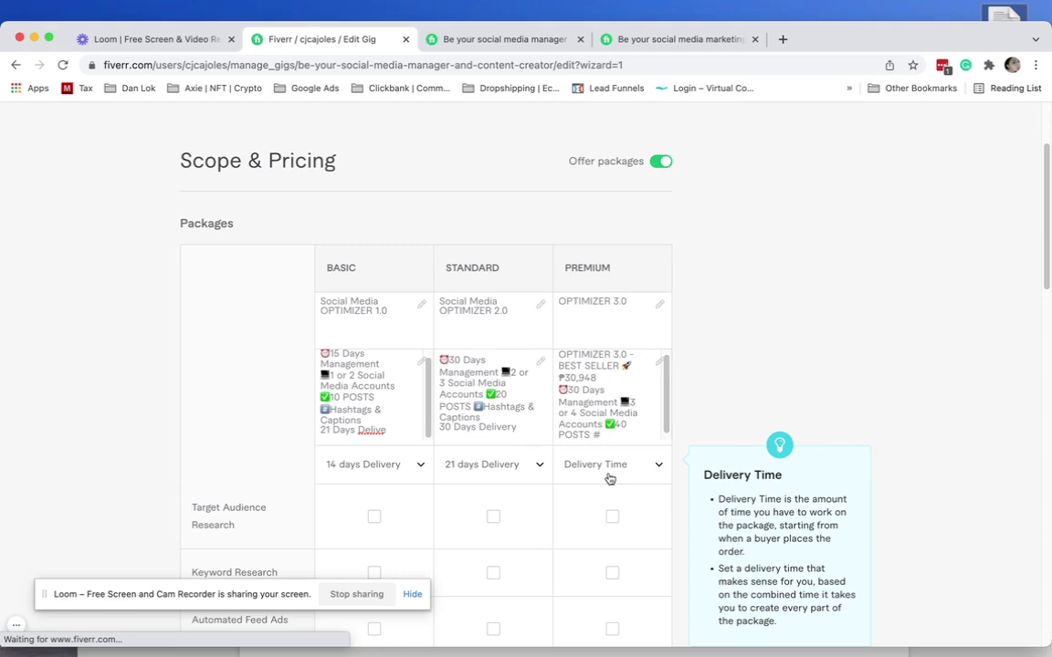
{"action": "left_click", "coordinate": [610, 467]}
{"action": "scroll", "coordinate": [614, 347], "scroll_direction": "down", "scroll_amount": 5}
{"action": "scroll", "coordinate": [599, 365], "scroll_direction": "down", "scroll_amount": 3}
{"action": "left_click", "coordinate": [595, 394]}
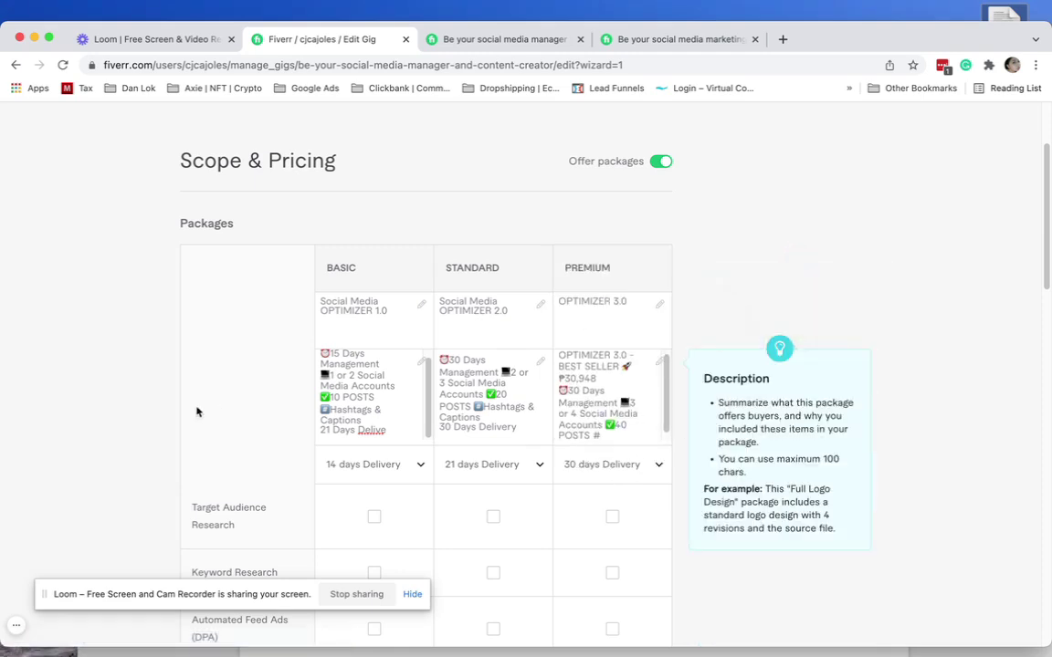
Step: Include Target Audience Research and Keyword Research in the Standard and Premium packages
{"action": "scroll", "coordinate": [159, 405], "scroll_direction": "down", "scroll_amount": 2}
{"action": "scroll", "coordinate": [159, 405], "scroll_direction": "down", "scroll_amount": 2}
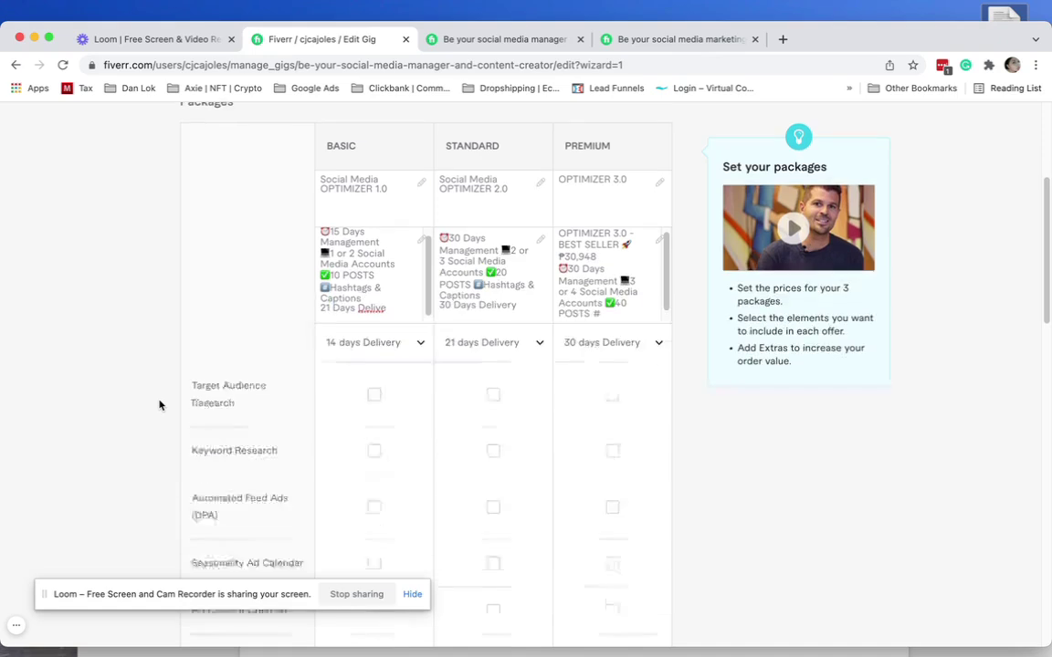
{"action": "scroll", "coordinate": [157, 406], "scroll_direction": "down", "scroll_amount": 2}
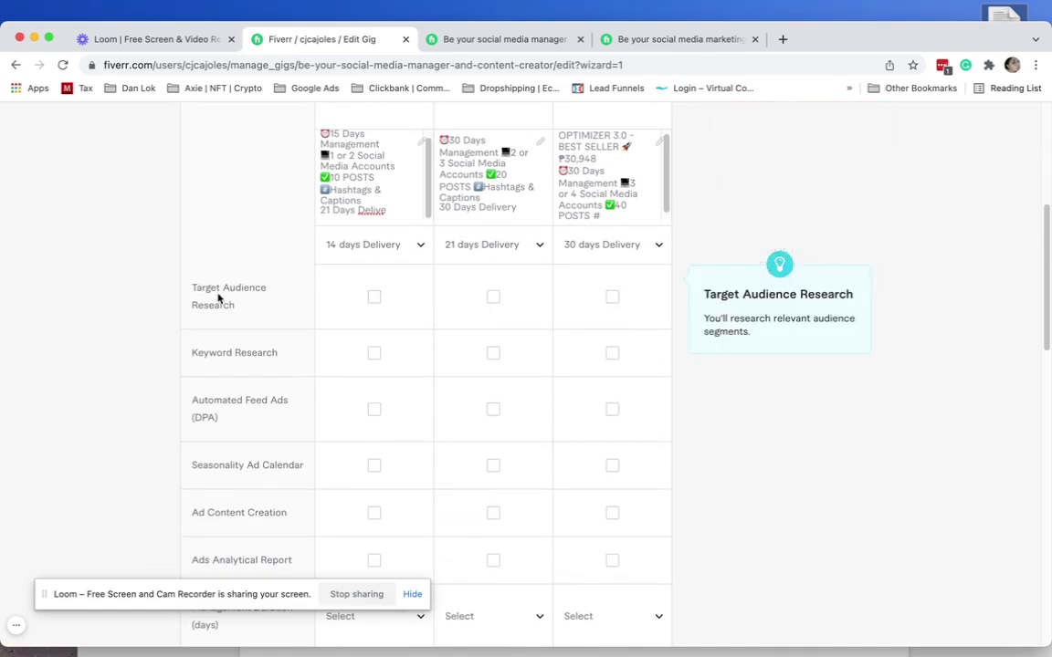
{"action": "mouse_move", "coordinate": [285, 353]}
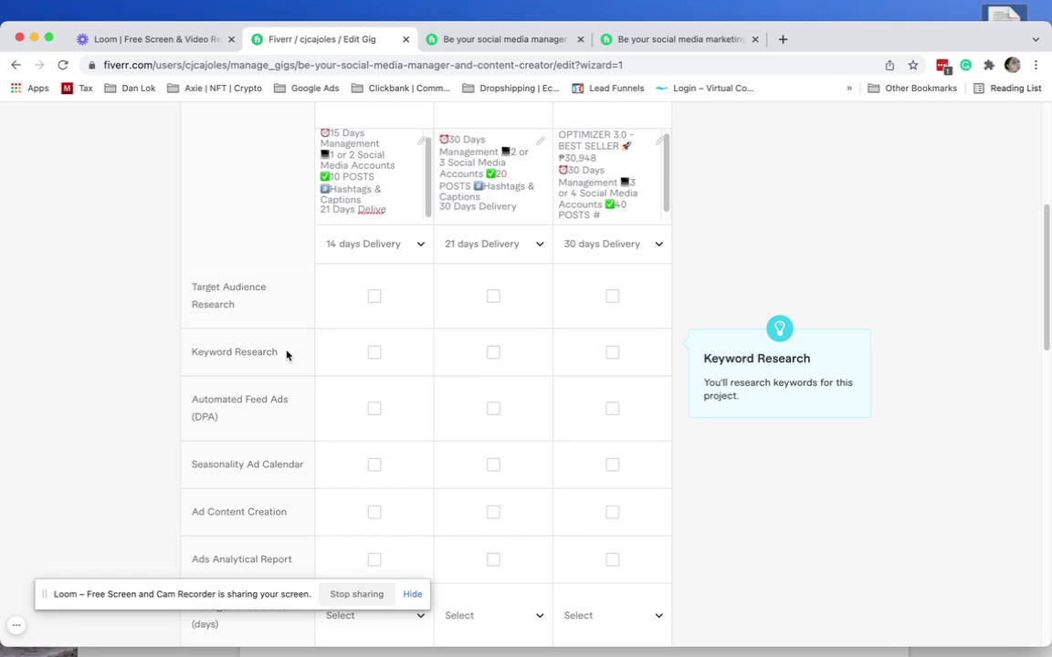
{"action": "mouse_move", "coordinate": [259, 317]}
{"action": "scroll", "coordinate": [259, 316], "scroll_direction": "down", "scroll_amount": 2}
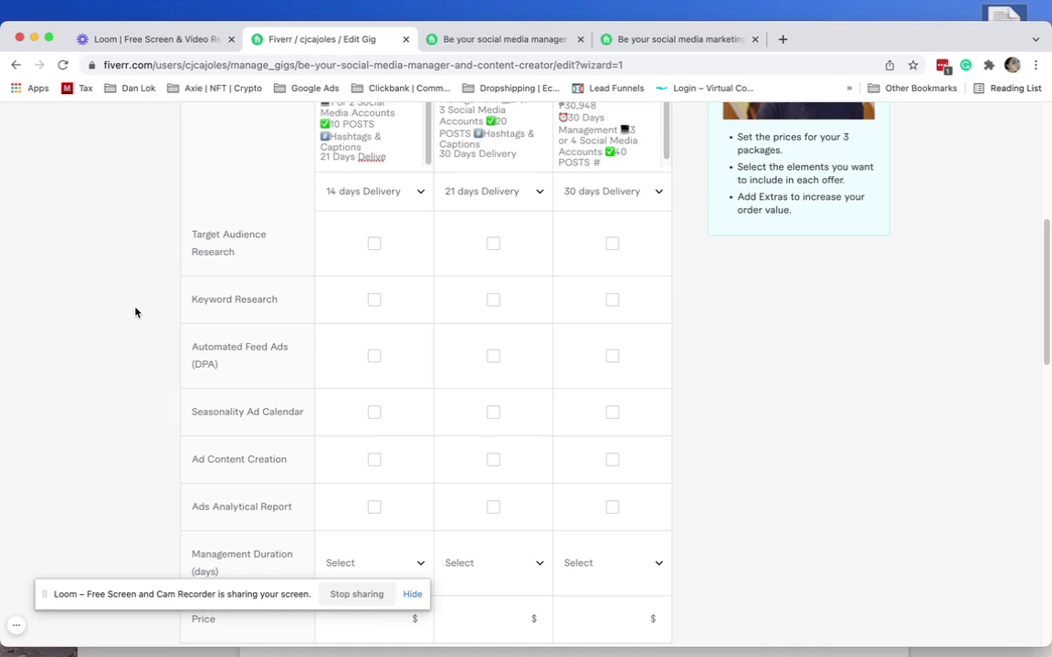
{"action": "scroll", "coordinate": [134, 310], "scroll_direction": "down", "scroll_amount": 2}
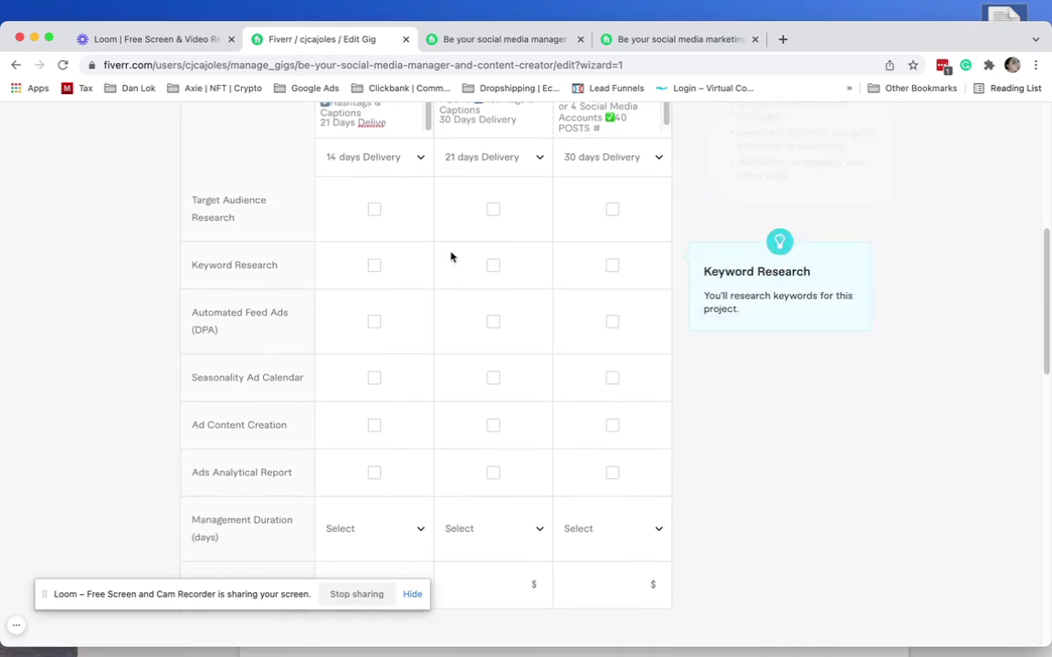
{"action": "left_click", "coordinate": [612, 209]}
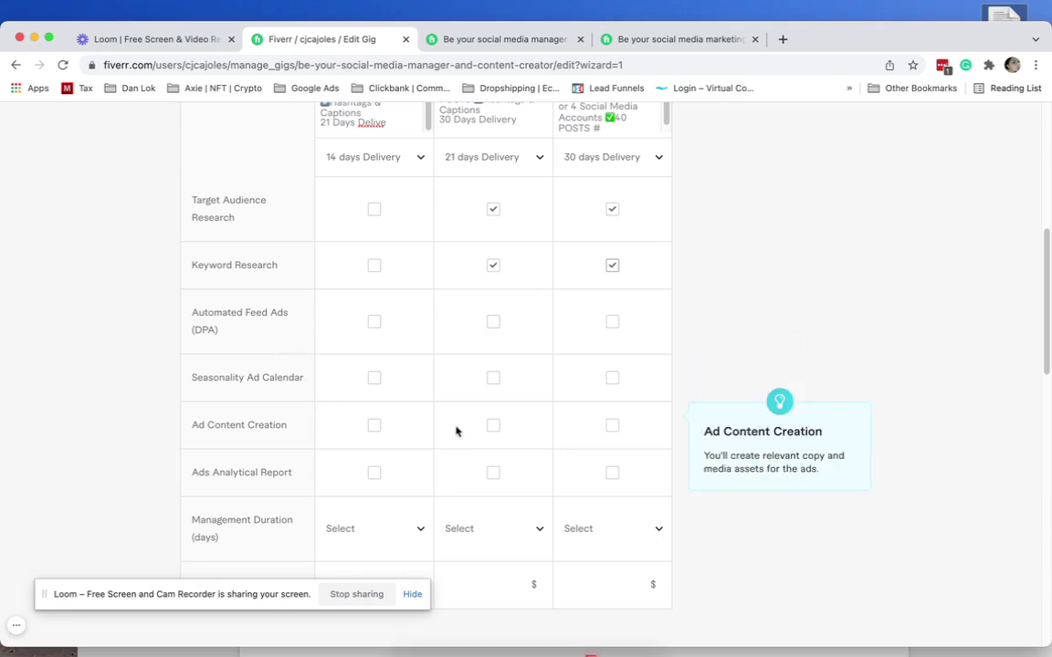
Step: Include Ad Content Creation in all three packages and leave Ads Analytical Report out of the Basic package
{"action": "scroll", "coordinate": [456, 429], "scroll_direction": "down", "scroll_amount": 1}
{"action": "left_click", "coordinate": [373, 420]}
{"action": "scroll", "coordinate": [618, 425], "scroll_direction": "up", "scroll_amount": 1}
{"action": "left_click", "coordinate": [612, 419]}
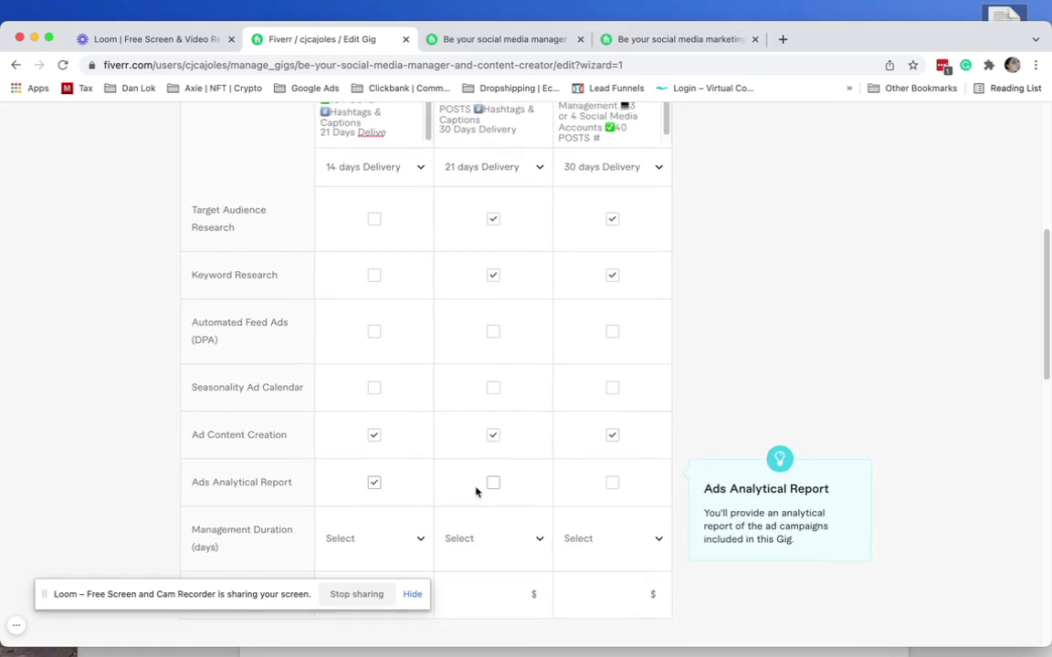
{"action": "left_click", "coordinate": [373, 483]}
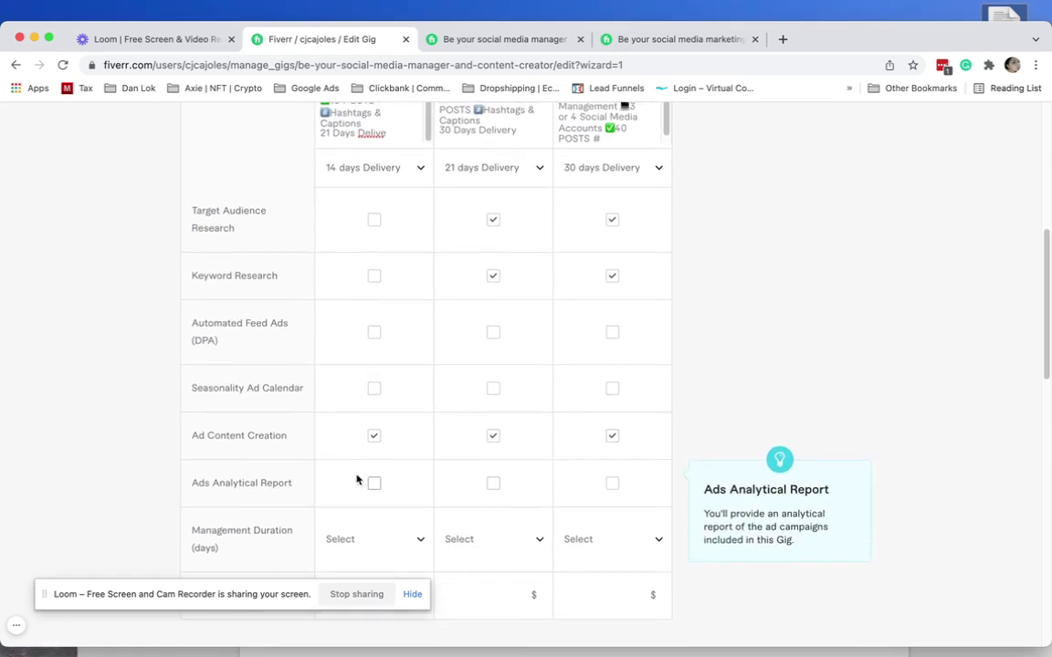
Step: Set the management duration to 3 days for Basic, 6 days for Standard and 8 days for Premium
{"action": "scroll", "coordinate": [357, 478], "scroll_direction": "down", "scroll_amount": 2}
{"action": "left_click", "coordinate": [370, 487]}
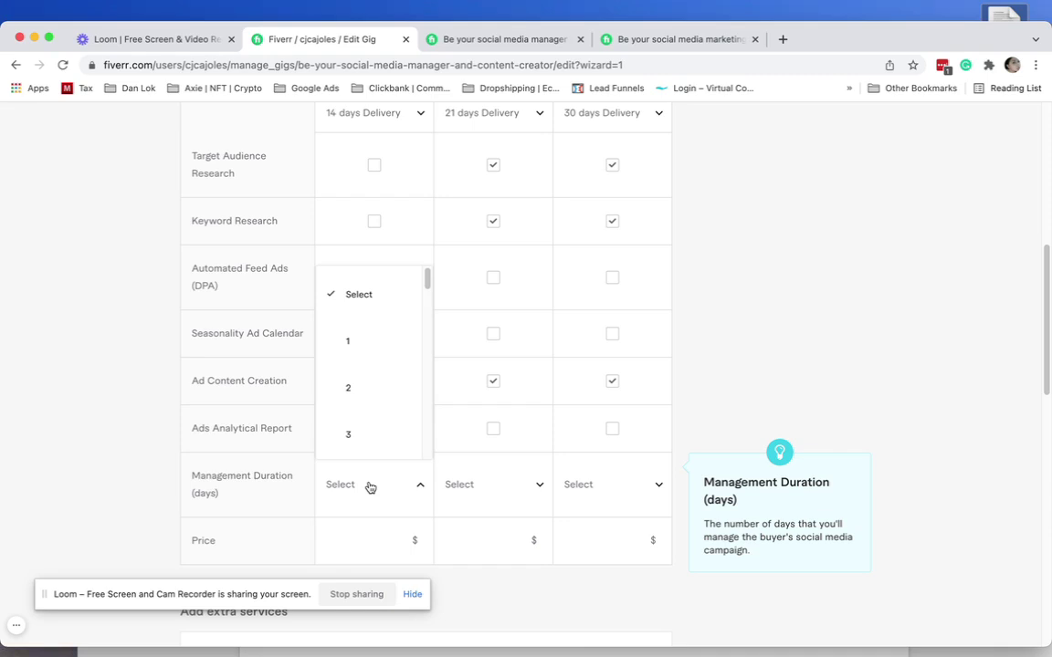
{"action": "left_click", "coordinate": [376, 437]}
{"action": "left_click", "coordinate": [481, 494]}
{"action": "scroll", "coordinate": [503, 407], "scroll_direction": "down", "scroll_amount": 2}
{"action": "scroll", "coordinate": [503, 407], "scroll_direction": "down", "scroll_amount": 1}
{"action": "left_click", "coordinate": [486, 438]}
{"action": "left_click", "coordinate": [603, 488]}
{"action": "scroll", "coordinate": [609, 413], "scroll_direction": "down", "scroll_amount": 4}
{"action": "left_click", "coordinate": [599, 450]}
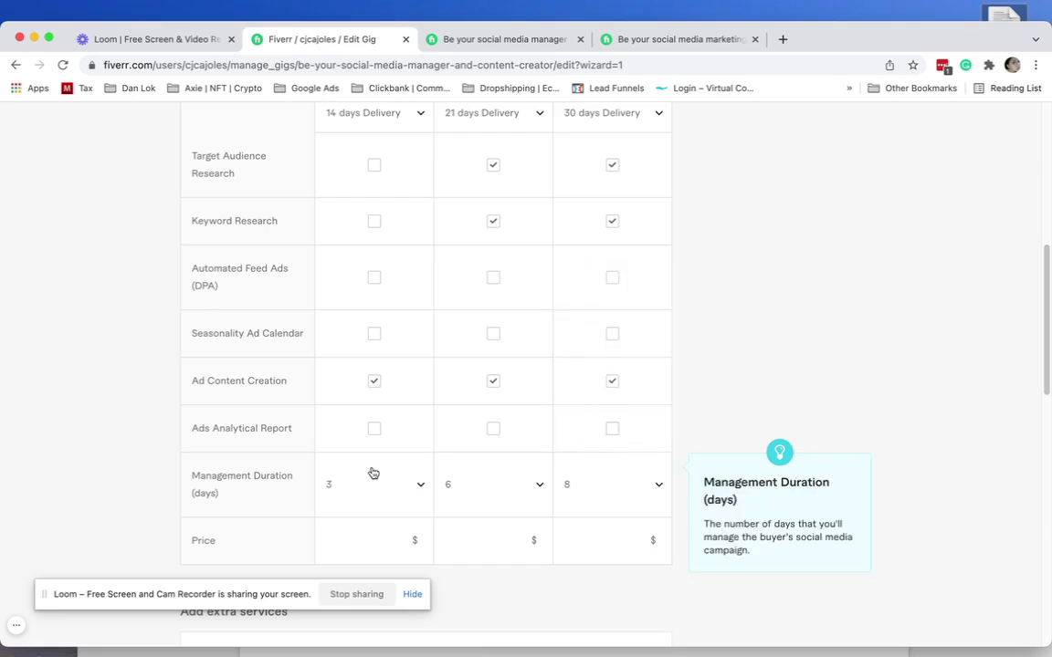
Step: Enter 13187 as the Basic package price, taken from the OPTIMIZER 1.0 title in the Word document
{"action": "scroll", "coordinate": [373, 473], "scroll_direction": "down", "scroll_amount": 1}
{"action": "key", "text": "super+Tab"}
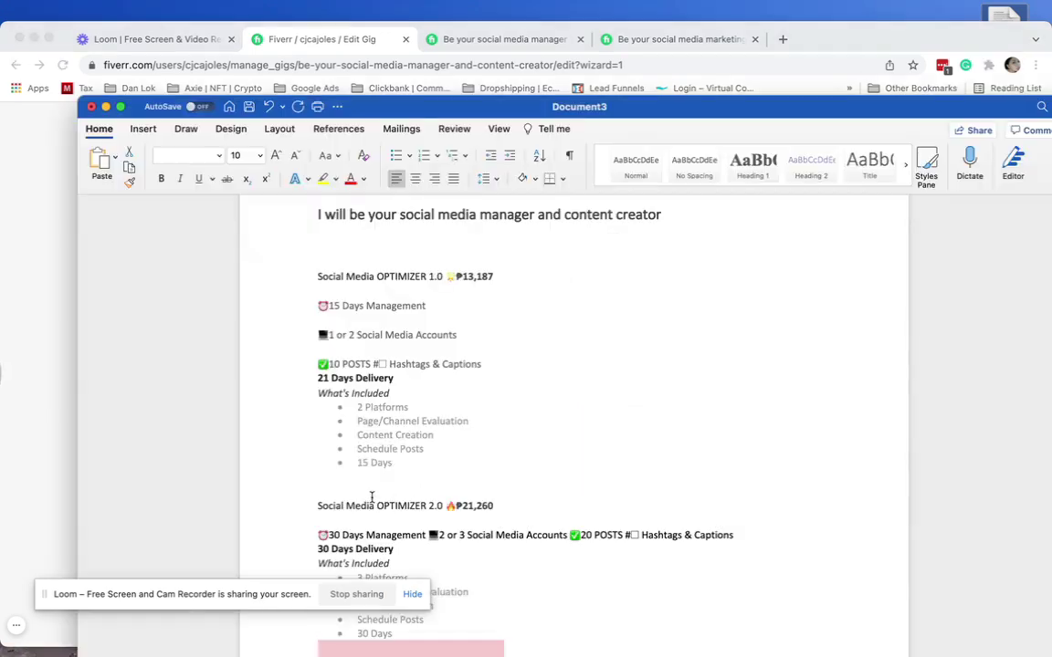
{"action": "left_click_drag", "start_coordinate": [459, 276], "coordinate": [507, 279]}
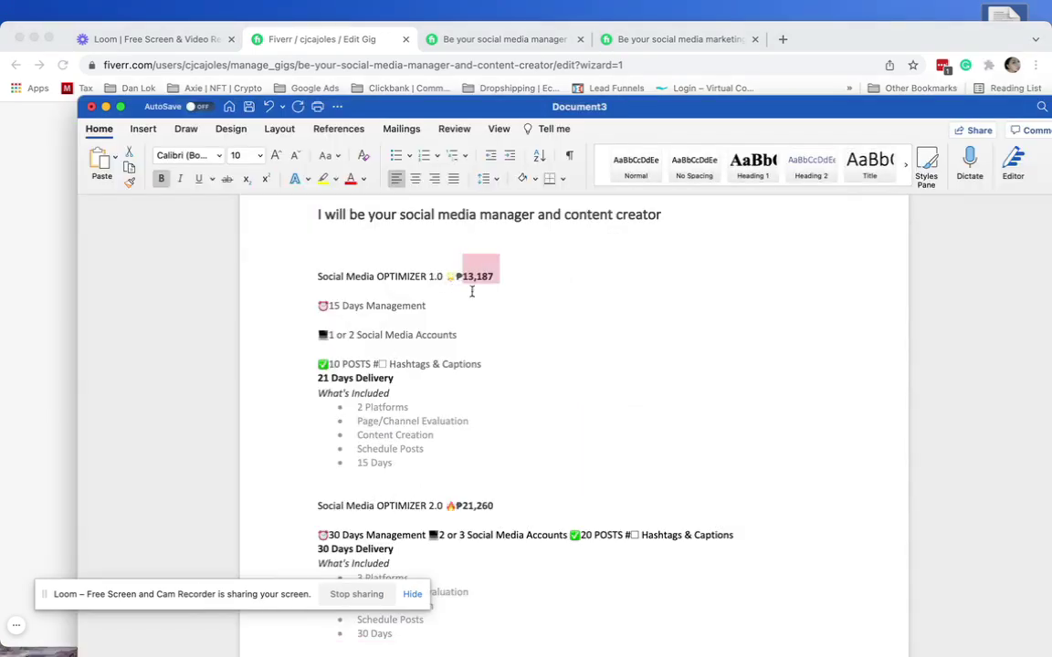
{"action": "key", "text": "super+Tab"}
{"action": "left_click", "coordinate": [354, 505]}
{"action": "type", "text": "13187"}
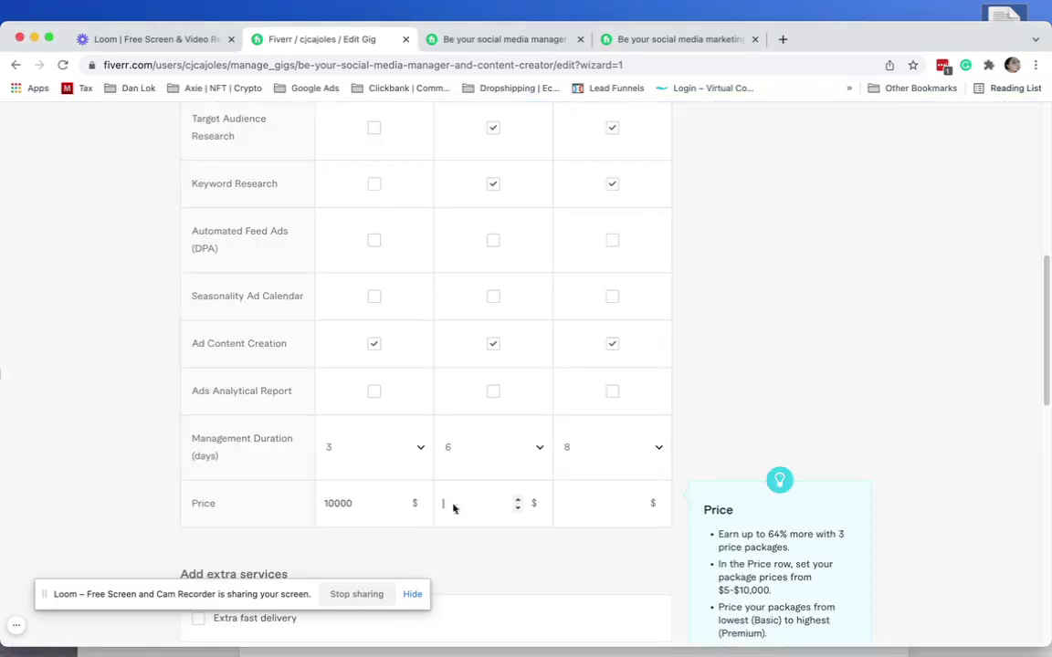
Step: Enter 21260 as the Standard package price, taken from the OPTIMIZER 2.0 title in the Word document
{"action": "key", "text": "super+Tab"}
{"action": "scroll", "coordinate": [457, 434], "scroll_direction": "down", "scroll_amount": 3}
{"action": "left_click_drag", "start_coordinate": [461, 441], "coordinate": [499, 442]}
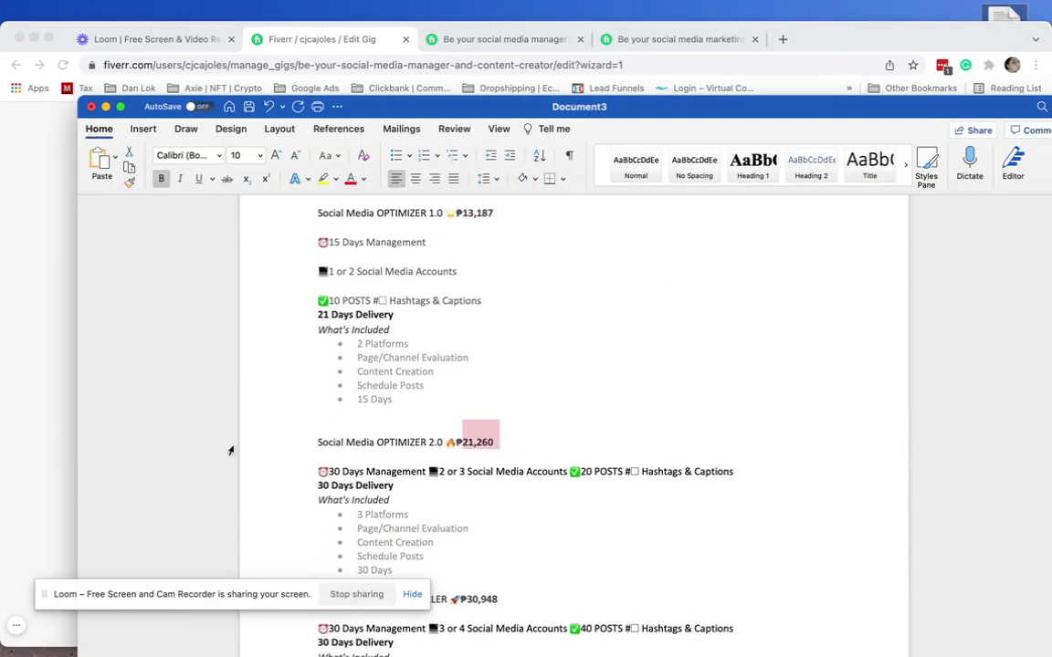
{"action": "key", "text": "super+Tab"}
{"action": "type", "text": "21260"}
{"action": "left_click", "coordinate": [580, 504]}
{"action": "key", "text": "super+Tab"}
{"action": "key", "text": "super+Tab"}
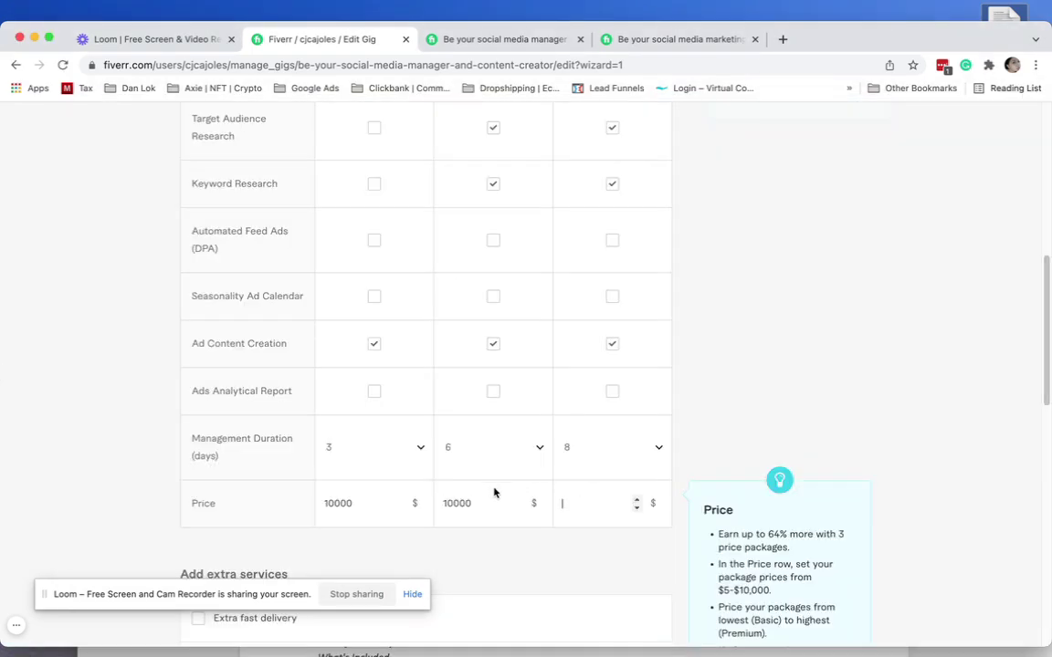
{"action": "left_click", "coordinate": [447, 503]}
{"action": "type", "text": "1"}
Step: Enter 30948 as the Premium package price, taken from the OPTIMIZER 3.0 title in the Word document
{"action": "key", "text": "super+Tab"}
{"action": "scroll", "coordinate": [566, 493], "scroll_direction": "down", "scroll_amount": 5}
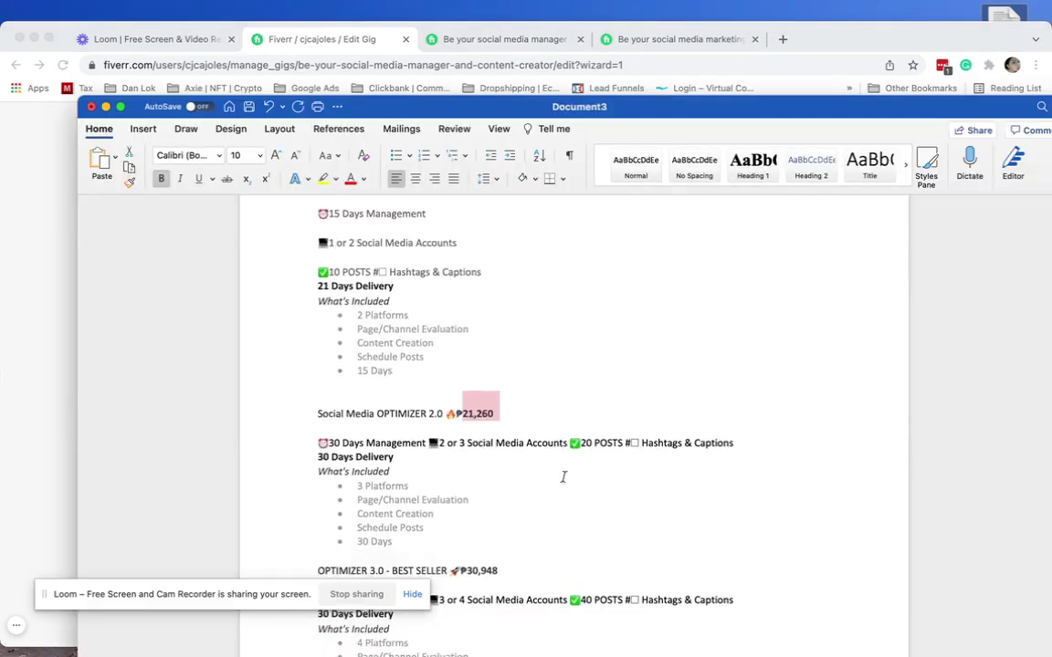
{"action": "left_click_drag", "start_coordinate": [464, 403], "coordinate": [519, 405]}
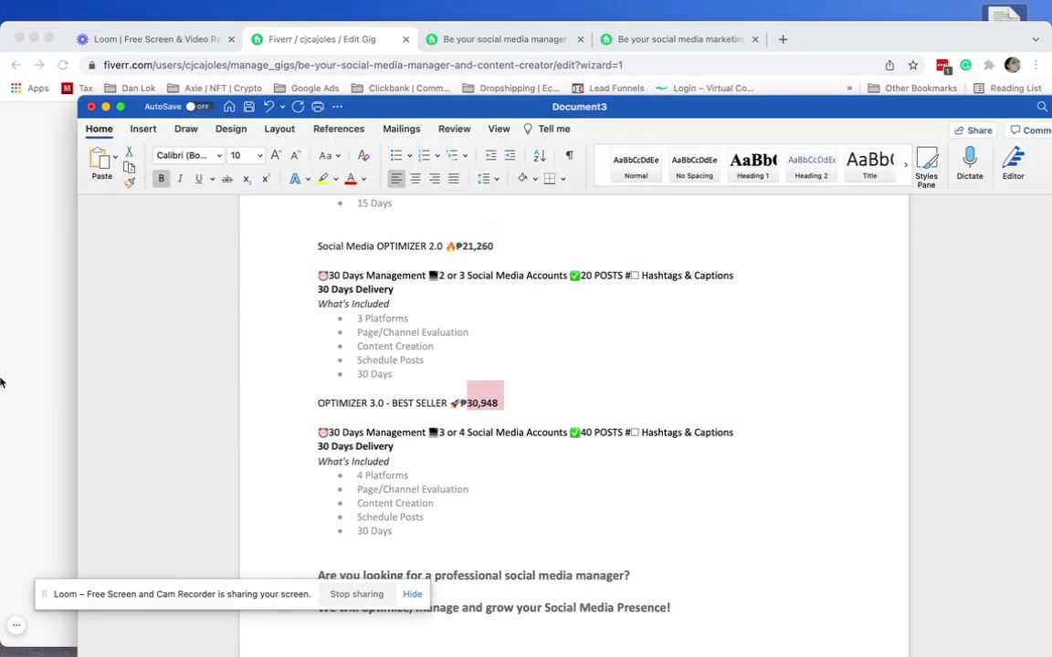
{"action": "key", "text": "super+Tab"}
{"action": "type", "text": "30948"}
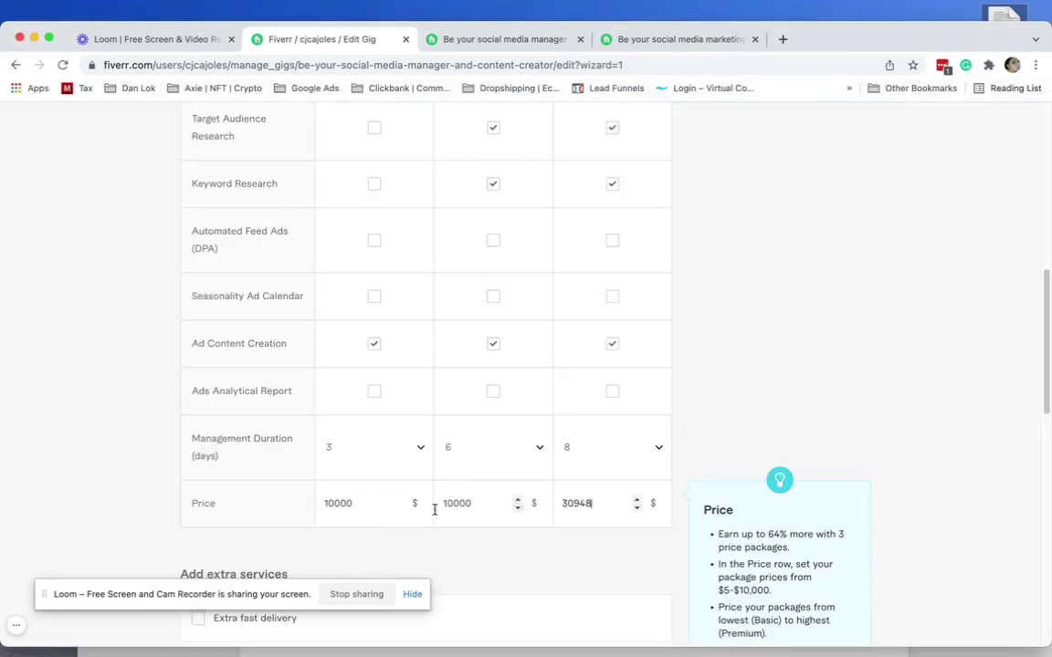
Step: Lower the Basic price to 9985 in small increments and try adjusting the Standard price the same way
{"action": "left_click", "coordinate": [399, 508]}
{"action": "left_click", "coordinate": [399, 507]}
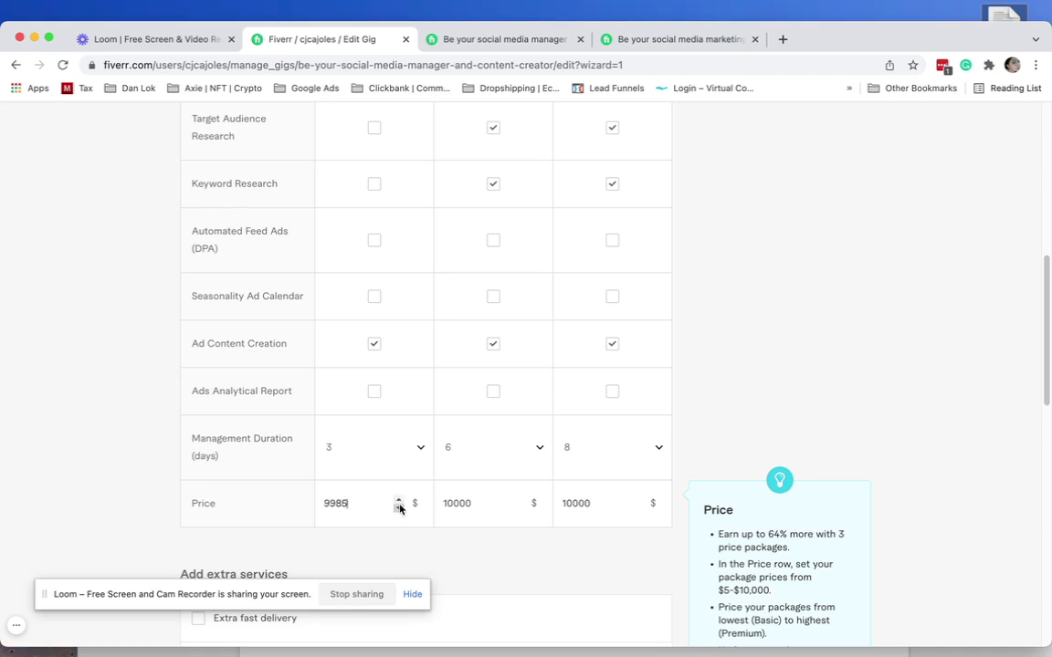
{"action": "left_click", "coordinate": [458, 503]}
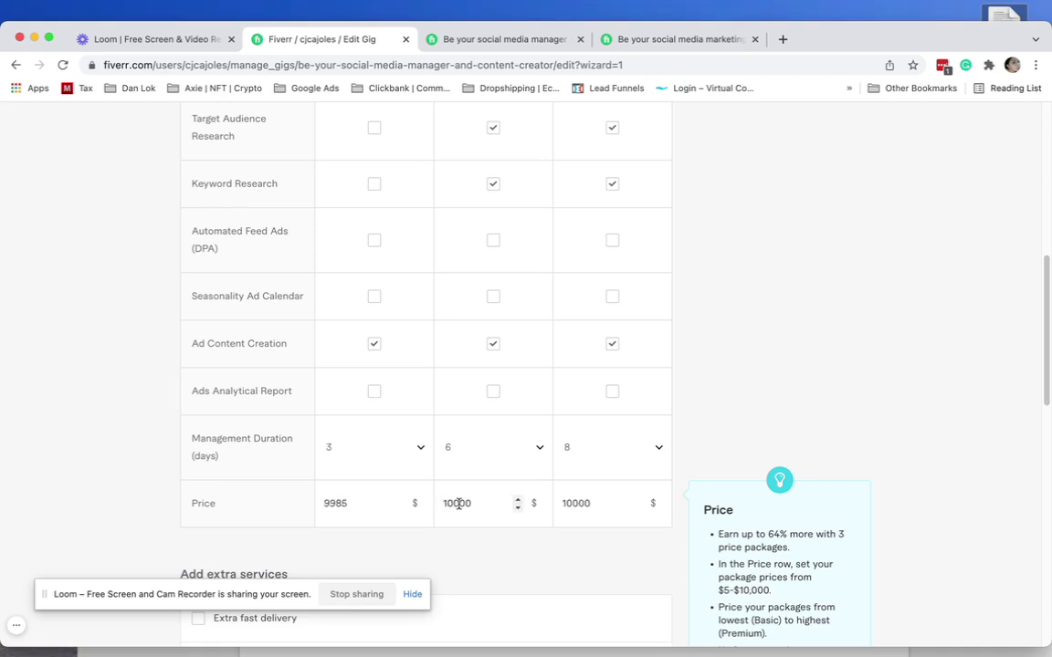
{"action": "double_click", "coordinate": [518, 507]}
{"action": "triple_click", "coordinate": [518, 500]}
{"action": "left_click", "coordinate": [503, 509]}
{"action": "left_click", "coordinate": [517, 501]}
{"action": "left_click", "coordinate": [485, 503]}
{"action": "double_click", "coordinate": [399, 508]}
Step: Set the package prices to $1000 for Basic, $2000 for Standard and $2500 for Premium
{"action": "left_click_drag", "start_coordinate": [387, 504], "coordinate": [321, 503]}
{"action": "key", "text": "BackSpace"}
{"action": "key", "text": "Tab"}
{"action": "type", "text": "2000"}
{"action": "key", "text": "Tab"}
{"action": "type", "text": "2500"}
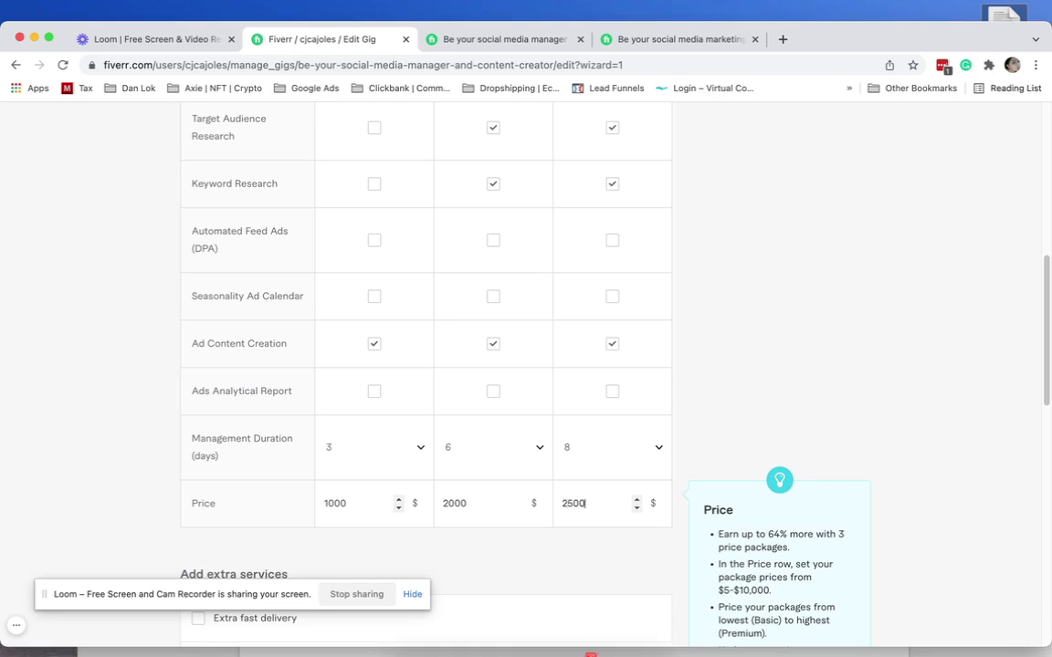
Step: Try adding Keyword Research as an extra service for the gig
{"action": "scroll", "coordinate": [493, 530], "scroll_direction": "down", "scroll_amount": 3}
{"action": "left_click_drag", "start_coordinate": [240, 599], "coordinate": [214, 631]}
{"action": "scroll", "coordinate": [333, 506], "scroll_direction": "down", "scroll_amount": 5}
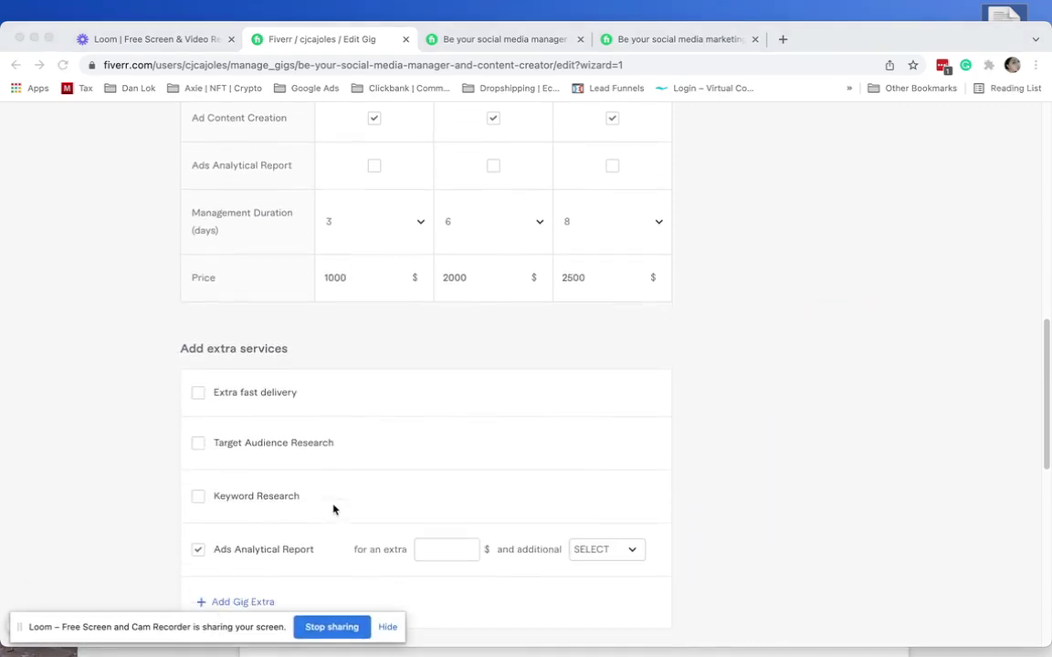
{"action": "scroll", "coordinate": [338, 506], "scroll_direction": "down", "scroll_amount": 1}
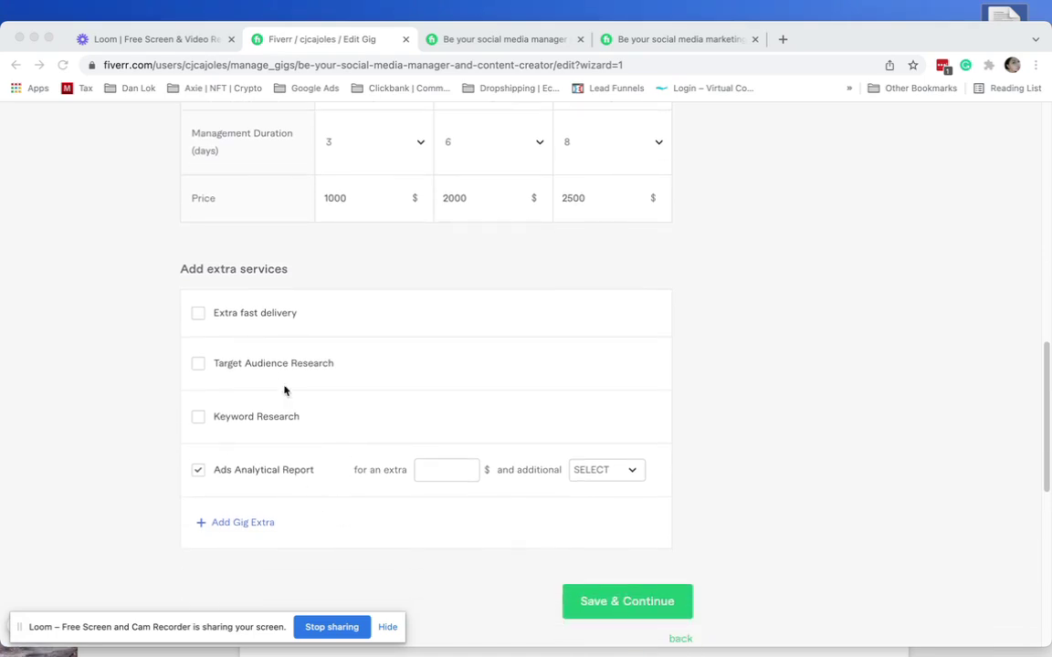
{"action": "left_click", "coordinate": [198, 368]}
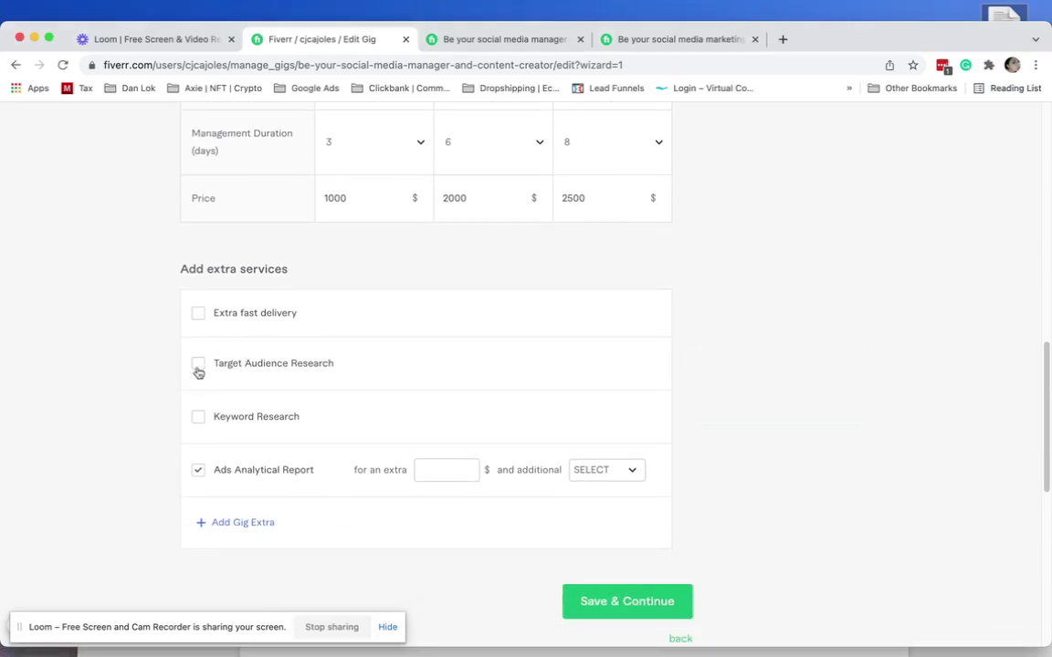
{"action": "left_click", "coordinate": [199, 420]}
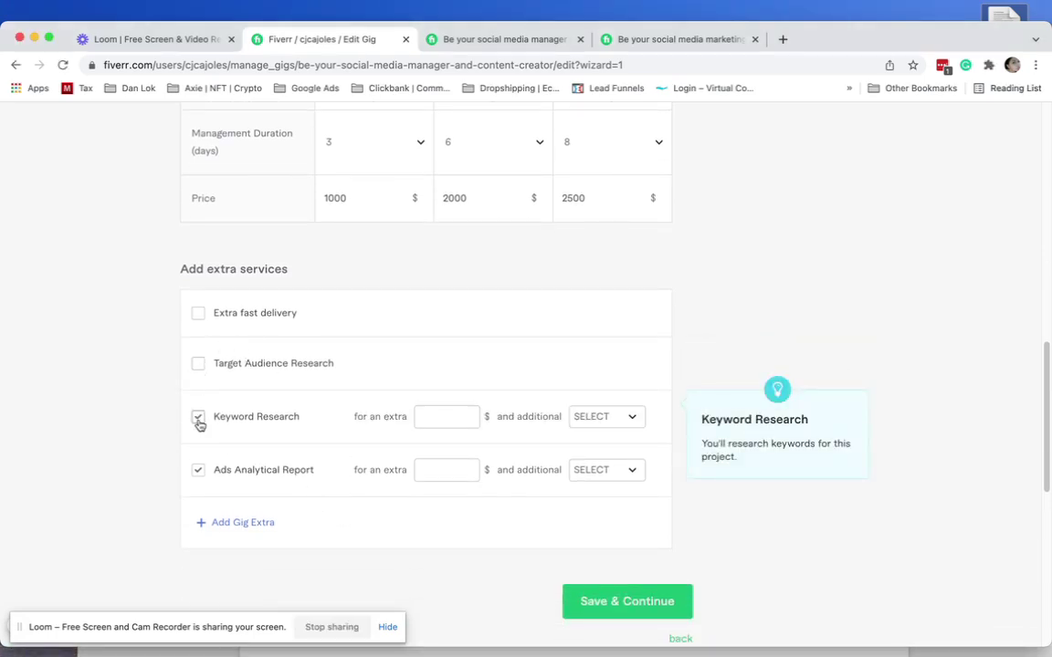
{"action": "left_click", "coordinate": [198, 420]}
{"action": "scroll", "coordinate": [423, 467], "scroll_direction": "down", "scroll_amount": 2}
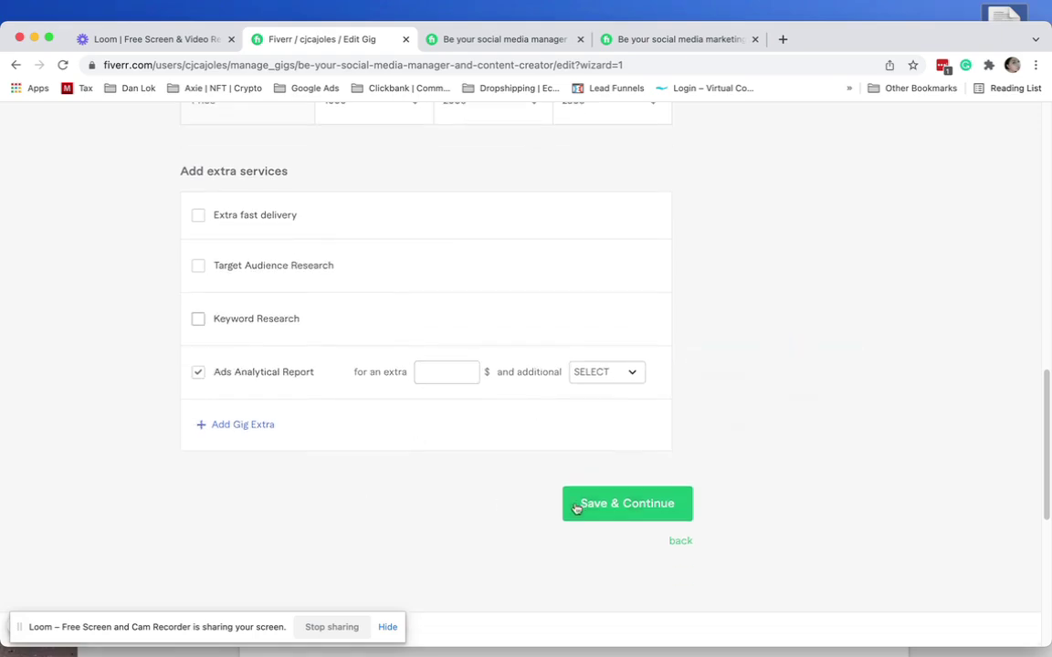
Step: Remove the Ads Analytical Report extra service and submit the Scope & Pricing page
{"action": "left_click", "coordinate": [589, 507]}
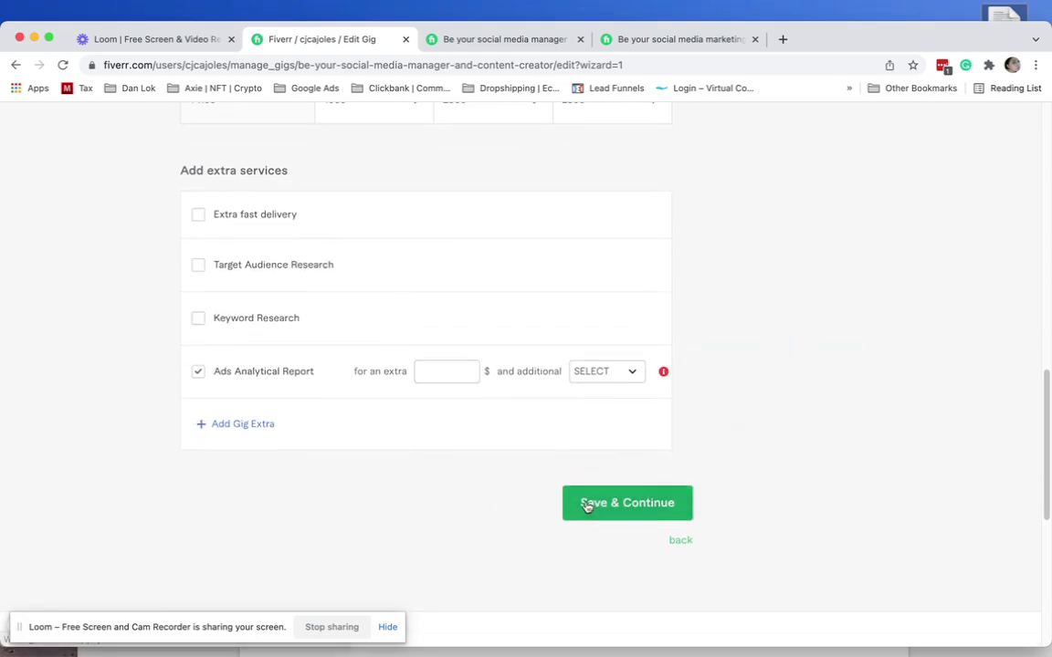
{"action": "left_click", "coordinate": [199, 372]}
{"action": "left_click", "coordinate": [639, 500]}
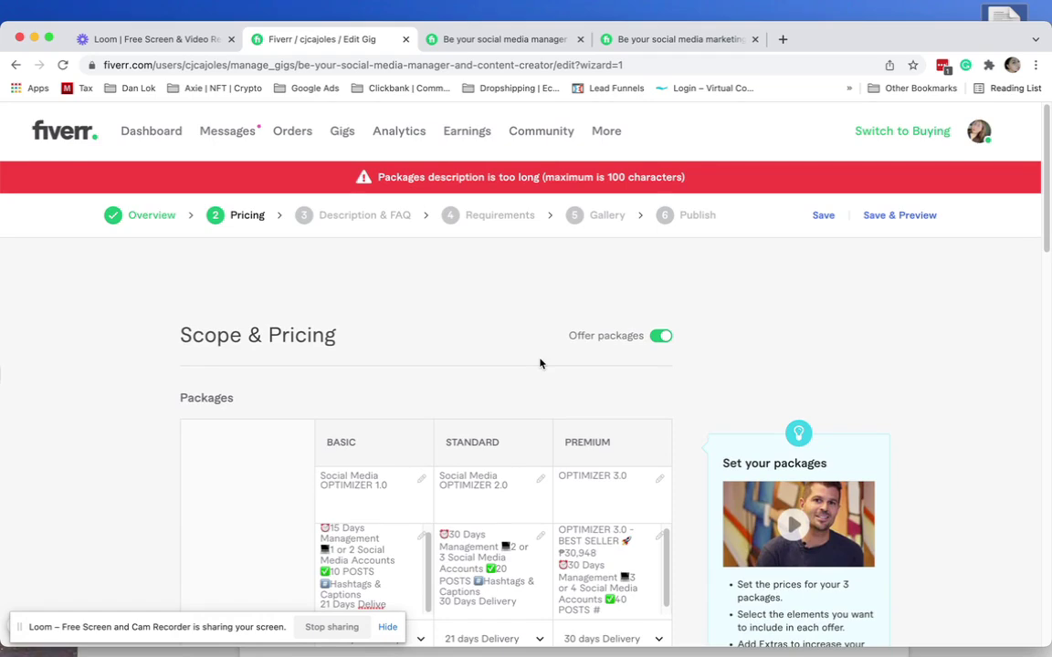
Step: Clear the description text of the Basic, Standard and Premium packages
{"action": "scroll", "coordinate": [540, 363], "scroll_direction": "down", "scroll_amount": 3}
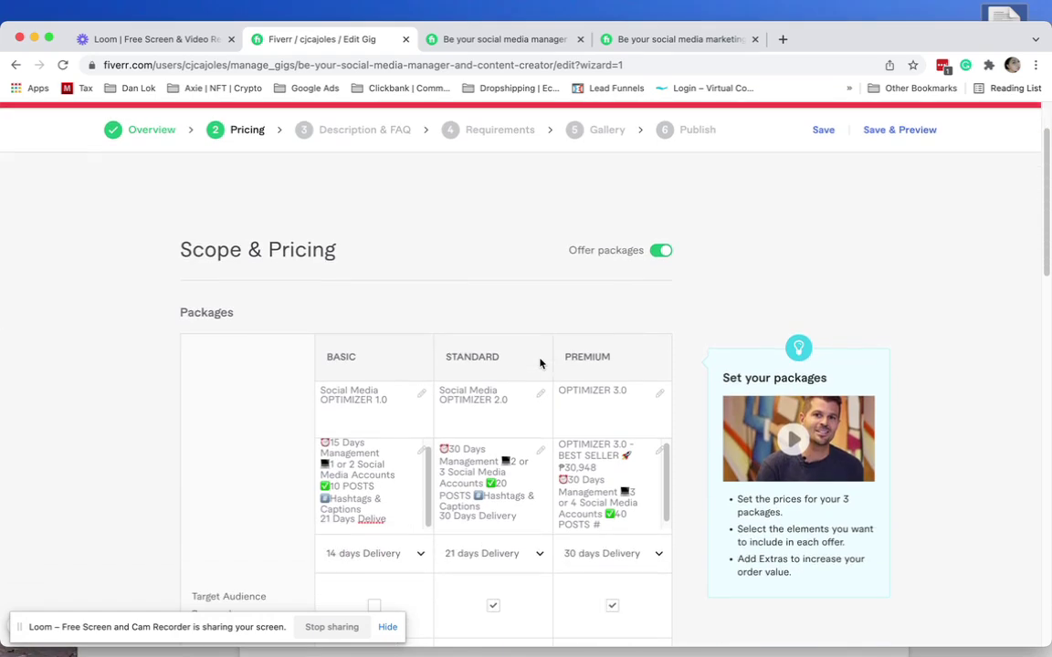
{"action": "scroll", "coordinate": [540, 363], "scroll_direction": "down", "scroll_amount": 10}
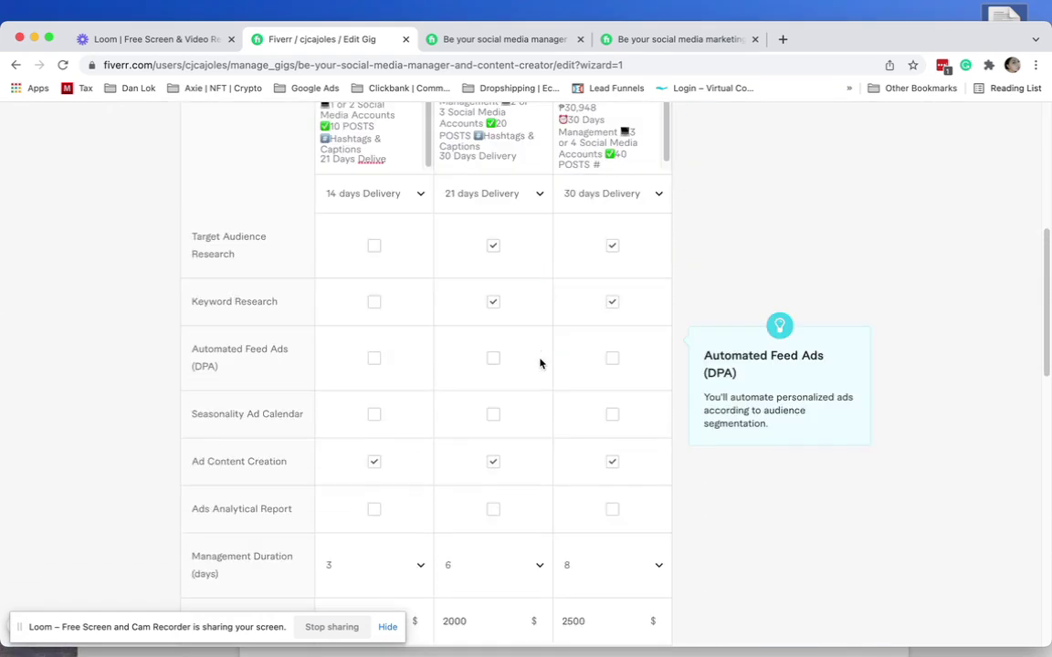
{"action": "scroll", "coordinate": [539, 363], "scroll_direction": "up", "scroll_amount": 10}
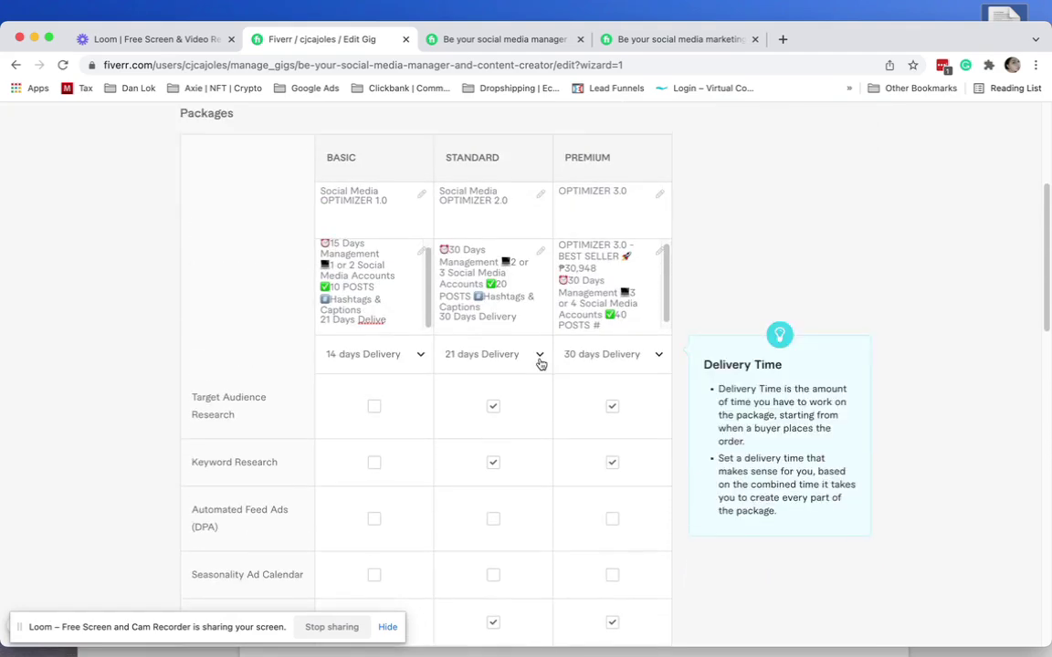
{"action": "scroll", "coordinate": [540, 364], "scroll_direction": "up", "scroll_amount": 3}
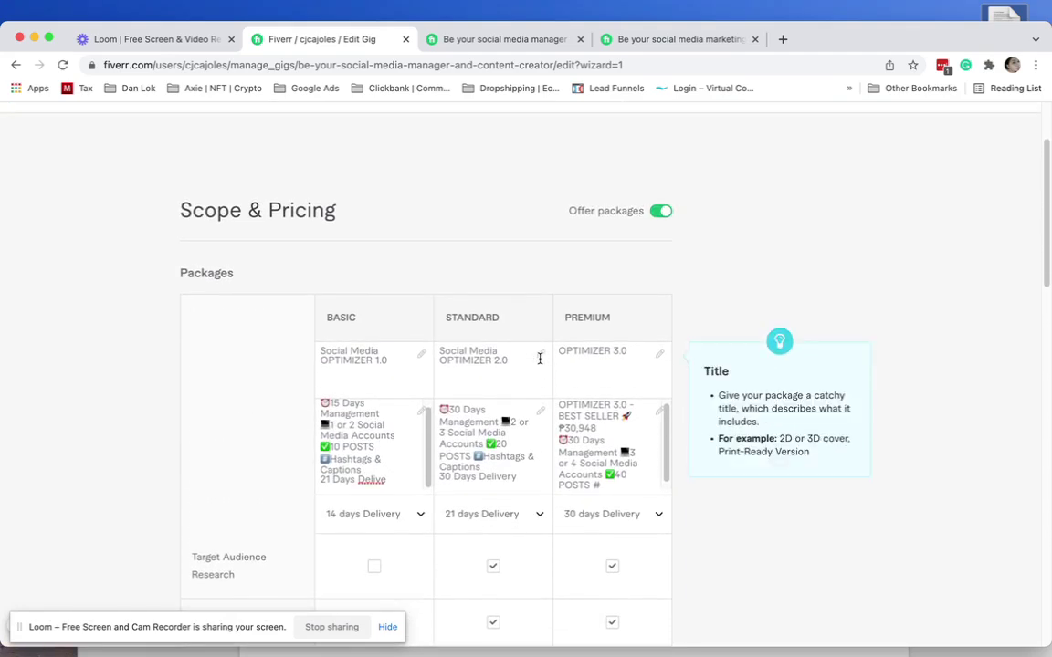
{"action": "scroll", "coordinate": [540, 359], "scroll_direction": "down", "scroll_amount": 2}
{"action": "left_click", "coordinate": [391, 337]}
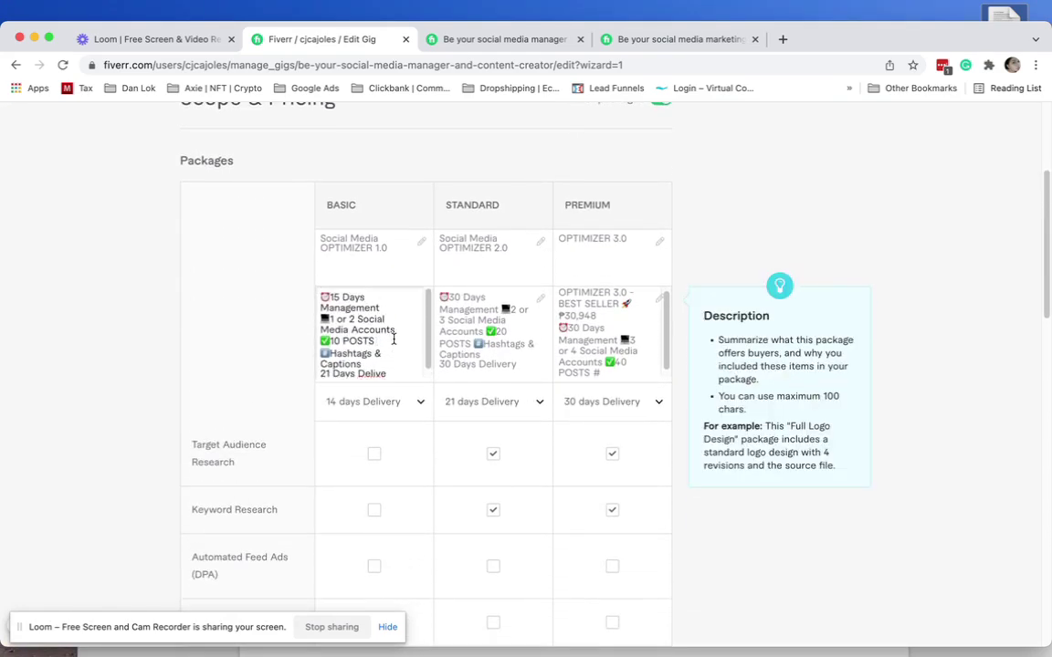
{"action": "scroll", "coordinate": [390, 338], "scroll_direction": "up", "scroll_amount": 1}
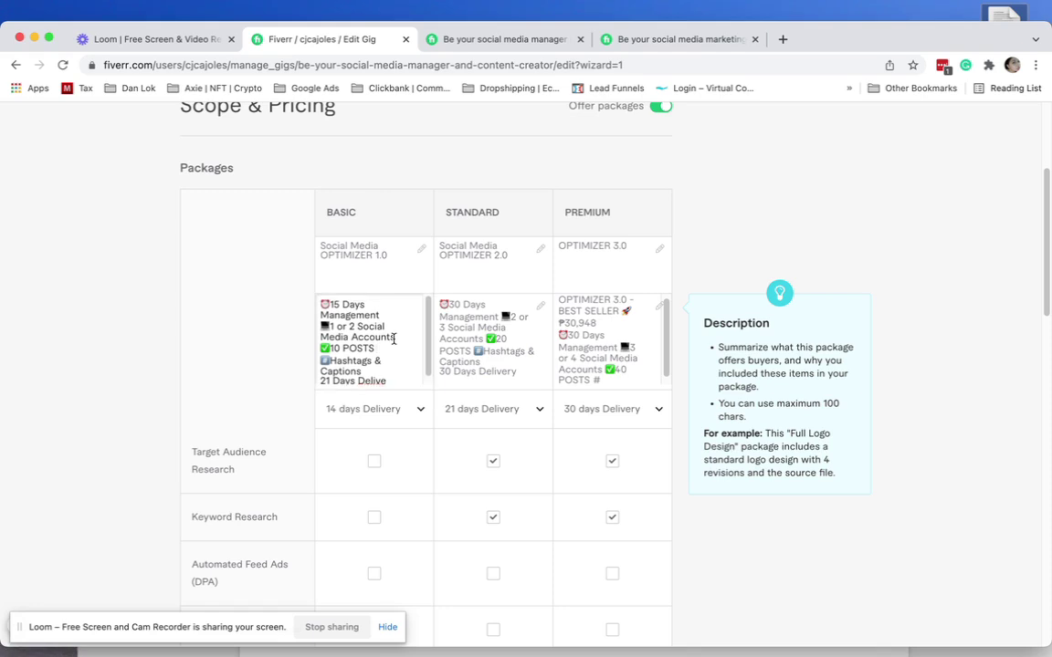
{"action": "key", "text": "super+a"}
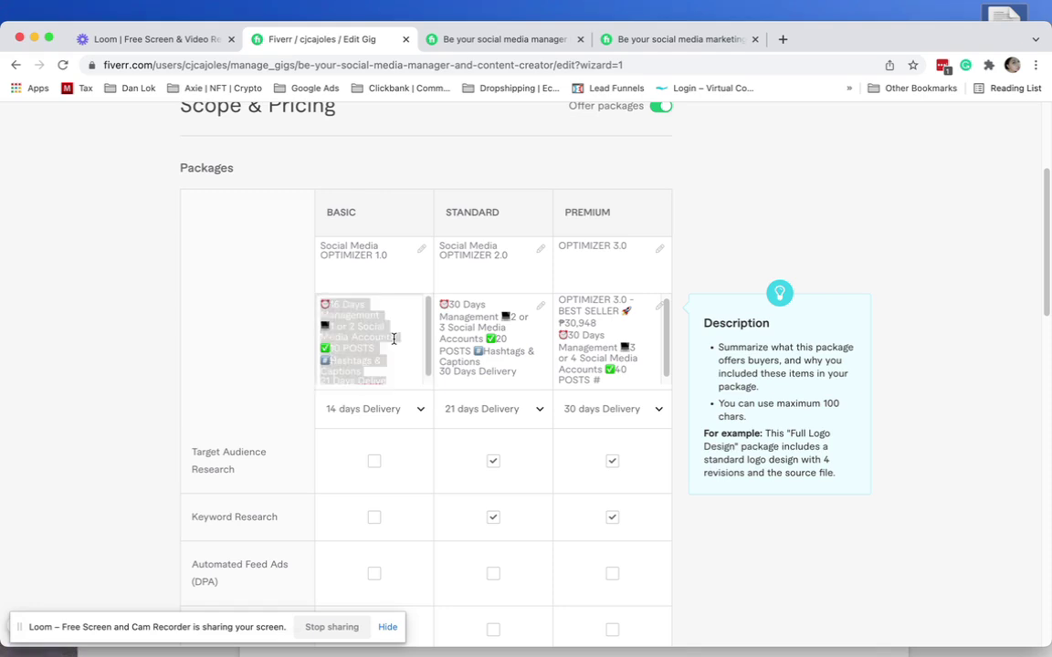
{"action": "key", "text": "BackSpace"}
{"action": "left_click", "coordinate": [482, 350]}
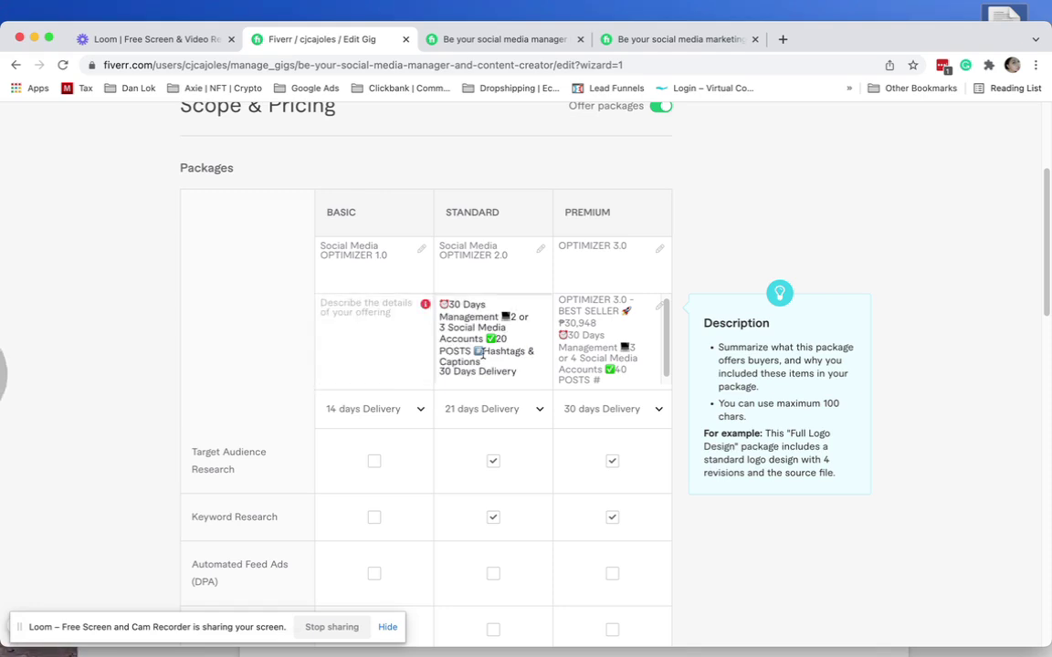
{"action": "key", "text": "super+a"}
{"action": "key", "text": "BackSpace"}
{"action": "left_click", "coordinate": [602, 337]}
{"action": "key", "text": "super+a"}
{"action": "key", "text": "BackSpace"}
Step: Copy "Social Media OPTIMIZER 1.0" from the Word document and paste it as the Basic package description in the Fiverr gig
{"action": "key", "text": "super+Tab"}
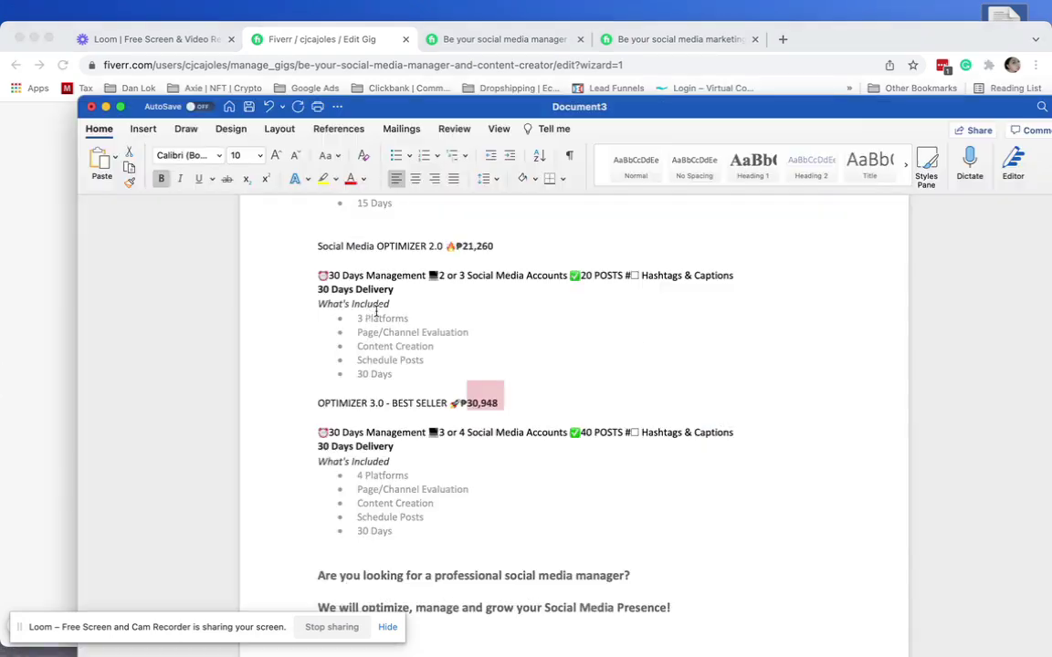
{"action": "scroll", "coordinate": [374, 301], "scroll_direction": "up", "scroll_amount": 10}
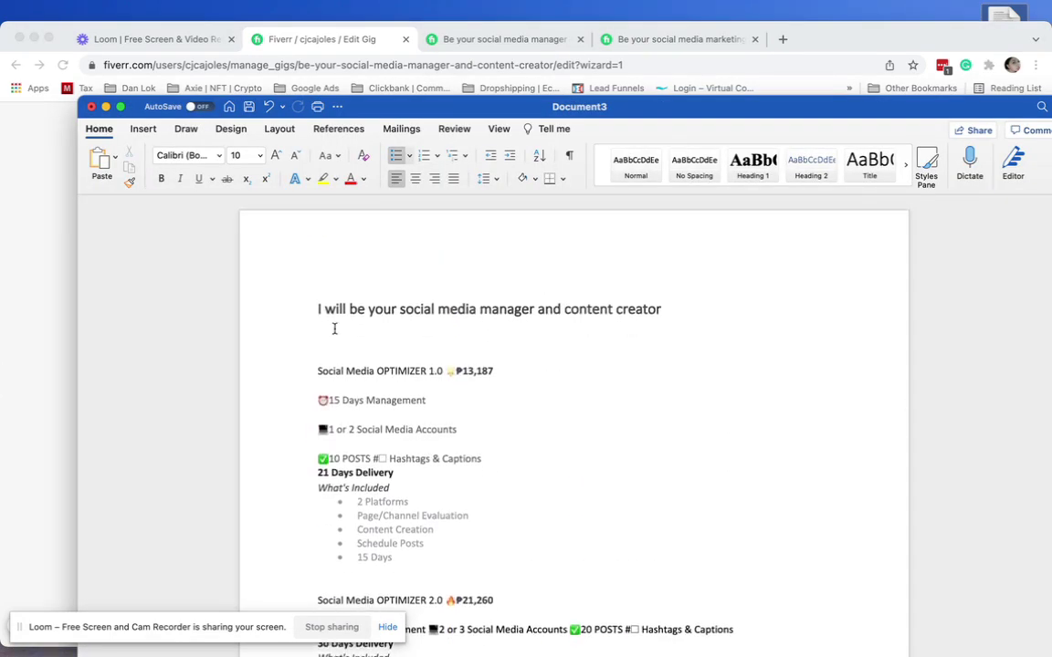
{"action": "left_click_drag", "start_coordinate": [312, 399], "coordinate": [461, 418]}
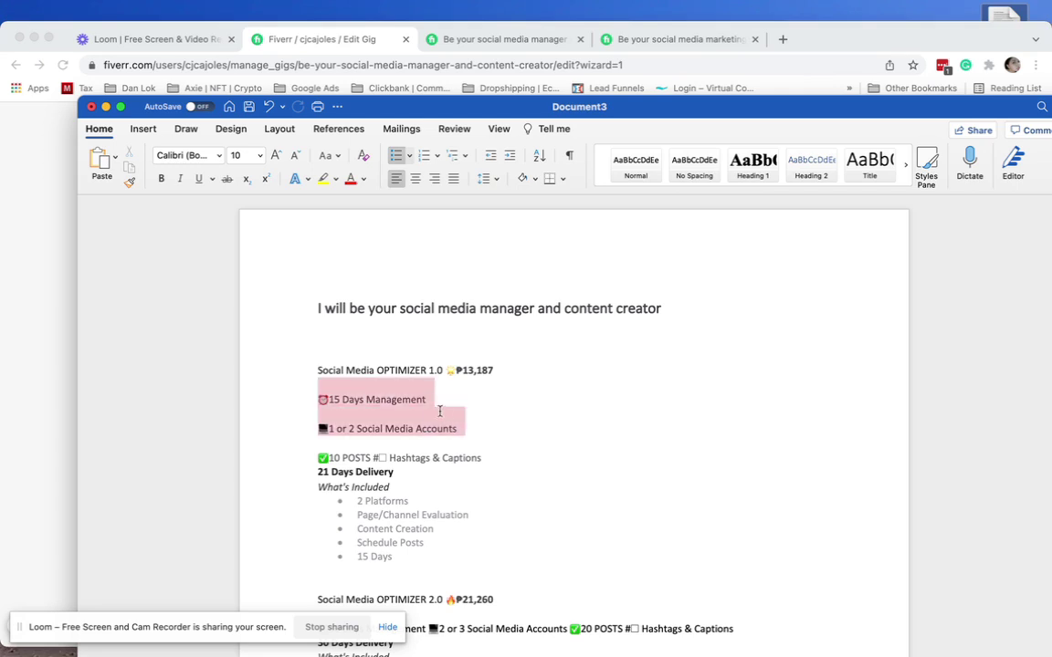
{"action": "mouse_move", "coordinate": [317, 369]}
{"action": "left_mouse_down"}
{"action": "mouse_move", "coordinate": [499, 374]}
{"action": "mouse_move", "coordinate": [320, 371]}
{"action": "left_mouse_up"}
{"action": "key", "text": "super+c"}
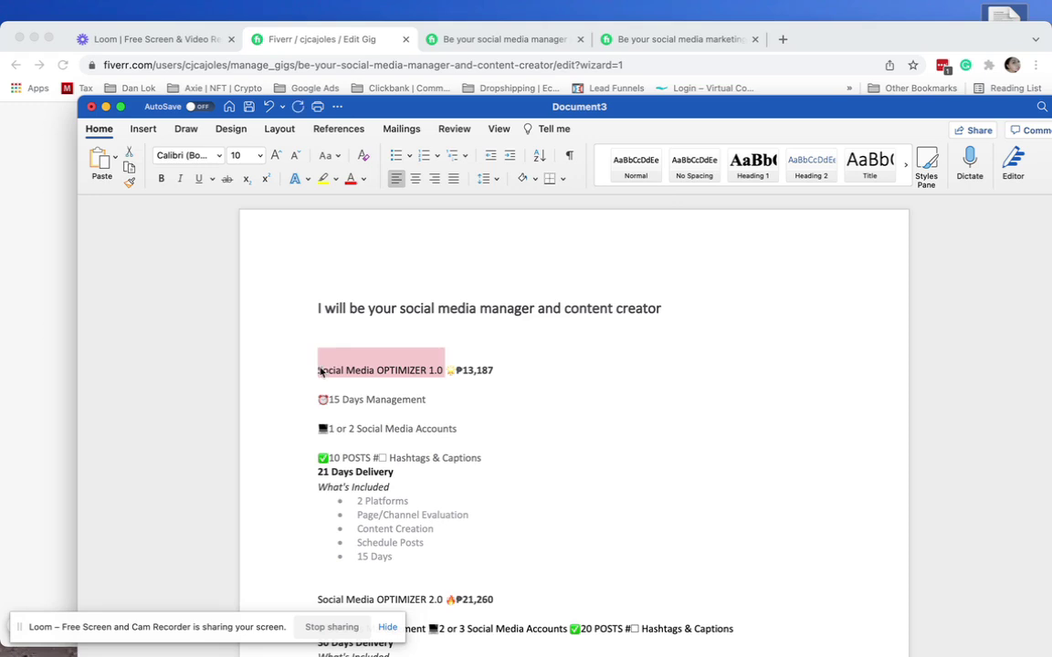
{"action": "left_click", "coordinate": [11, 339]}
{"action": "left_click", "coordinate": [352, 364]}
{"action": "key", "text": "super+v"}
Step: Fill in the package descriptions as "Social Media OPTIMIZER 2.0" for Standard and "Social Media OPTIMIZER 3. 0" for Premium
{"action": "left_click", "coordinate": [490, 317]}
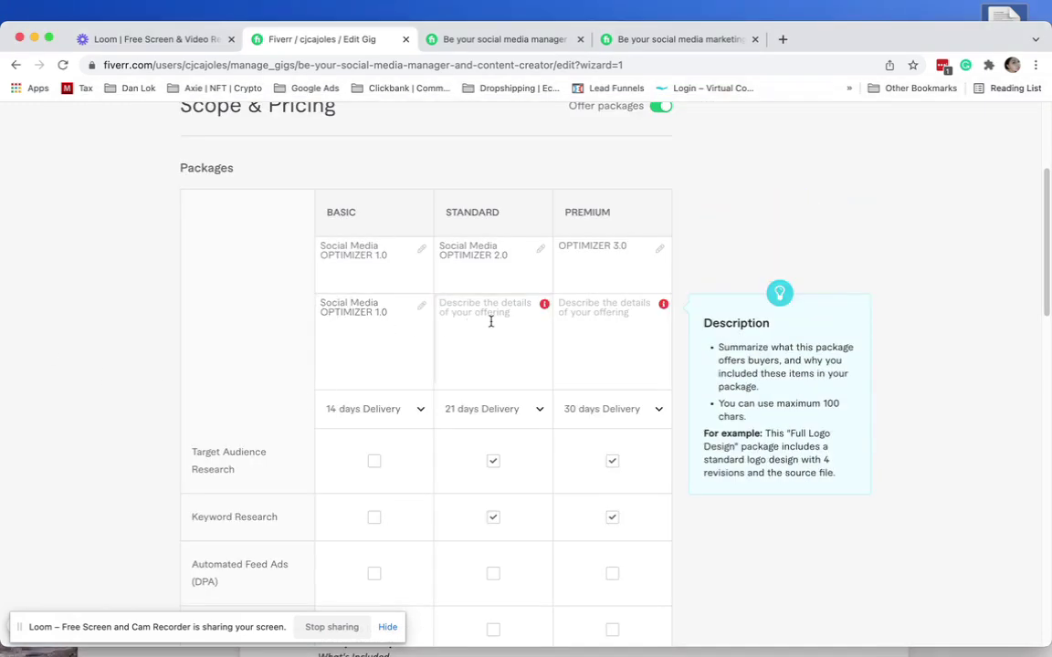
{"action": "key", "text": "super+v"}
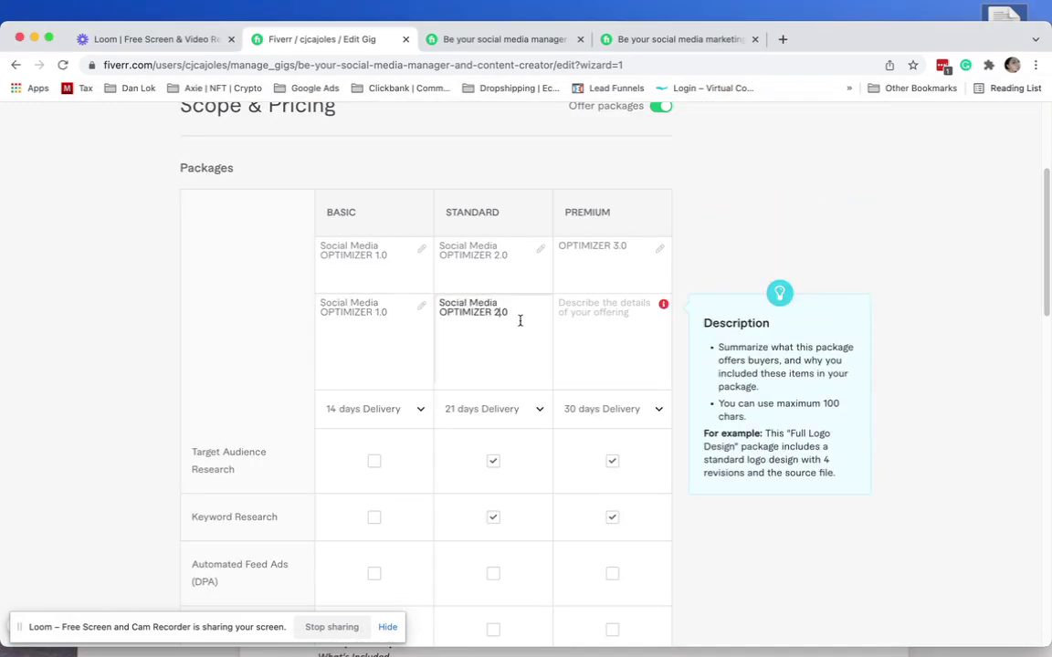
{"action": "left_click", "coordinate": [583, 319]}
{"action": "key", "text": "super+v"}
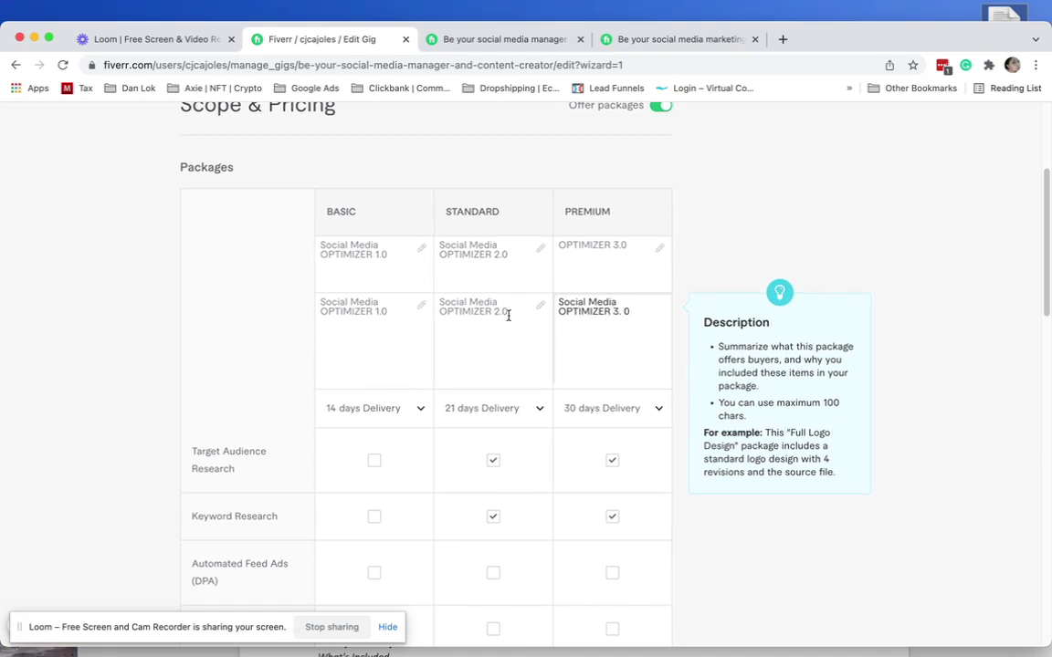
Step: Save the Scope & Pricing page and continue to Description & FAQ
{"action": "left_click", "coordinate": [134, 328]}
{"action": "scroll", "coordinate": [134, 330], "scroll_direction": "down", "scroll_amount": 15}
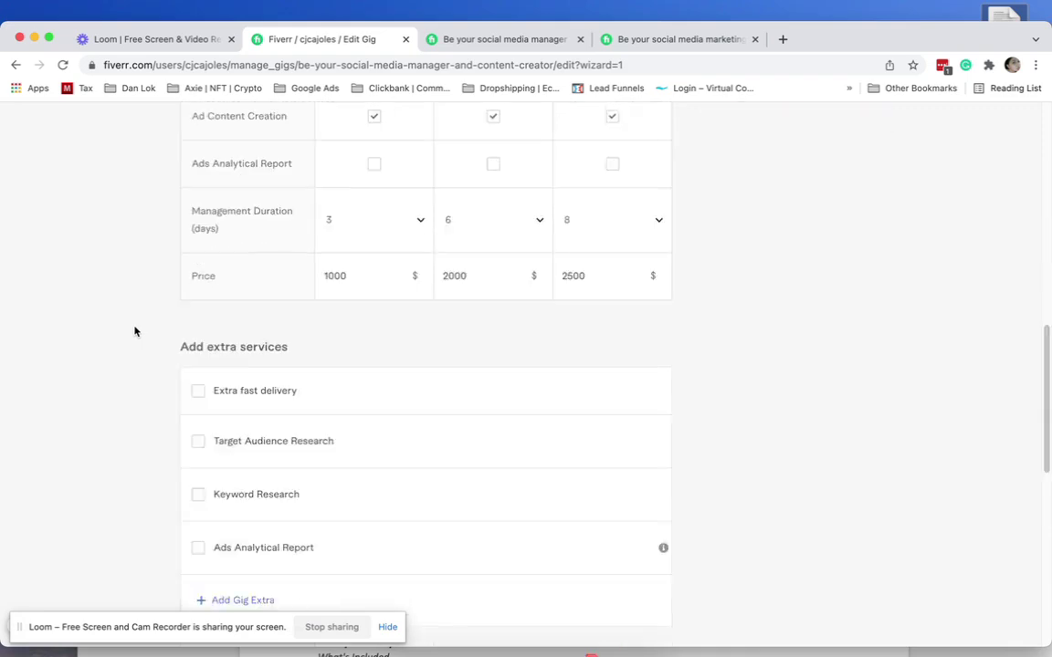
{"action": "left_click", "coordinate": [676, 298]}
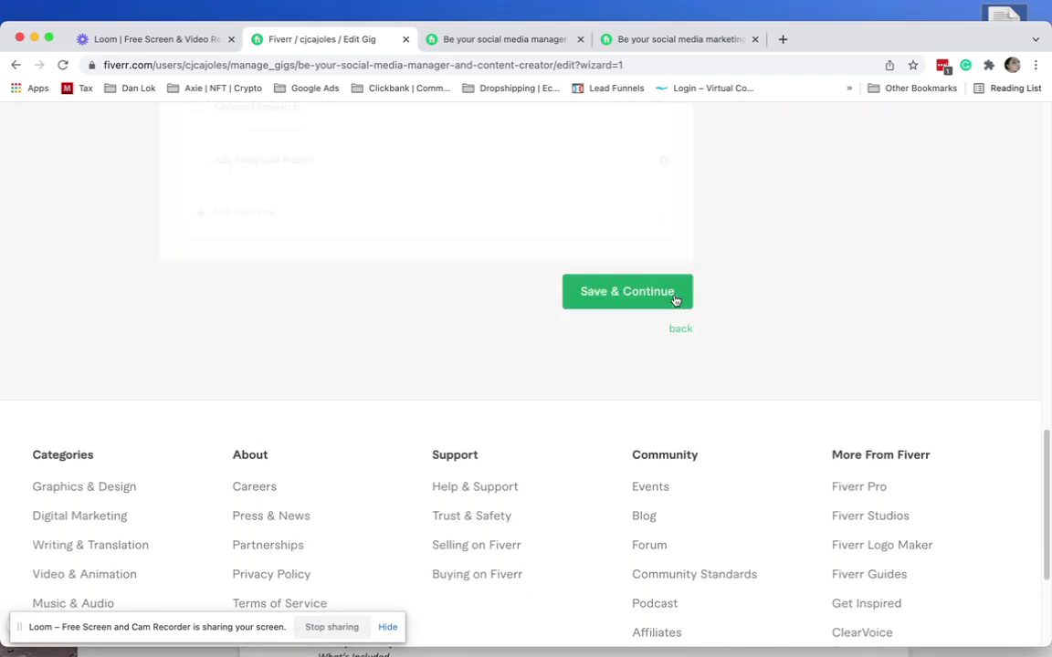
Step: Copy the gig description from the Word document, from "Are you looking for a professional social media manager?" through the closing "PLEASE contact us" line
{"action": "left_click", "coordinate": [317, 406]}
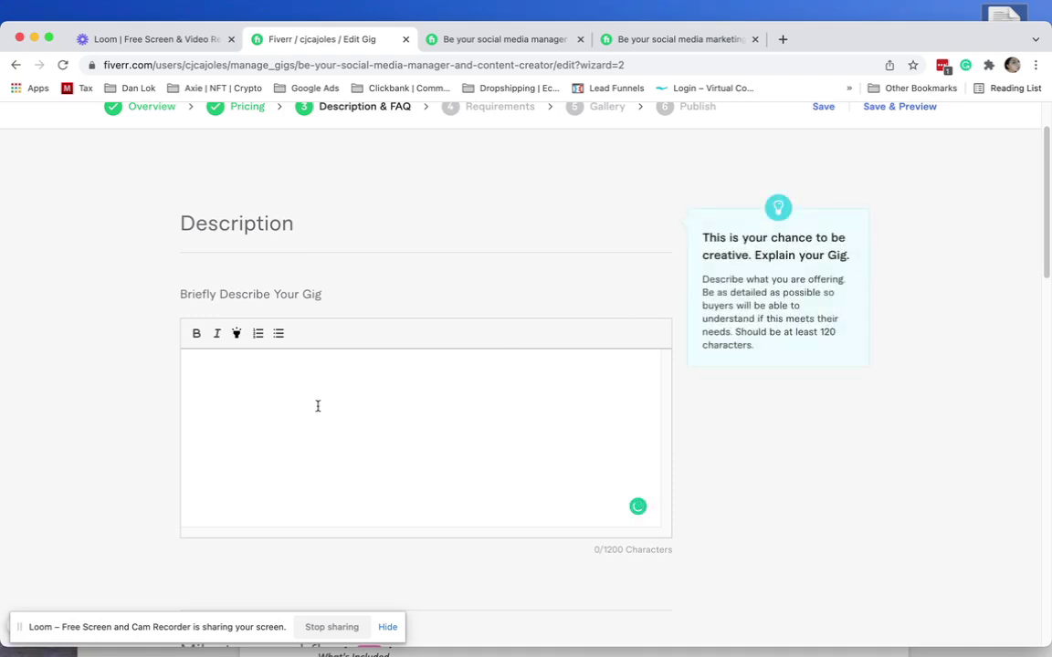
{"action": "key", "text": "super+Tab"}
{"action": "scroll", "coordinate": [534, 469], "scroll_direction": "down", "scroll_amount": 10}
{"action": "scroll", "coordinate": [534, 468], "scroll_direction": "down", "scroll_amount": 3}
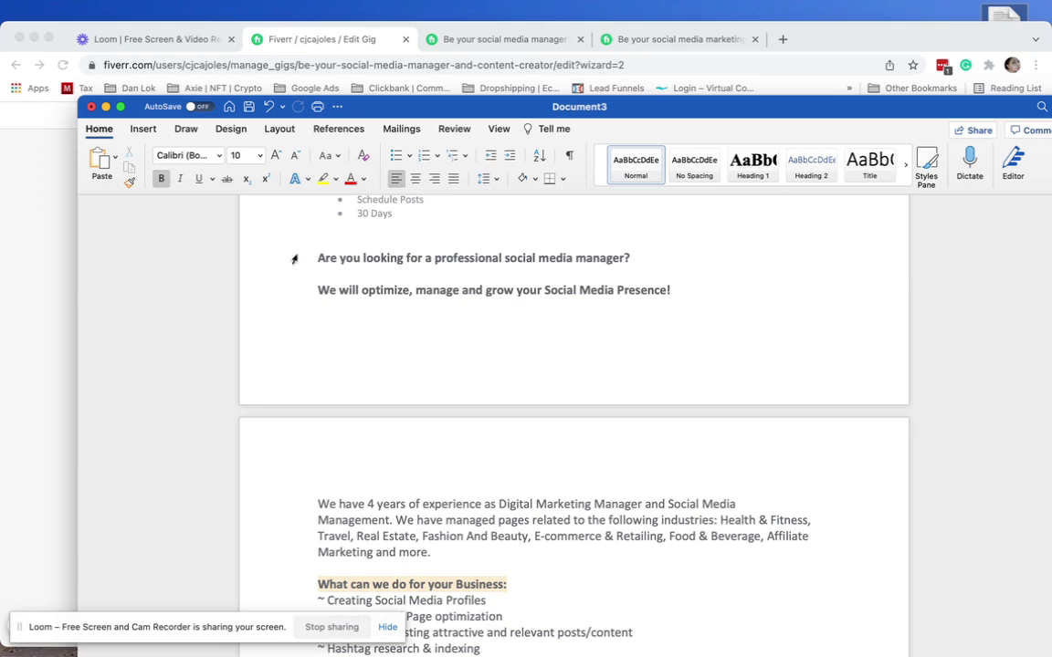
{"action": "left_click_drag", "start_coordinate": [312, 256], "coordinate": [450, 538]}
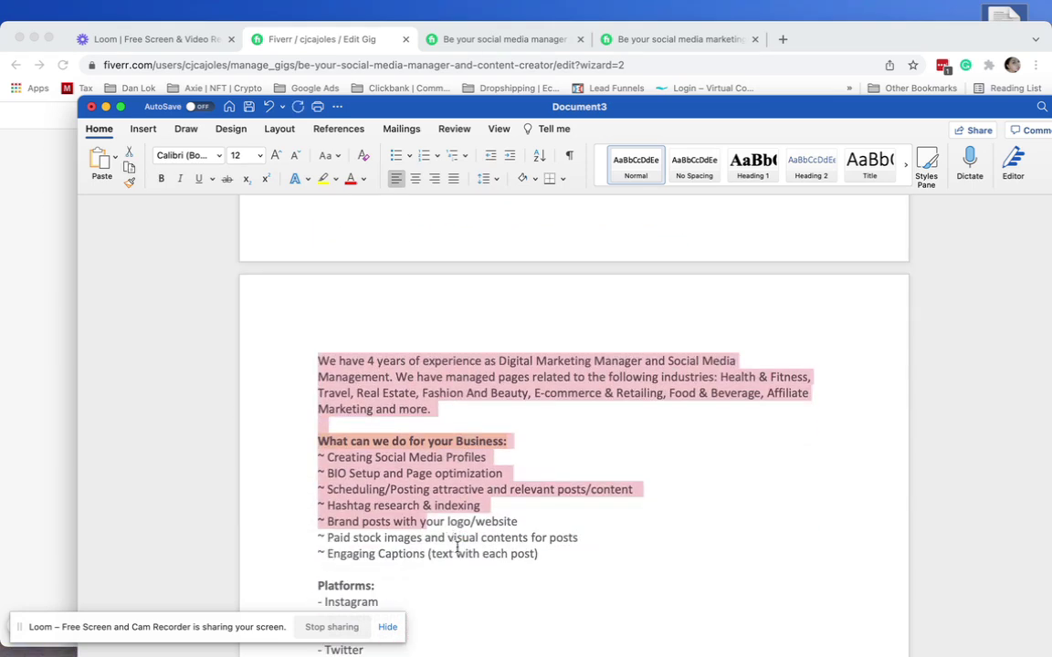
{"action": "left_click", "coordinate": [375, 346]}
{"action": "scroll", "coordinate": [348, 275], "scroll_direction": "up", "scroll_amount": 5}
{"action": "left_click_drag", "start_coordinate": [319, 312], "coordinate": [511, 655]}
{"action": "scroll", "coordinate": [551, 554], "scroll_direction": "down", "scroll_amount": 6}
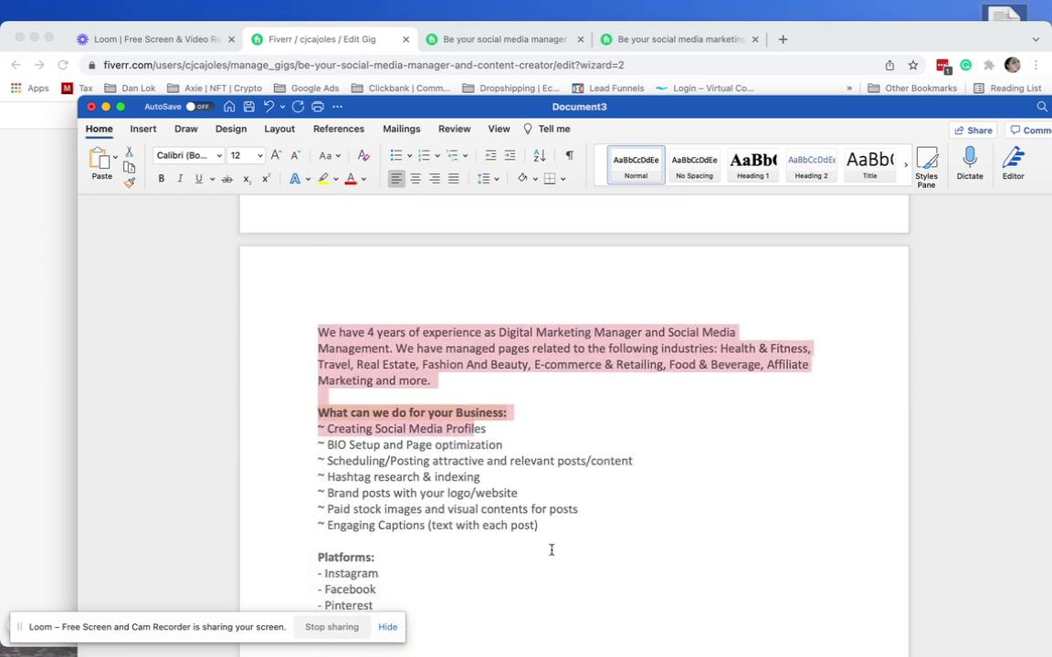
{"action": "key", "text": "shift+Down"}
{"action": "key", "text": "shift+Down"}
{"action": "key", "text": "shift+Down"}
{"action": "key", "text": "shift+Down"}
{"action": "key", "text": "shift+Down"}
{"action": "key", "text": "shift+Down"}
{"action": "key", "text": "shift+Down"}
{"action": "key", "text": "shift+Down"}
{"action": "key", "text": "shift+Down"}
{"action": "key", "text": "shift+Down"}
{"action": "key", "text": "shift+Down"}
{"action": "key", "text": "shift+Down"}
{"action": "key", "text": "shift+Down"}
{"action": "key", "text": "shift+Down"}
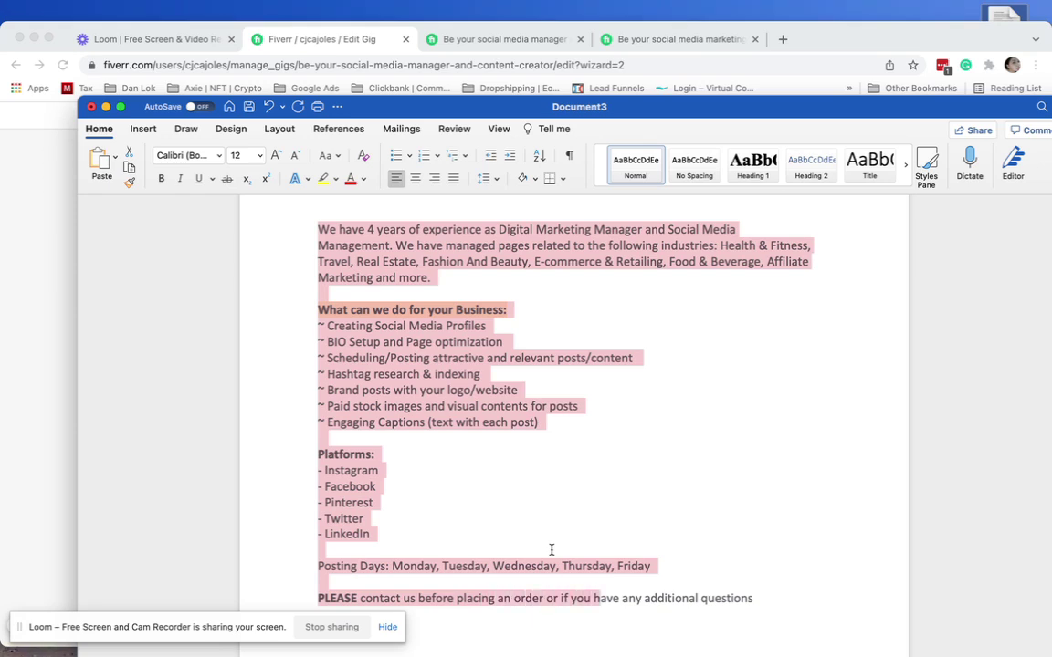
{"action": "key", "text": "shift+Right"}
{"action": "key", "text": "shift+Right"}
{"action": "key", "text": "shift+Right"}
{"action": "key", "text": "shift+Right"}
{"action": "key", "text": "shift+Right"}
{"action": "key", "text": "shift+Right"}
{"action": "key", "text": "shift+Right"}
{"action": "key", "text": "shift+Right"}
{"action": "key", "text": "shift+Right"}
{"action": "key", "text": "shift+Right"}
{"action": "key", "text": "shift+Right"}
{"action": "key", "text": "shift+Right"}
{"action": "key", "text": "shift+Right"}
{"action": "key", "text": "shift+Right"}
{"action": "key", "text": "shift+Right"}
{"action": "key", "text": "shift+Right"}
{"action": "key", "text": "shift+Right"}
{"action": "key", "text": "shift+Right"}
{"action": "key", "text": "shift+Right"}
{"action": "key", "text": "shift+Right"}
{"action": "key", "text": "shift+Right"}
{"action": "key", "text": "shift+Right"}
{"action": "key", "text": "super+c"}
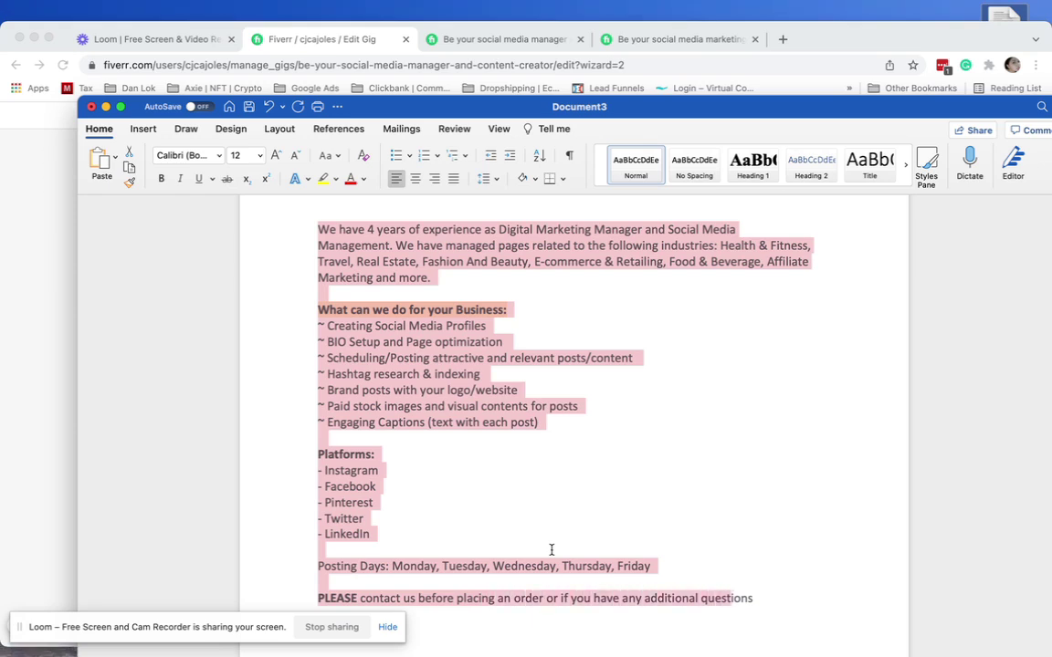
Step: Paste the copied text into the gig's description field on Fiverr and check its opening lines
{"action": "left_click", "coordinate": [21, 410]}
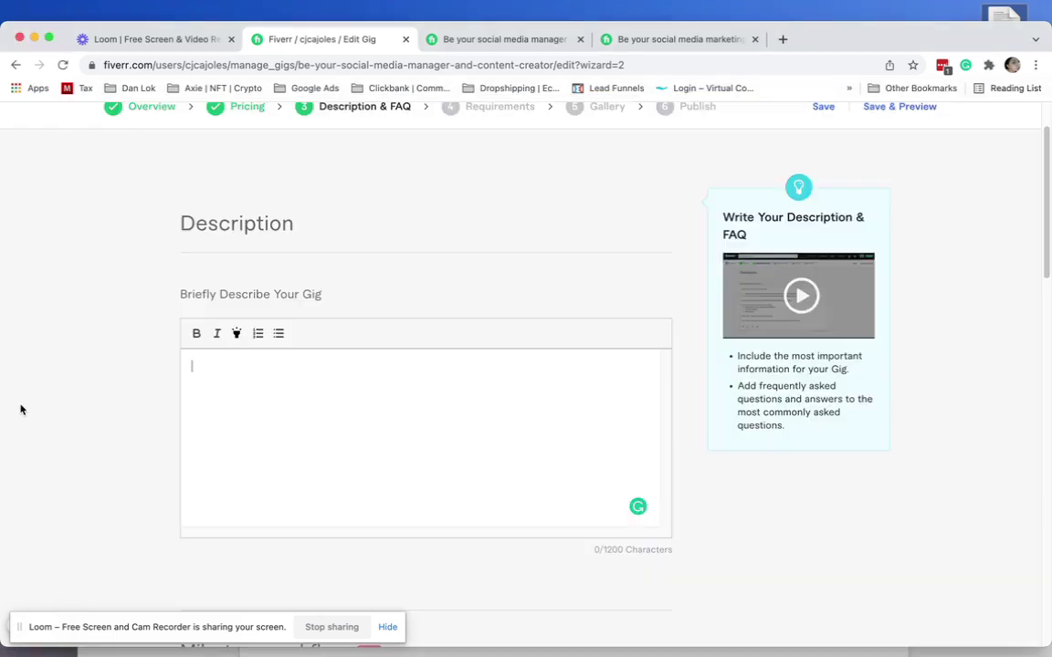
{"action": "left_click", "coordinate": [254, 378]}
{"action": "key", "text": "super+v"}
{"action": "scroll", "coordinate": [270, 409], "scroll_direction": "up", "scroll_amount": 10}
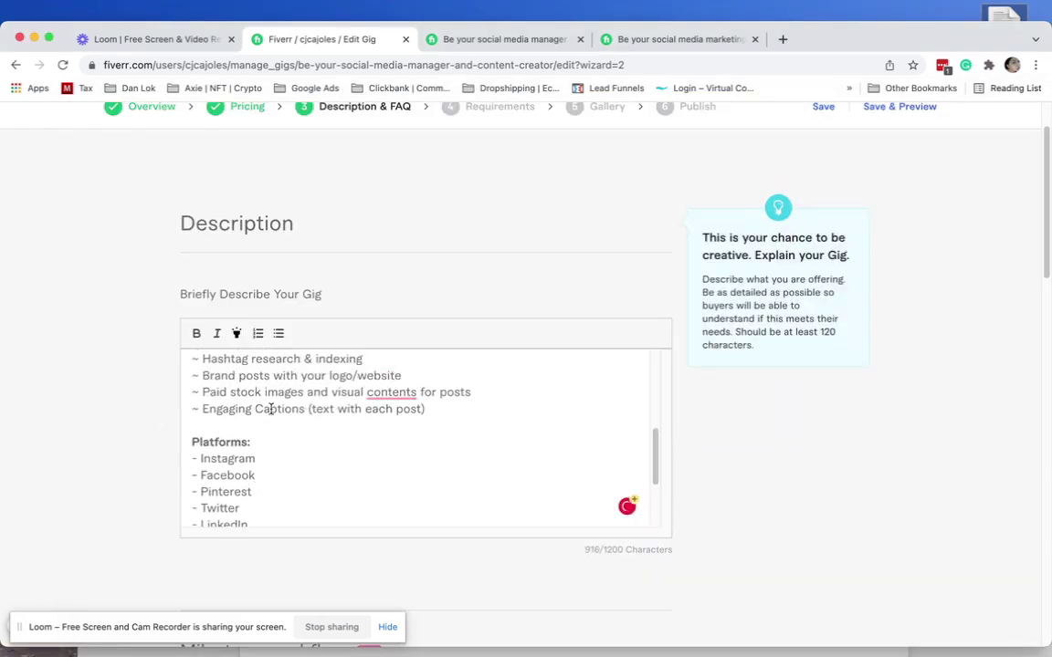
{"action": "scroll", "coordinate": [270, 408], "scroll_direction": "up", "scroll_amount": 3}
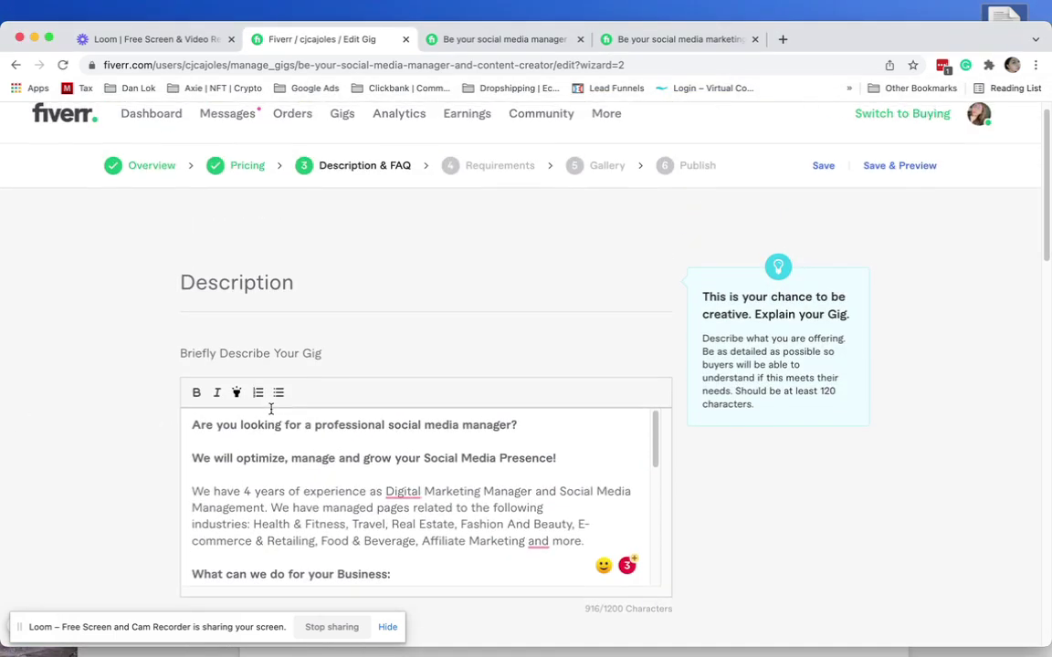
Step: Format the seven service lines under "What can we do for your Business:" in the gig description as a bulleted list
{"action": "scroll", "coordinate": [389, 462], "scroll_direction": "down", "scroll_amount": 2}
{"action": "scroll", "coordinate": [389, 462], "scroll_direction": "down", "scroll_amount": 3}
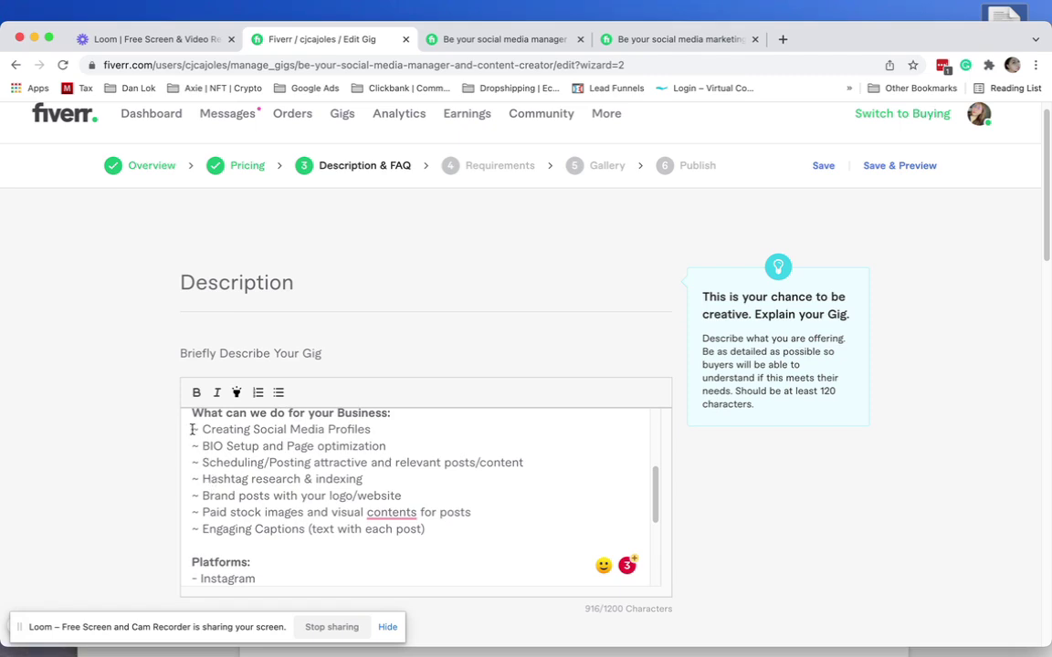
{"action": "left_click_drag", "start_coordinate": [203, 420], "coordinate": [491, 535]}
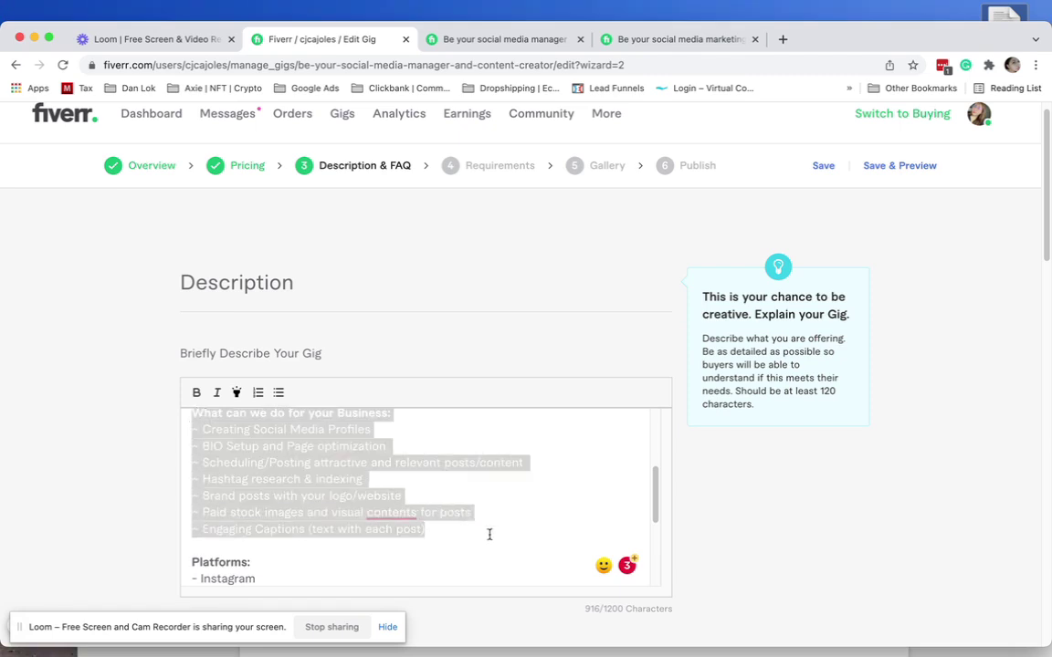
{"action": "left_click", "coordinate": [169, 437]}
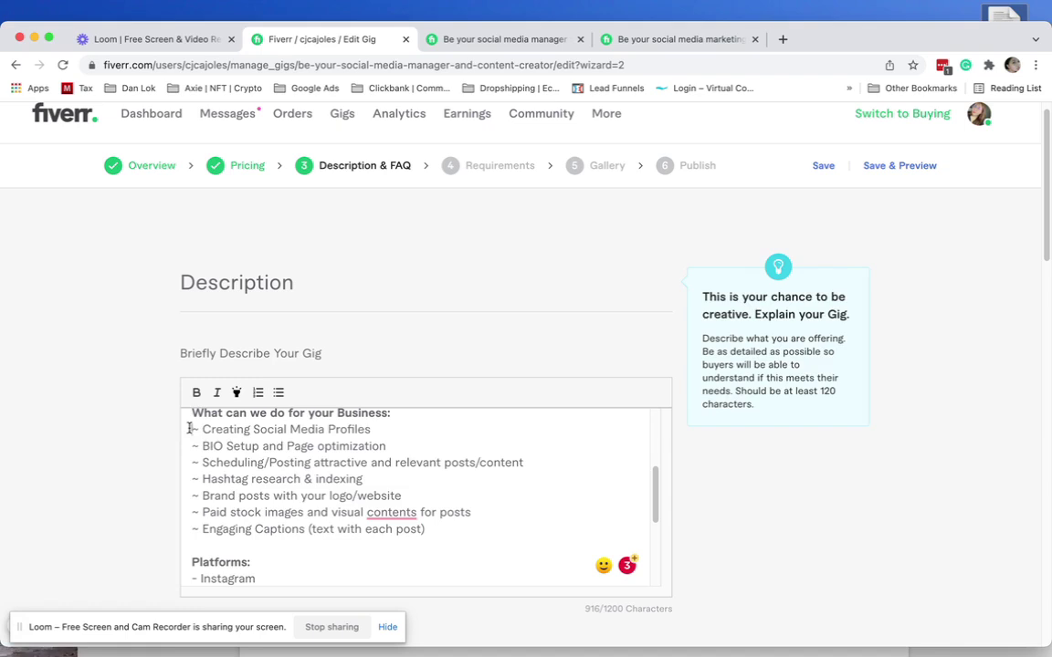
{"action": "left_click_drag", "start_coordinate": [192, 429], "coordinate": [467, 528]}
{"action": "left_click", "coordinate": [278, 394]}
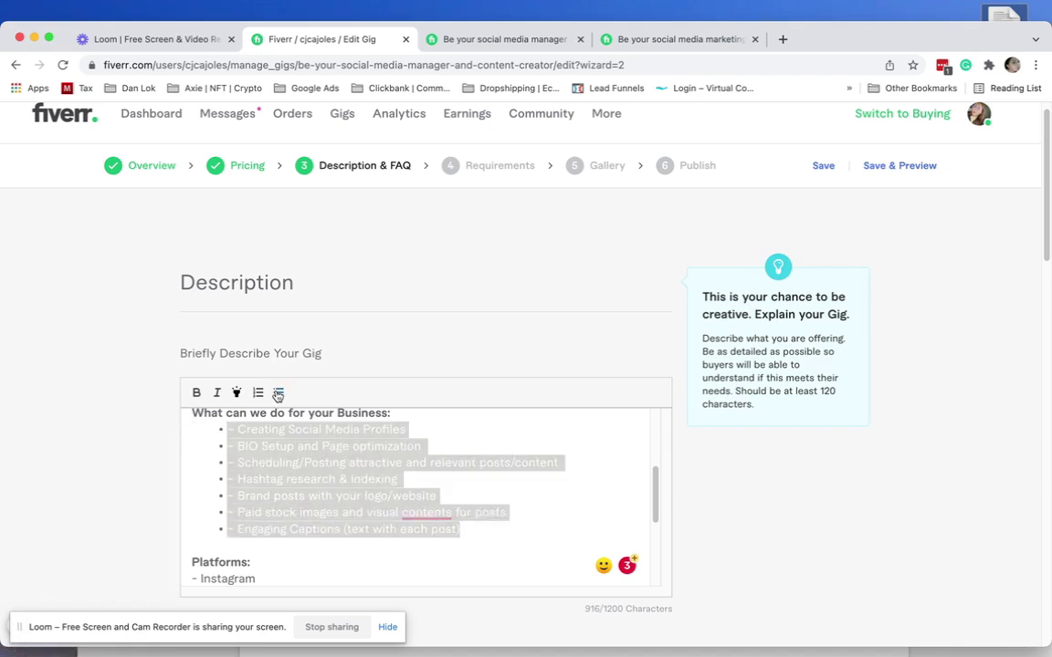
Step: Remove the leading tilde and space from all seven bullets, from "Creating Social Media Profiles" to "Engaging Captions (text with each post)"
{"action": "left_click", "coordinate": [239, 429]}
{"action": "key", "text": "BackSpace"}
{"action": "key", "text": "BackSpace"}
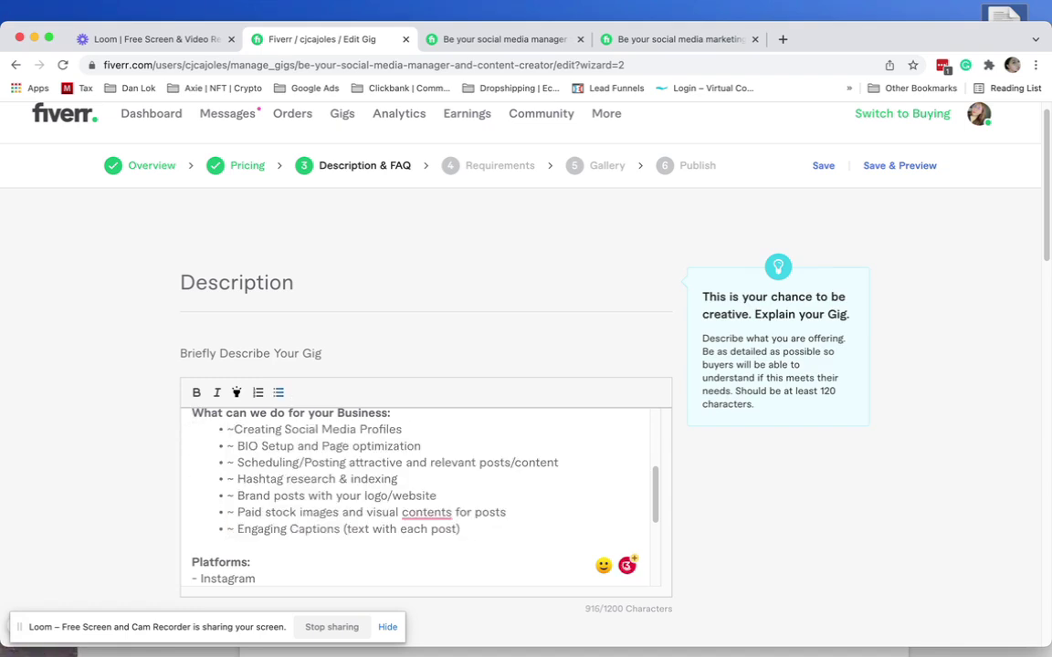
{"action": "left_click", "coordinate": [226, 414]}
{"action": "key", "text": "BackSpace"}
{"action": "key", "text": "BackSpace"}
{"action": "left_click", "coordinate": [227, 464]}
{"action": "key", "text": "BackSpace"}
{"action": "key", "text": "BackSpace"}
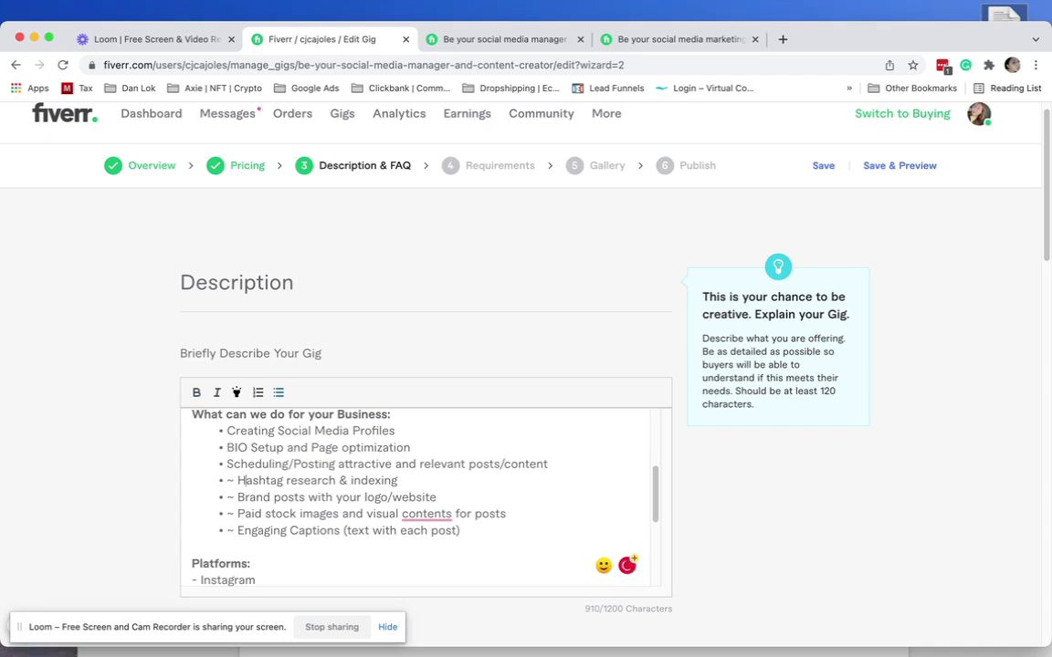
{"action": "key", "text": "BackSpace"}
{"action": "key", "text": "BackSpace"}
{"action": "key", "text": "BackSpace"}
{"action": "key", "text": "BackSpace"}
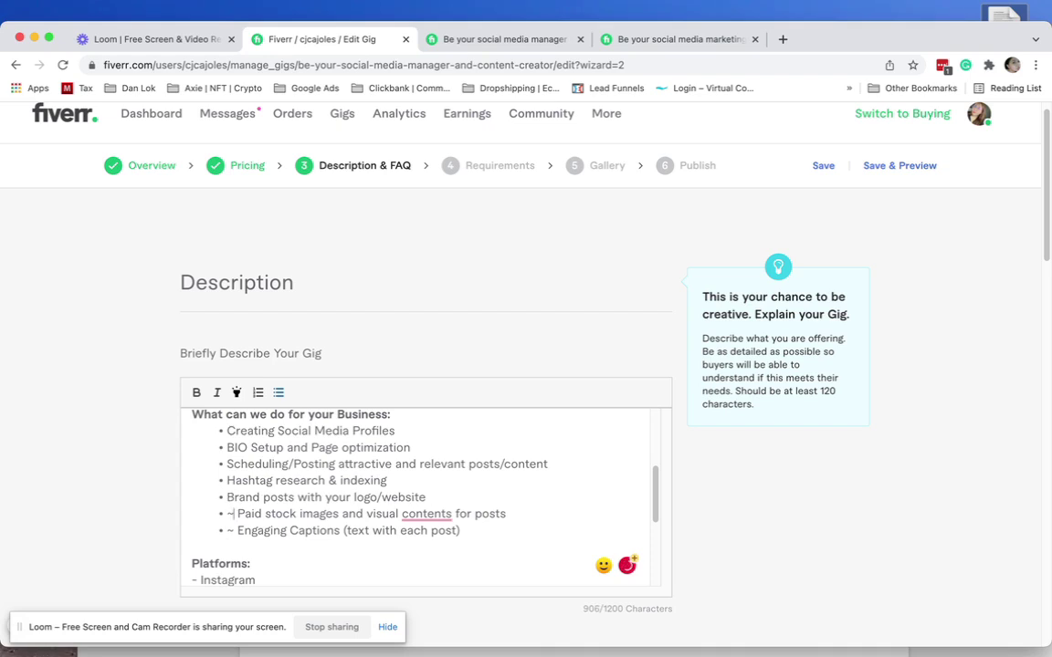
{"action": "key", "text": "BackSpace"}
{"action": "key", "text": "BackSpace"}
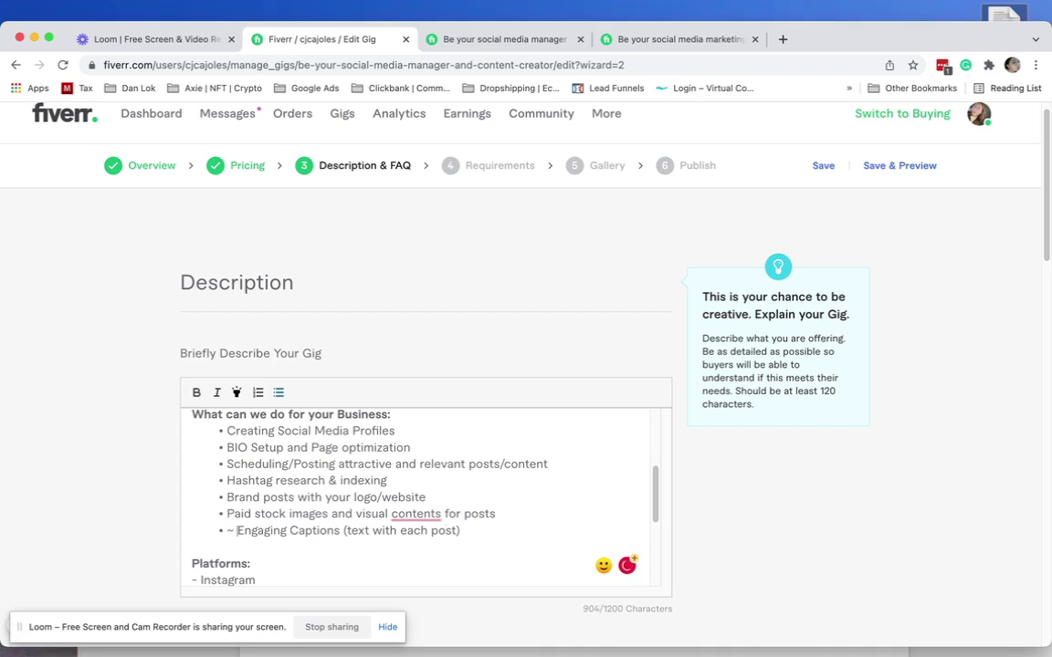
{"action": "key", "text": "BackSpace"}
{"action": "key", "text": "BackSpace"}
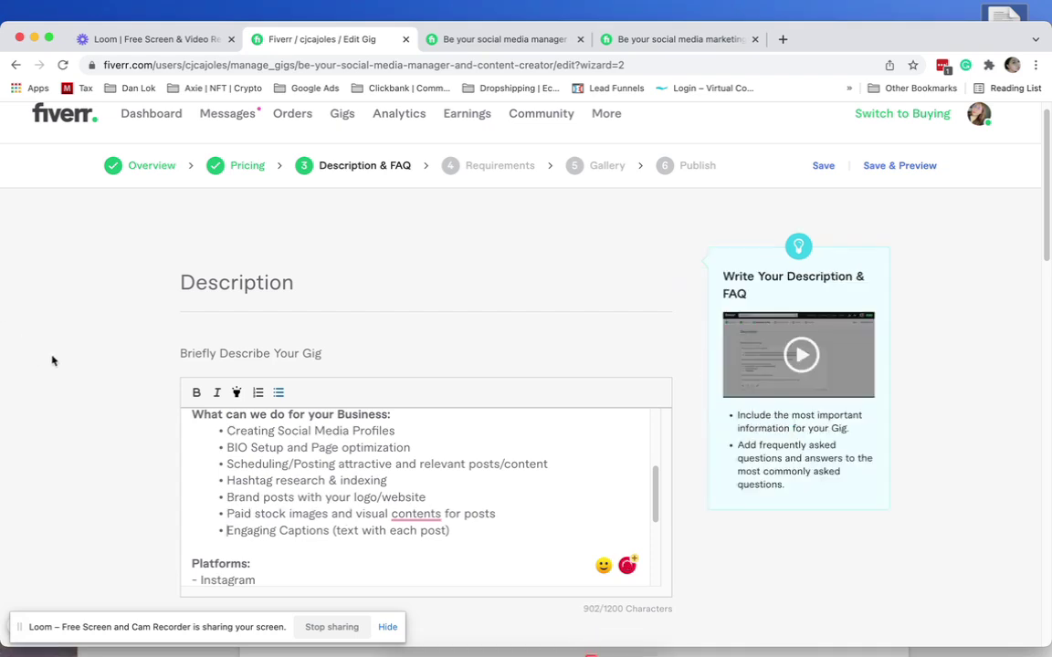
Step: Examine the FAQ section of the reference gig "Be your social media manager", including the answer to "How does Fiverr® work?"
{"action": "scroll", "coordinate": [81, 390], "scroll_direction": "down", "scroll_amount": 1}
{"action": "scroll", "coordinate": [82, 391], "scroll_direction": "down", "scroll_amount": 10}
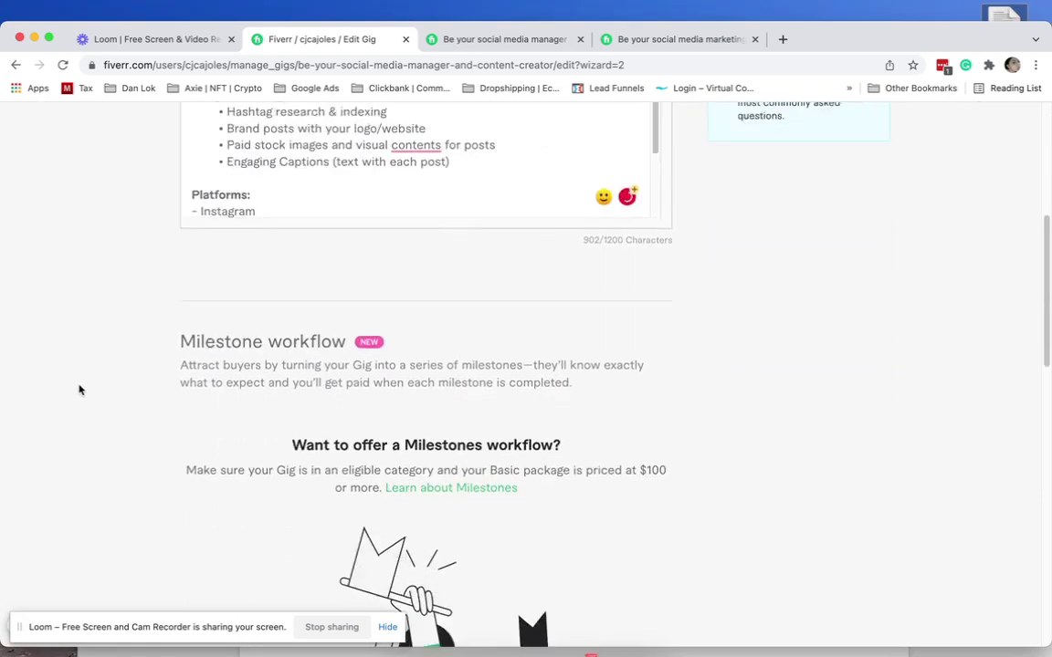
{"action": "scroll", "coordinate": [79, 390], "scroll_direction": "down", "scroll_amount": 10}
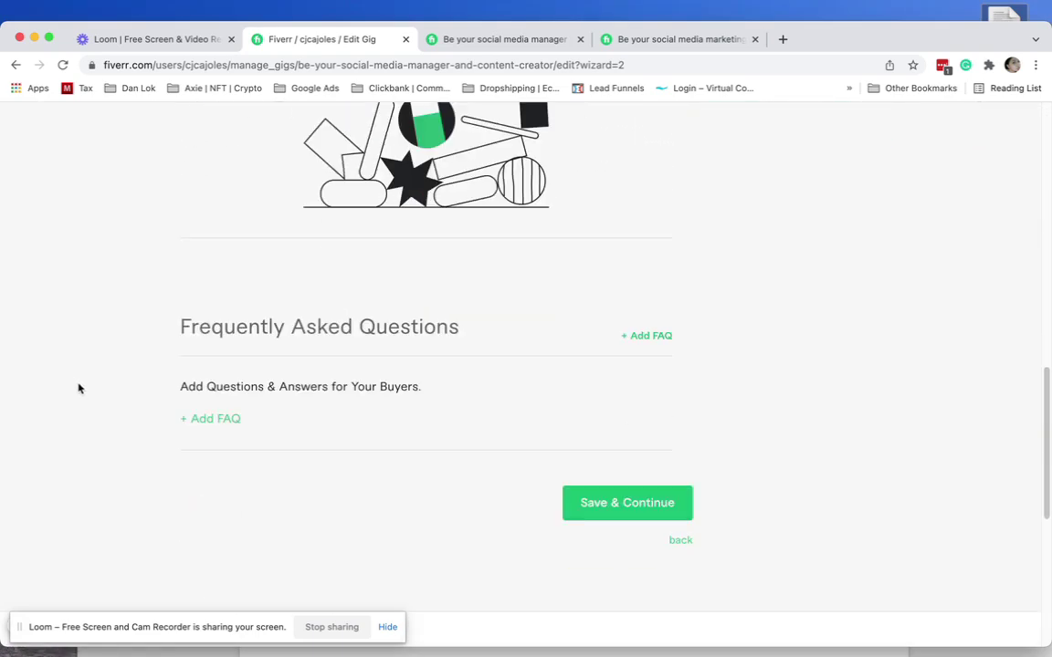
{"action": "left_click", "coordinate": [523, 46]}
{"action": "scroll", "coordinate": [254, 415], "scroll_direction": "down", "scroll_amount": 15}
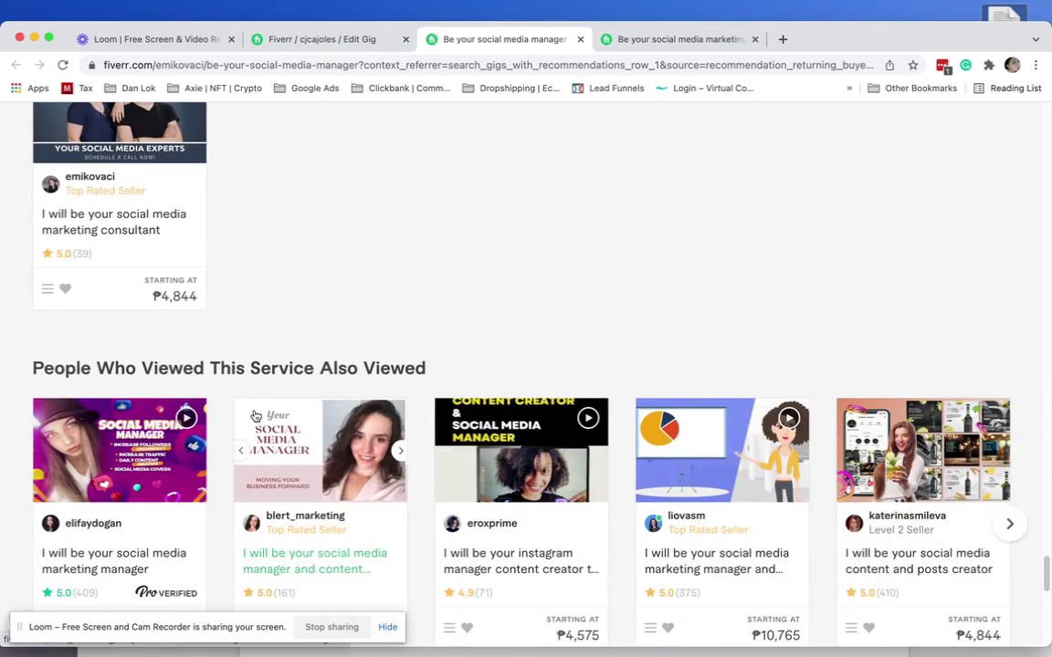
{"action": "scroll", "coordinate": [253, 416], "scroll_direction": "down", "scroll_amount": 10}
{"action": "scroll", "coordinate": [255, 415], "scroll_direction": "up", "scroll_amount": 15}
{"action": "scroll", "coordinate": [254, 415], "scroll_direction": "up", "scroll_amount": 15}
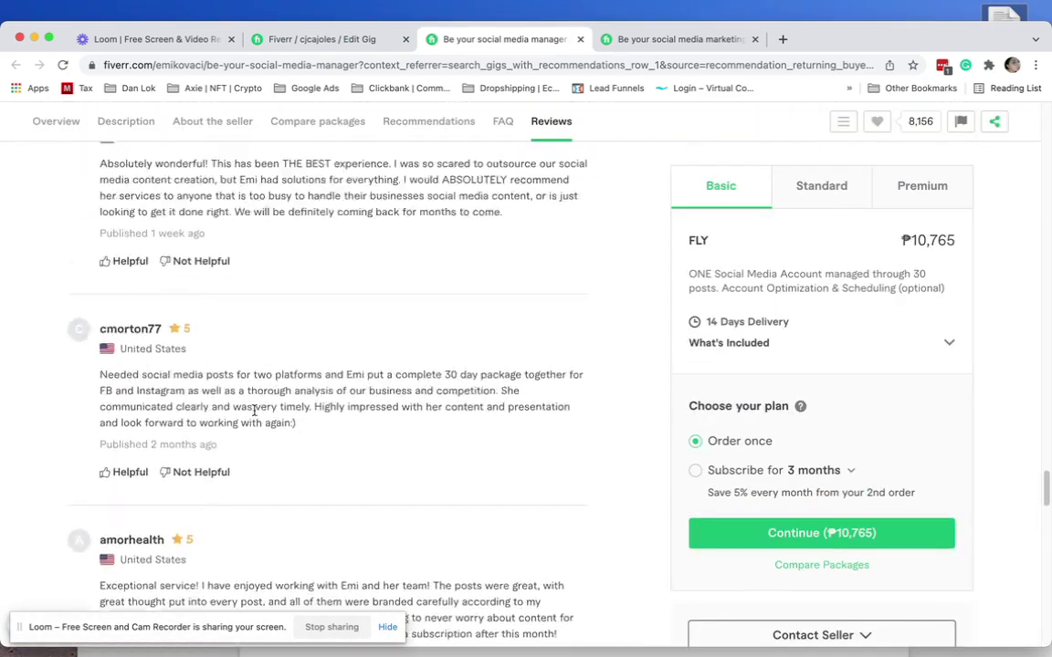
{"action": "scroll", "coordinate": [255, 415], "scroll_direction": "up", "scroll_amount": 5}
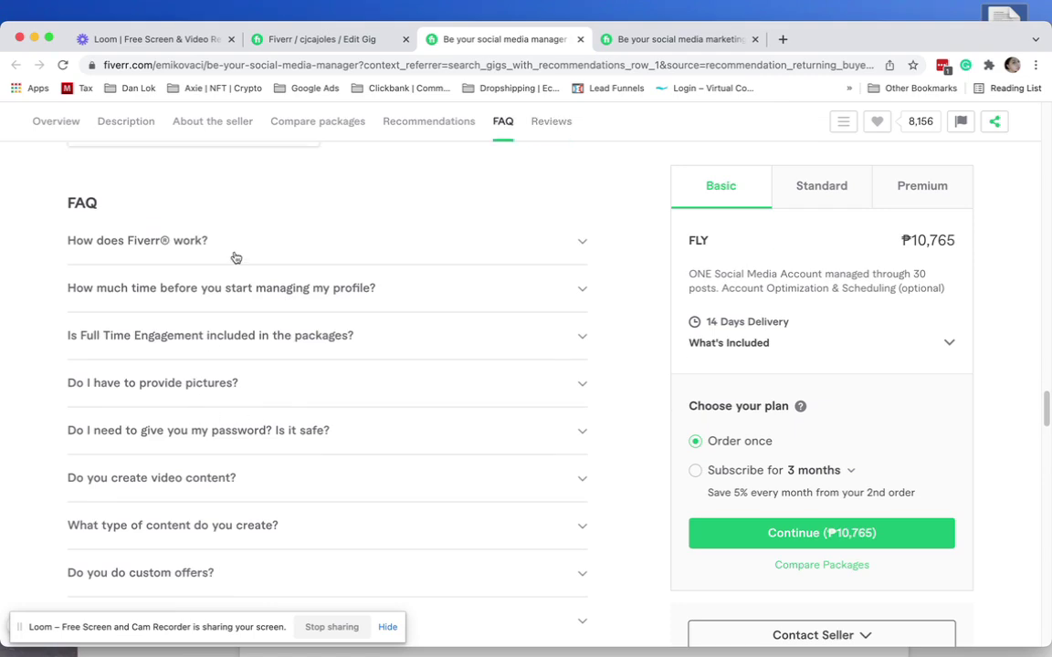
{"action": "left_click", "coordinate": [236, 258]}
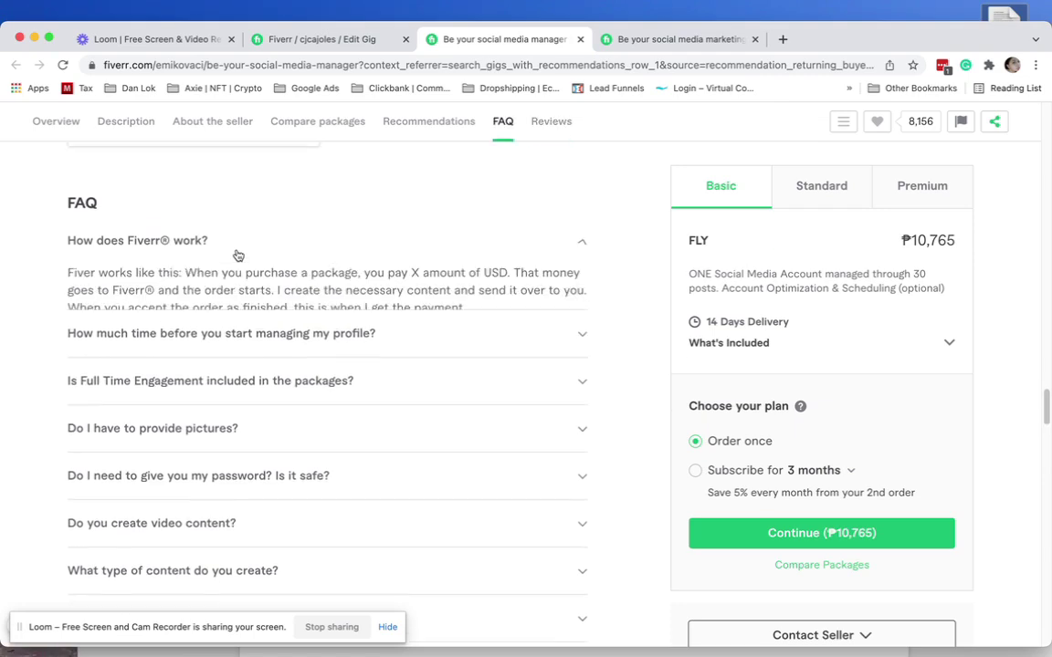
Step: Copy the question "Once the order is placed, which is the next step?" from the FAQ of the social media marketing manager gig
{"action": "key", "text": "ctrl+Tab"}
{"action": "scroll", "coordinate": [286, 367], "scroll_direction": "down", "scroll_amount": 10}
{"action": "scroll", "coordinate": [287, 368], "scroll_direction": "up", "scroll_amount": 10}
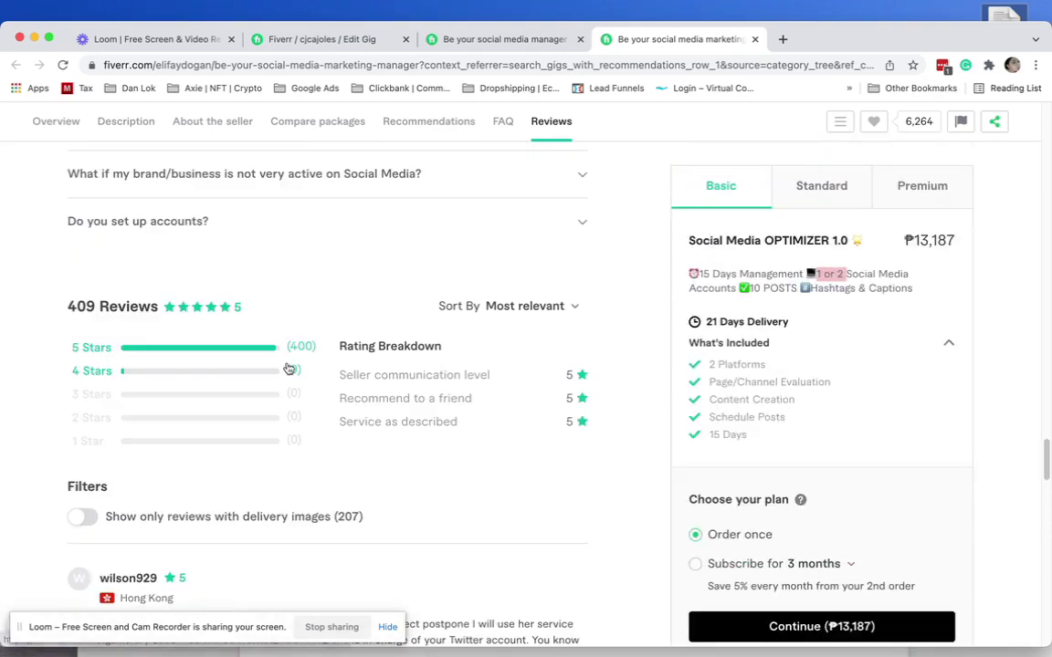
{"action": "scroll", "coordinate": [288, 368], "scroll_direction": "up", "scroll_amount": 1}
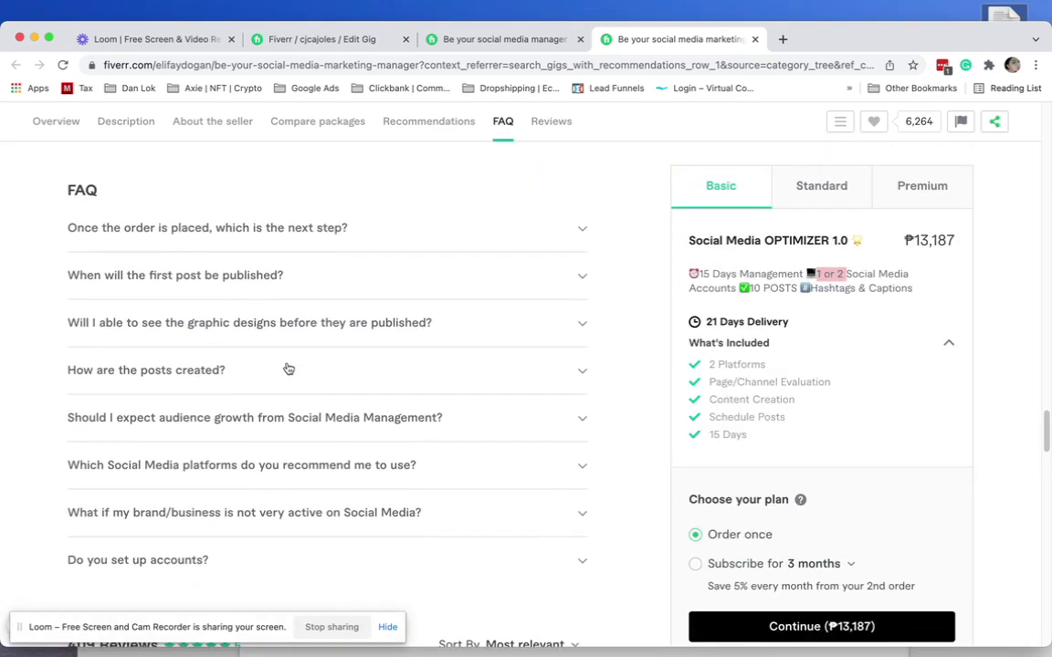
{"action": "left_click", "coordinate": [317, 231]}
{"action": "left_click_drag", "start_coordinate": [71, 237], "coordinate": [356, 233]}
{"action": "key", "text": "super+c"}
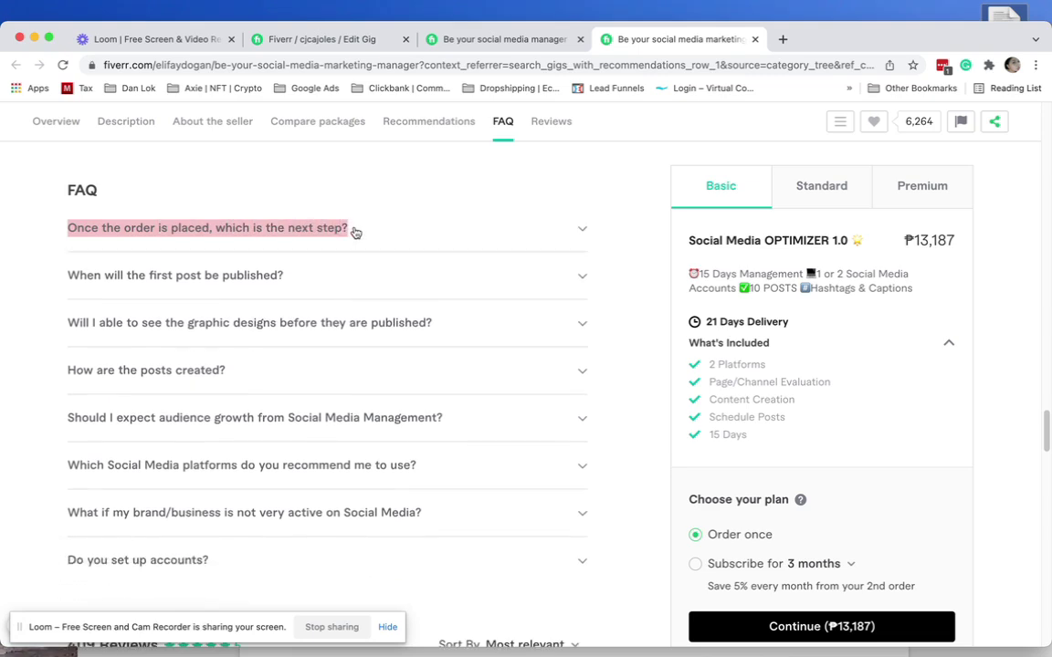
Step: Start a new FAQ entry in the gig being edited and paste the copied text as its question
{"action": "left_click", "coordinate": [472, 42]}
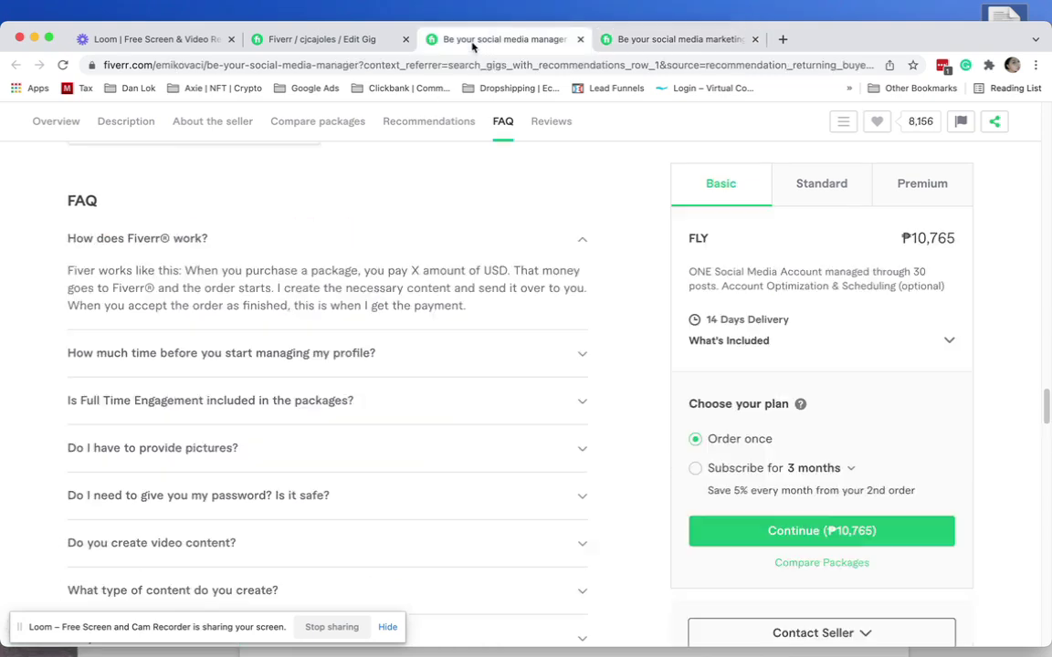
{"action": "left_click", "coordinate": [387, 41]}
{"action": "left_click", "coordinate": [213, 422]}
{"action": "key", "text": "super+v"}
{"action": "left_click", "coordinate": [214, 495]}
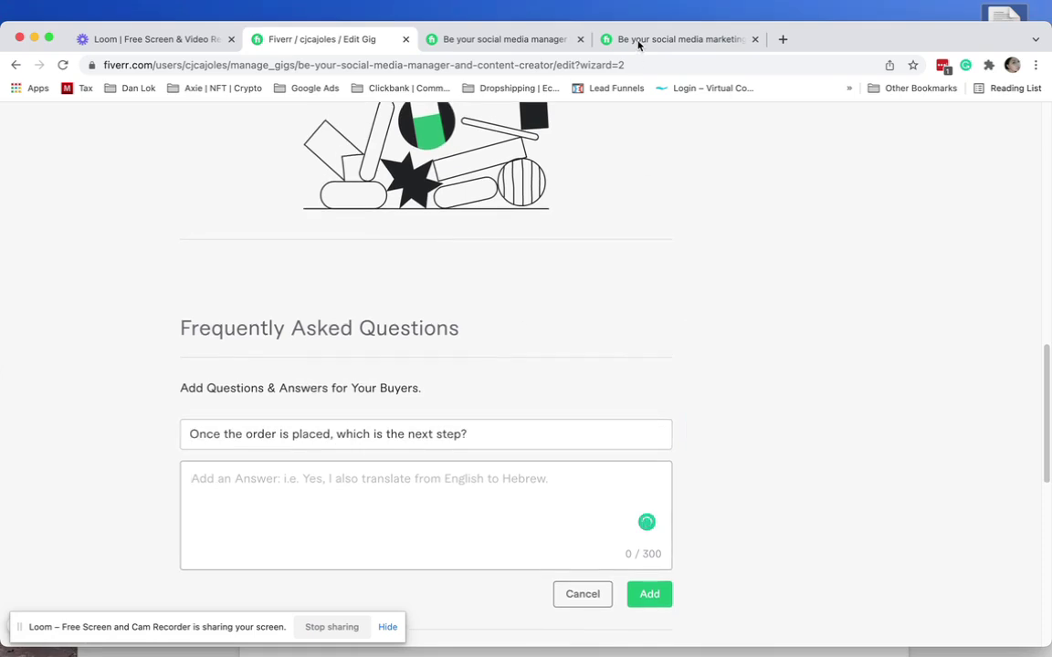
Step: Copy the reference gig's answer to "Once the order is placed, which is the next step?" into the FAQ entry and add it
{"action": "left_click", "coordinate": [639, 42]}
{"action": "left_click", "coordinate": [245, 236]}
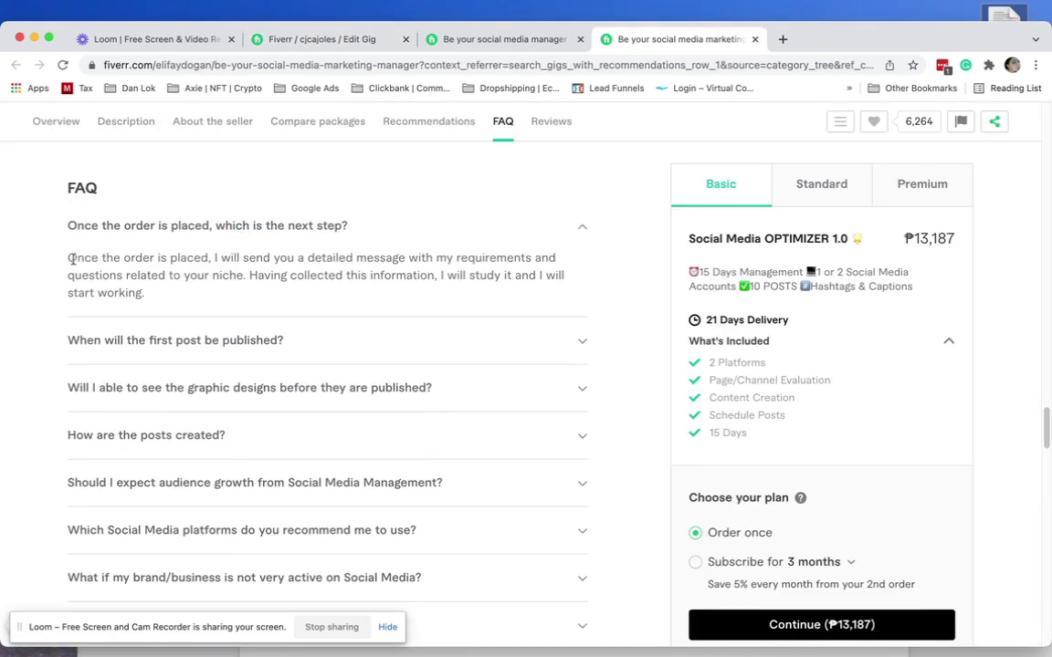
{"action": "left_click_drag", "start_coordinate": [88, 261], "coordinate": [180, 295]}
{"action": "key", "text": "cmd+c"}
{"action": "scroll", "coordinate": [228, 182], "scroll_direction": "down", "scroll_amount": 1}
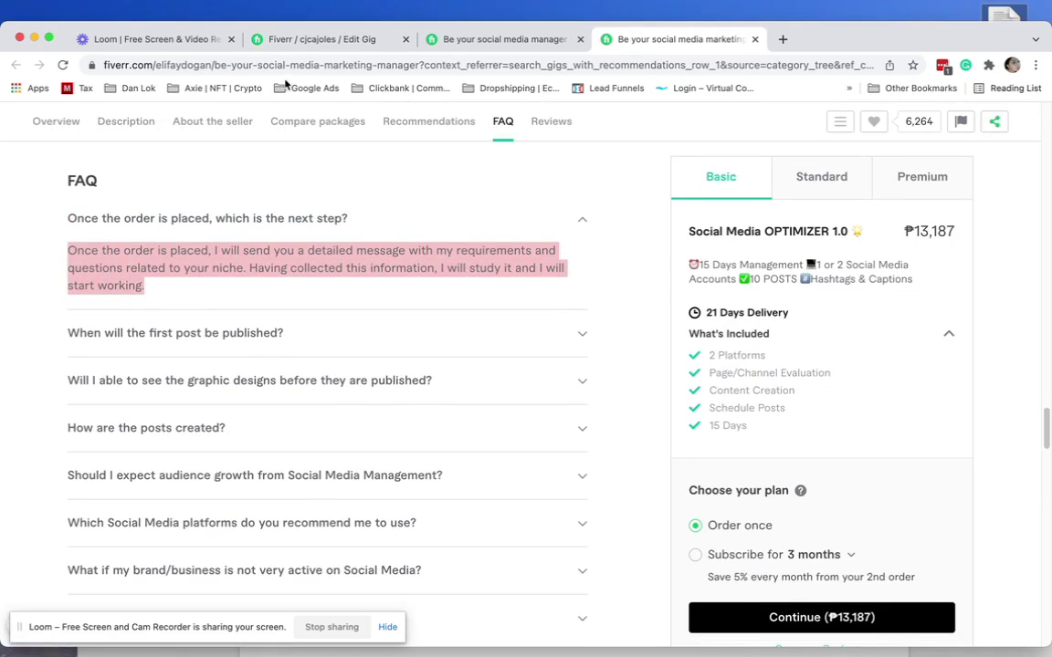
{"action": "left_click", "coordinate": [336, 40]}
{"action": "left_click", "coordinate": [403, 523]}
{"action": "key", "text": "cmd+v"}
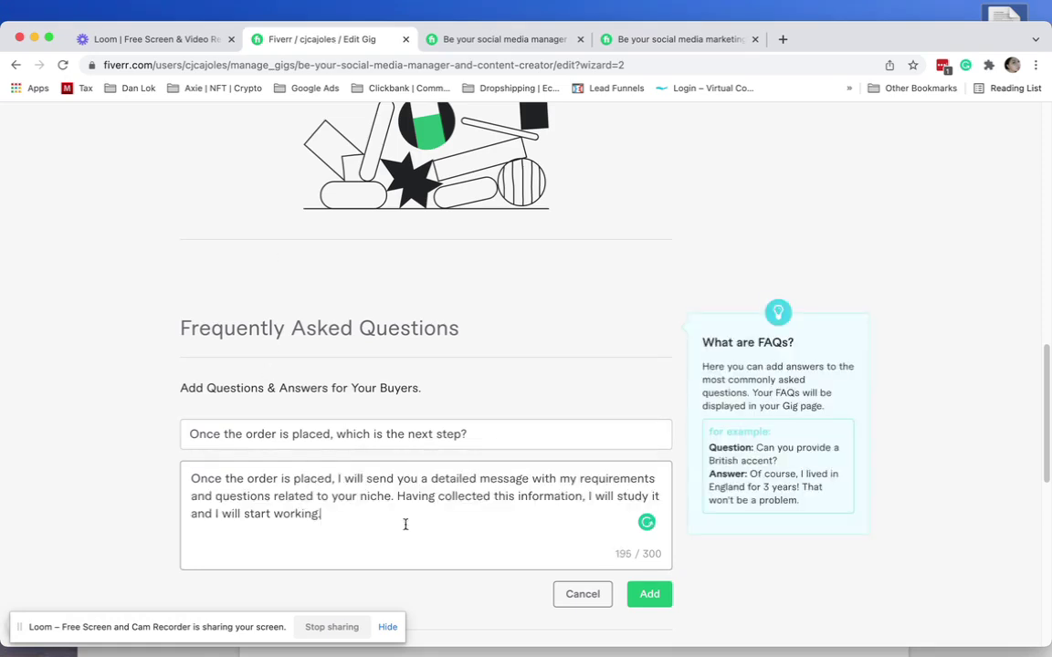
{"action": "left_click", "coordinate": [649, 595]}
Step: Start a second FAQ entry with the question "How are the posts created?" copied from the reference gig
{"action": "scroll", "coordinate": [385, 430], "scroll_direction": "down", "scroll_amount": 2}
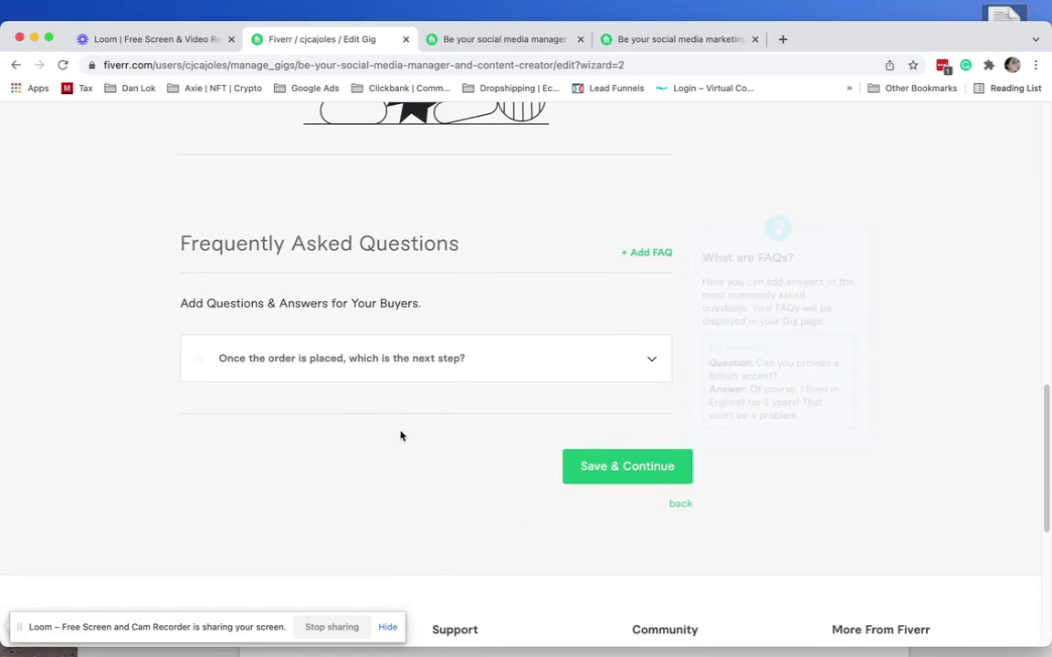
{"action": "left_click", "coordinate": [656, 253]}
{"action": "left_click", "coordinate": [625, 42]}
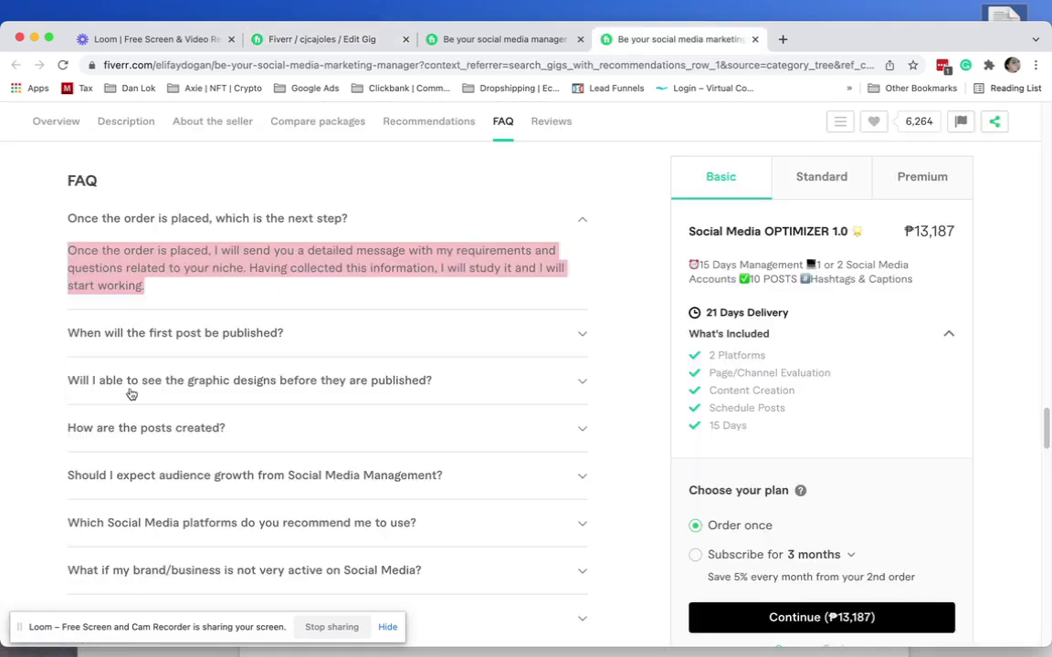
{"action": "scroll", "coordinate": [146, 396], "scroll_direction": "down", "scroll_amount": 1}
{"action": "left_click", "coordinate": [137, 383]}
{"action": "left_click_drag", "start_coordinate": [66, 319], "coordinate": [242, 324]}
{"action": "key", "text": "cmd+c"}
{"action": "left_click", "coordinate": [338, 40]}
{"action": "left_click", "coordinate": [237, 354]}
{"action": "key", "text": "cmd+v"}
{"action": "left_click", "coordinate": [241, 397]}
Step: Copy the reference gig's answer to "How are the posts created?" into the second FAQ entry and add it
{"action": "left_click", "coordinate": [626, 41]}
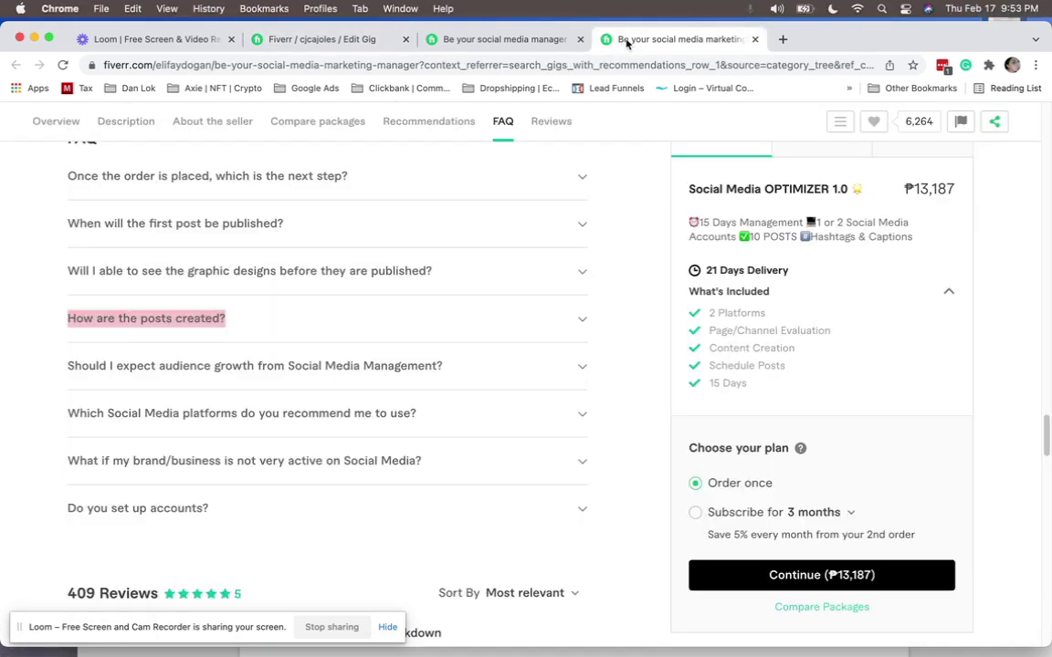
{"action": "left_click", "coordinate": [119, 319]}
{"action": "left_click_drag", "start_coordinate": [65, 353], "coordinate": [197, 387]}
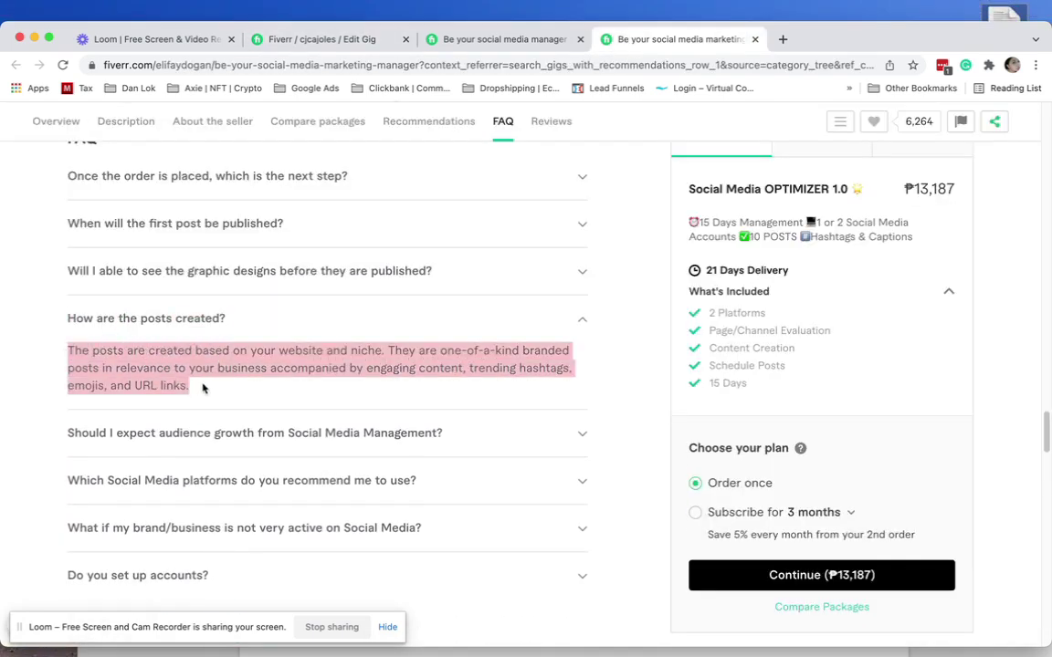
{"action": "key", "text": "cmd+c"}
{"action": "left_click", "coordinate": [320, 40]}
{"action": "key", "text": "cmd+v"}
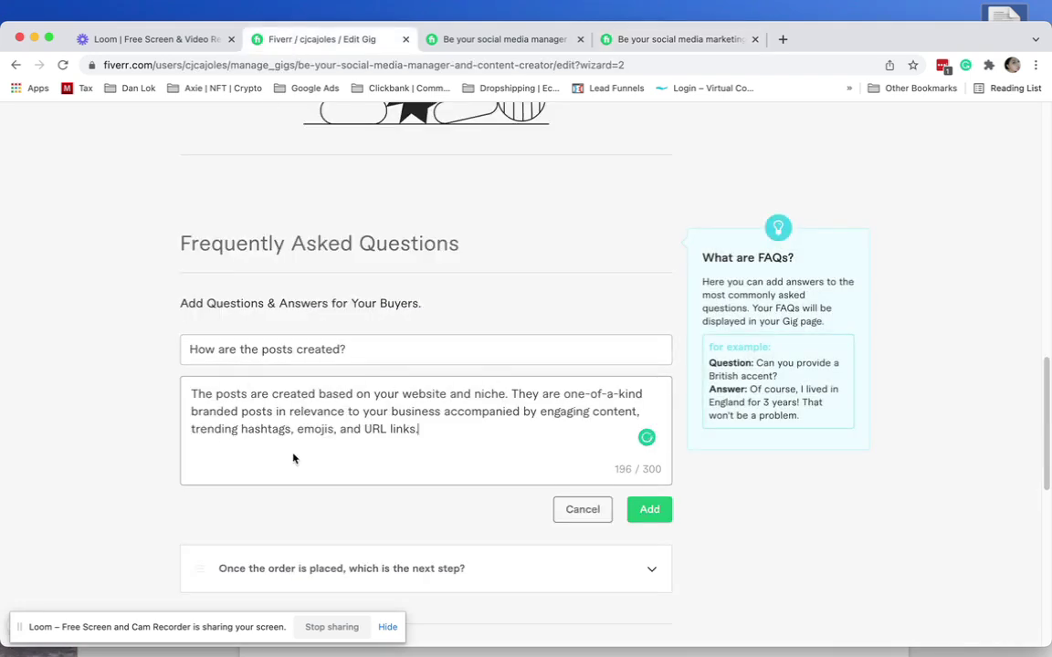
{"action": "scroll", "coordinate": [408, 420], "scroll_direction": "down", "scroll_amount": 3}
{"action": "left_click", "coordinate": [634, 390]}
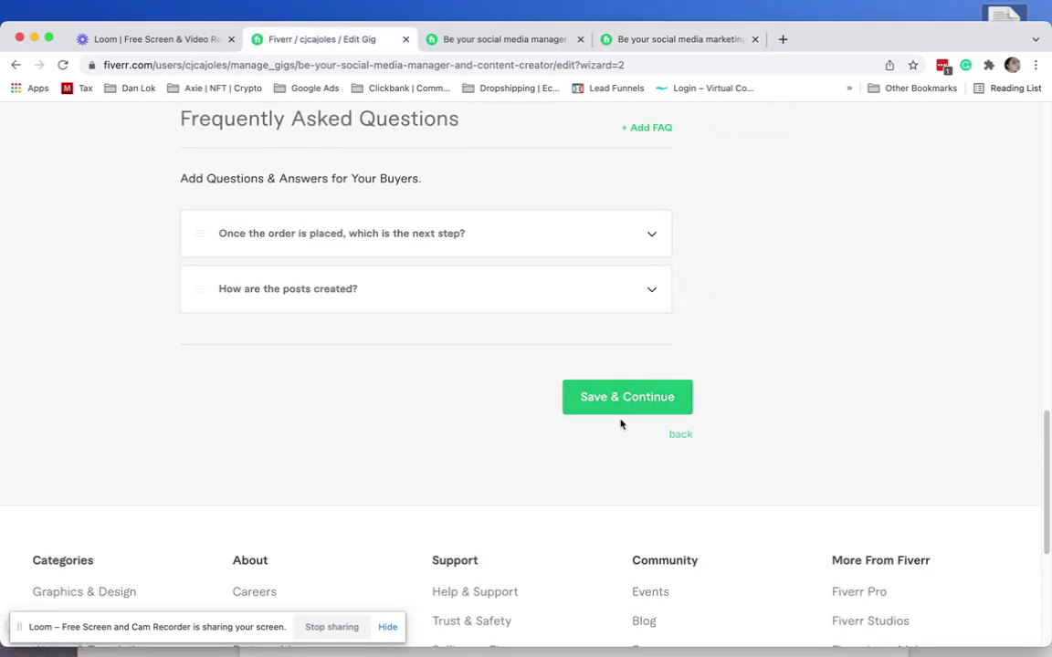
Step: Save the Description & FAQ page and start a new buyer question on the Requirements page
{"action": "left_click", "coordinate": [626, 403]}
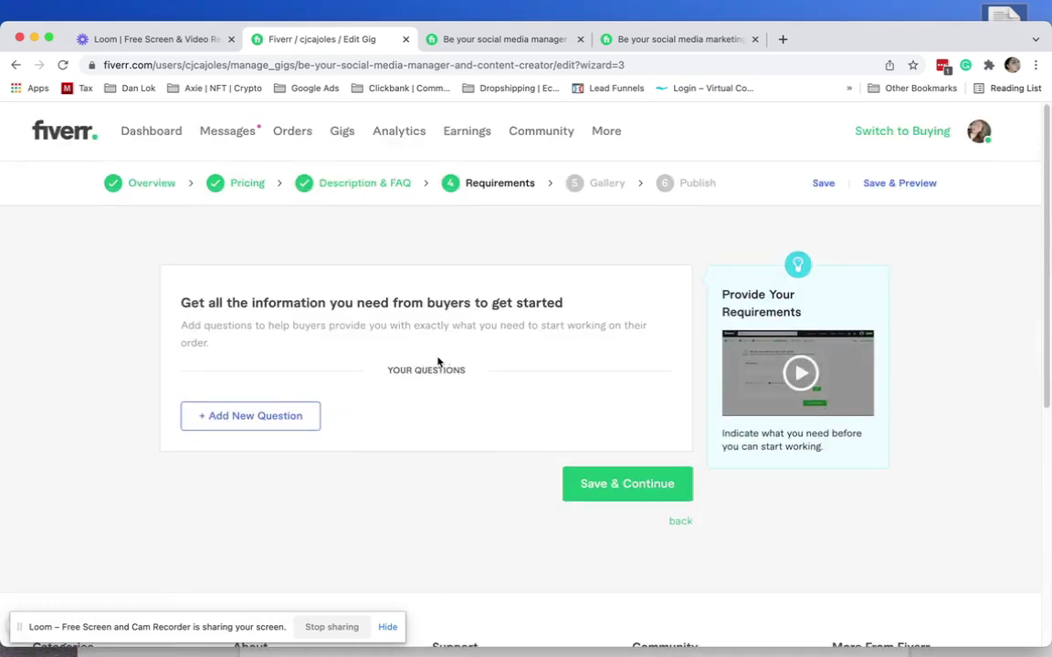
{"action": "left_click", "coordinate": [212, 415]}
{"action": "scroll", "coordinate": [357, 490], "scroll_direction": "down", "scroll_amount": 2}
{"action": "left_click", "coordinate": [336, 432]}
Step: Enter the buyer question "Can you provide me the social media account log in and details?" after consulting the reference gig
{"action": "left_click", "coordinate": [630, 42]}
{"action": "scroll", "coordinate": [462, 364], "scroll_direction": "down", "scroll_amount": 10}
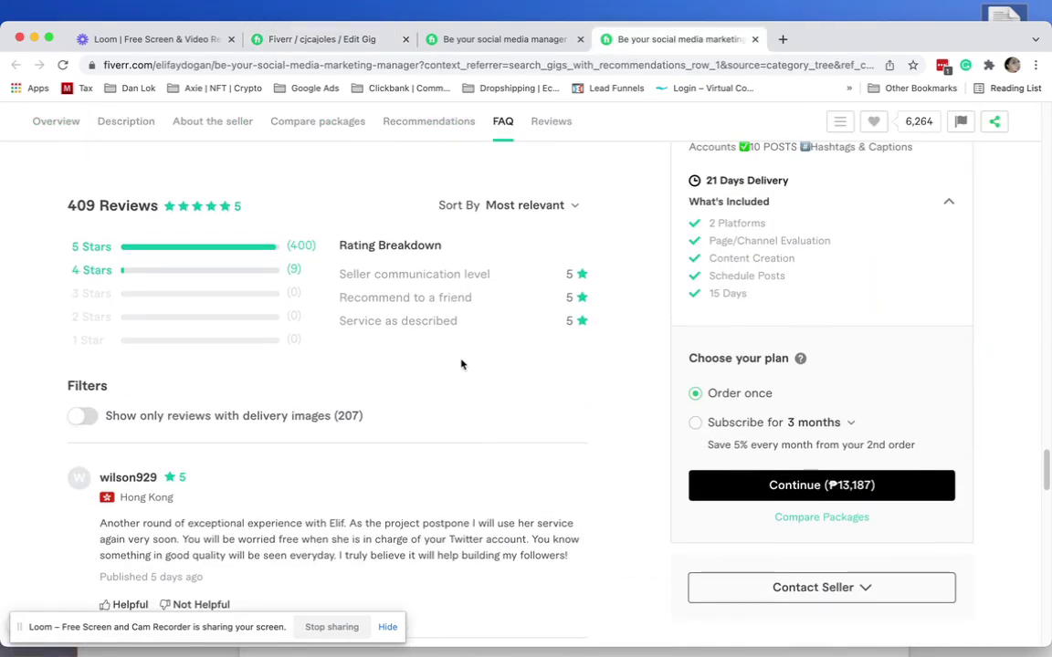
{"action": "scroll", "coordinate": [461, 361], "scroll_direction": "up", "scroll_amount": 3}
{"action": "scroll", "coordinate": [461, 361], "scroll_direction": "up", "scroll_amount": 6}
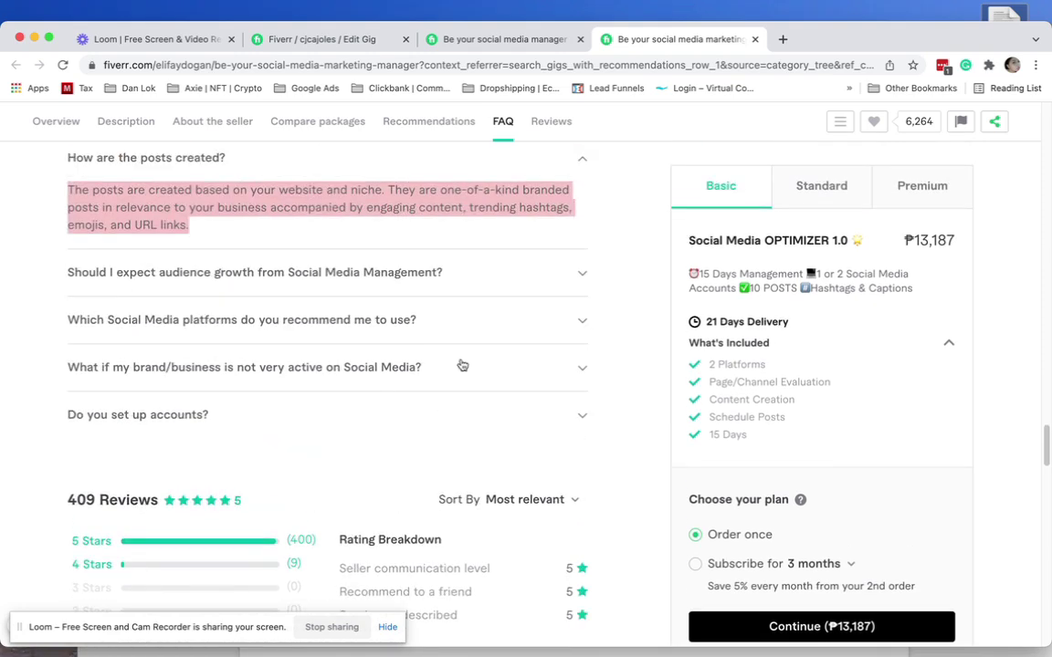
{"action": "left_click", "coordinate": [320, 39]}
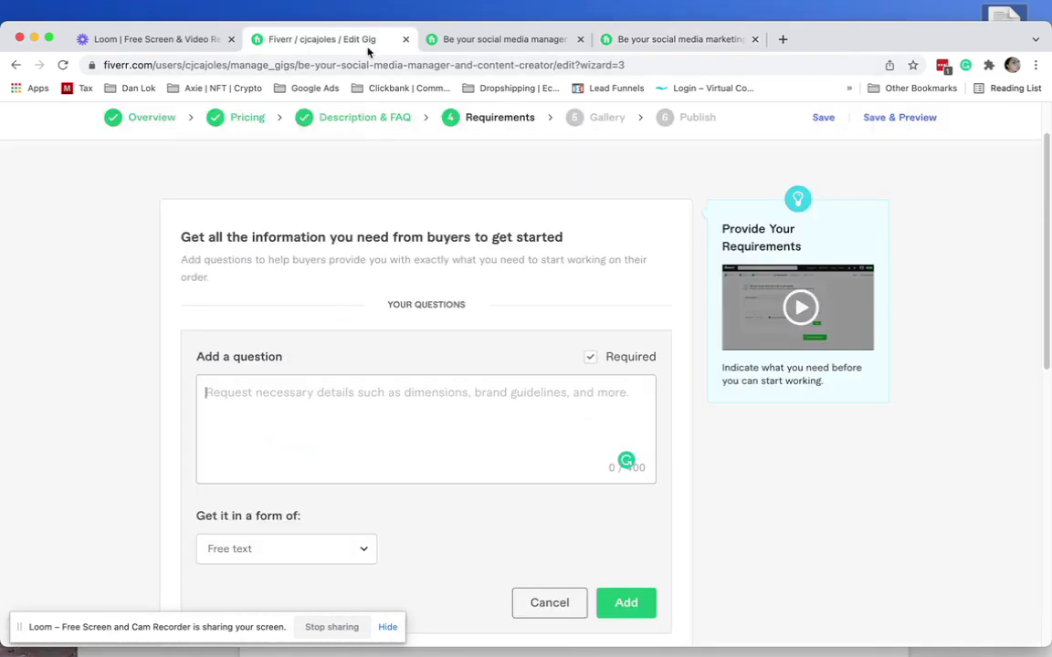
{"action": "left_click", "coordinate": [324, 410]}
{"action": "type", "text": "Can you provide me the social media account log i"}
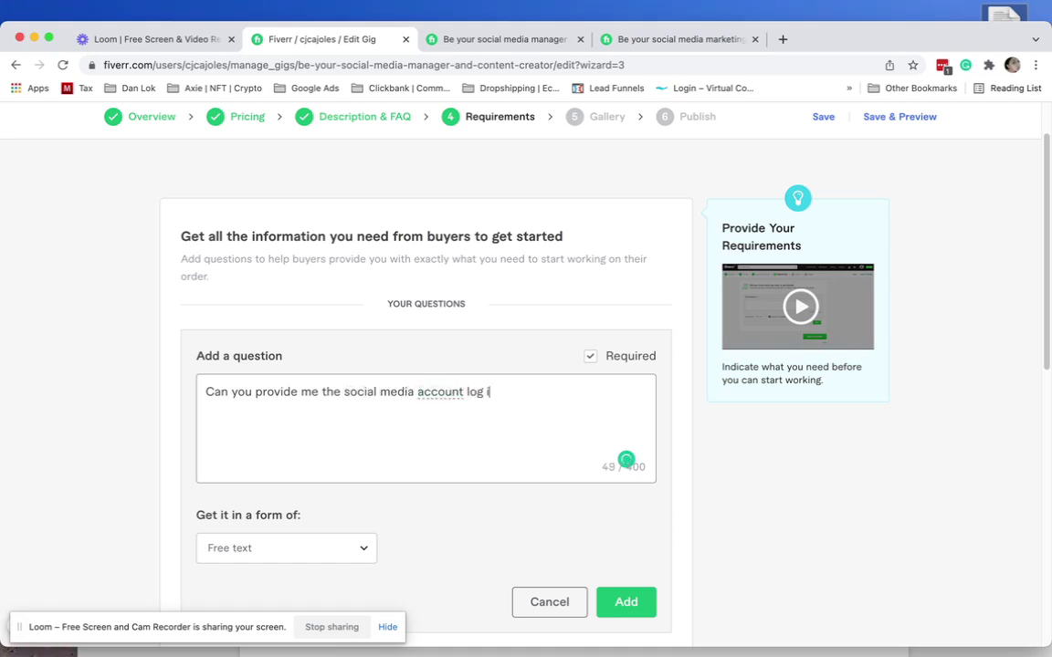
{"action": "type", "text": "and details?"}
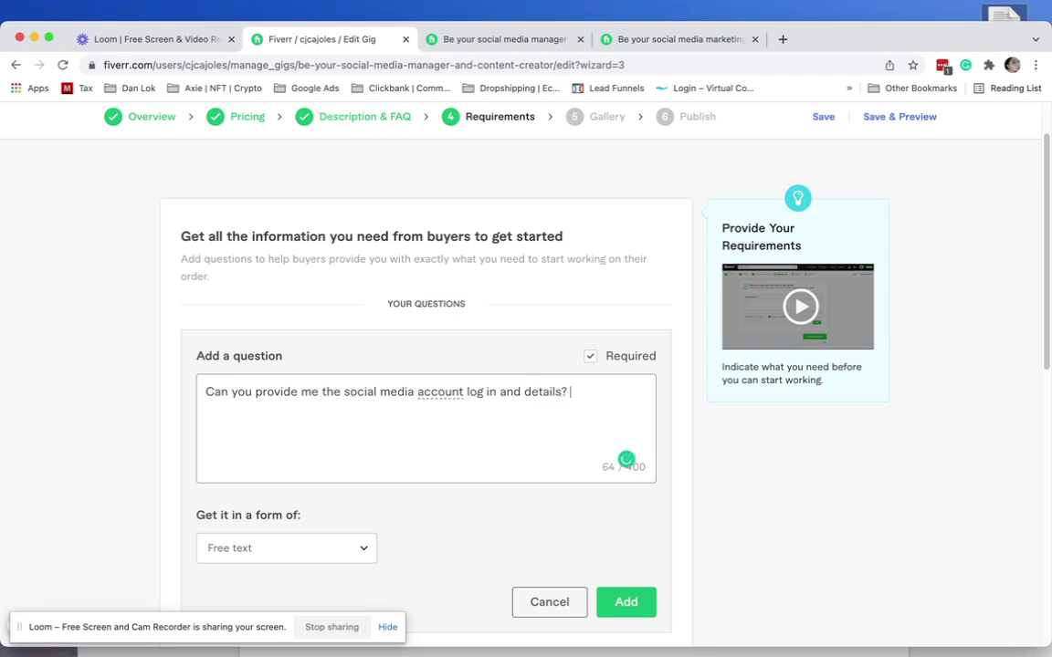
Step: Keep Free text as the question's answer format and try to save the Requirements page
{"action": "scroll", "coordinate": [273, 446], "scroll_direction": "down", "scroll_amount": 2}
{"action": "left_click", "coordinate": [271, 447]}
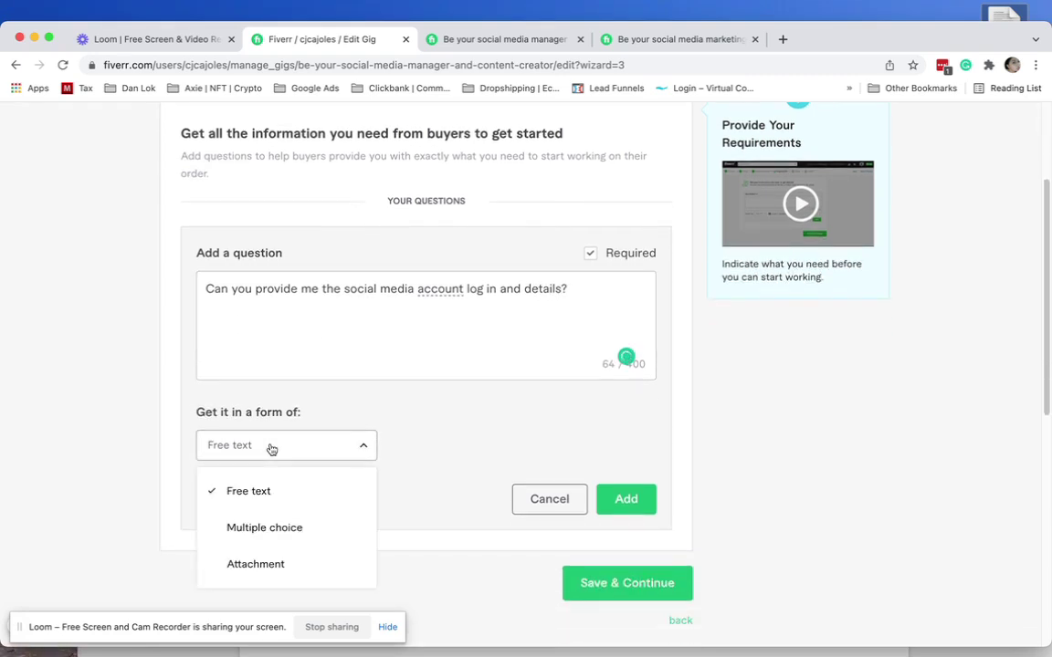
{"action": "left_click", "coordinate": [265, 494]}
{"action": "left_click", "coordinate": [622, 592]}
{"action": "scroll", "coordinate": [622, 591], "scroll_direction": "down", "scroll_amount": 2}
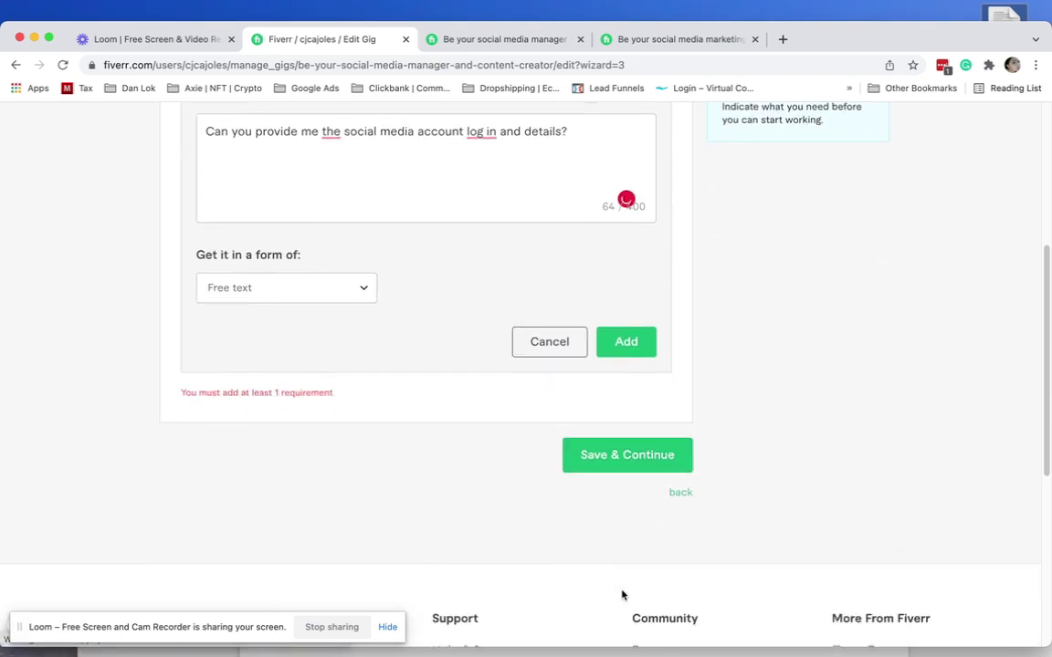
Step: Add the login details question as a Free text requirement and save the page to continue to the Gallery
{"action": "left_click", "coordinate": [275, 270]}
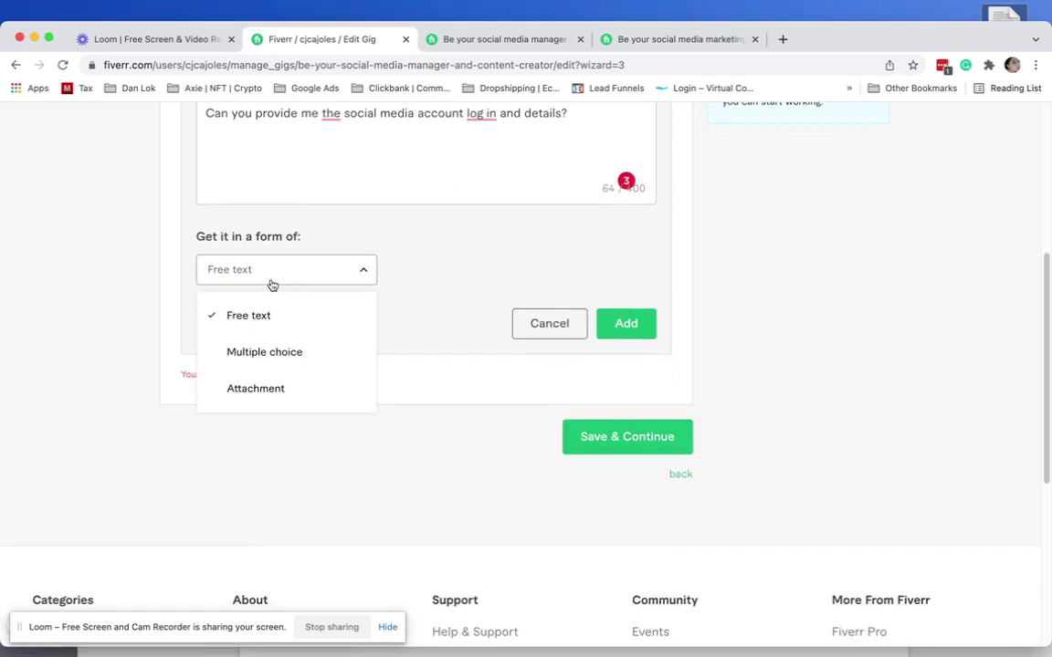
{"action": "left_click", "coordinate": [416, 265]}
{"action": "scroll", "coordinate": [415, 264], "scroll_direction": "up", "scroll_amount": 3}
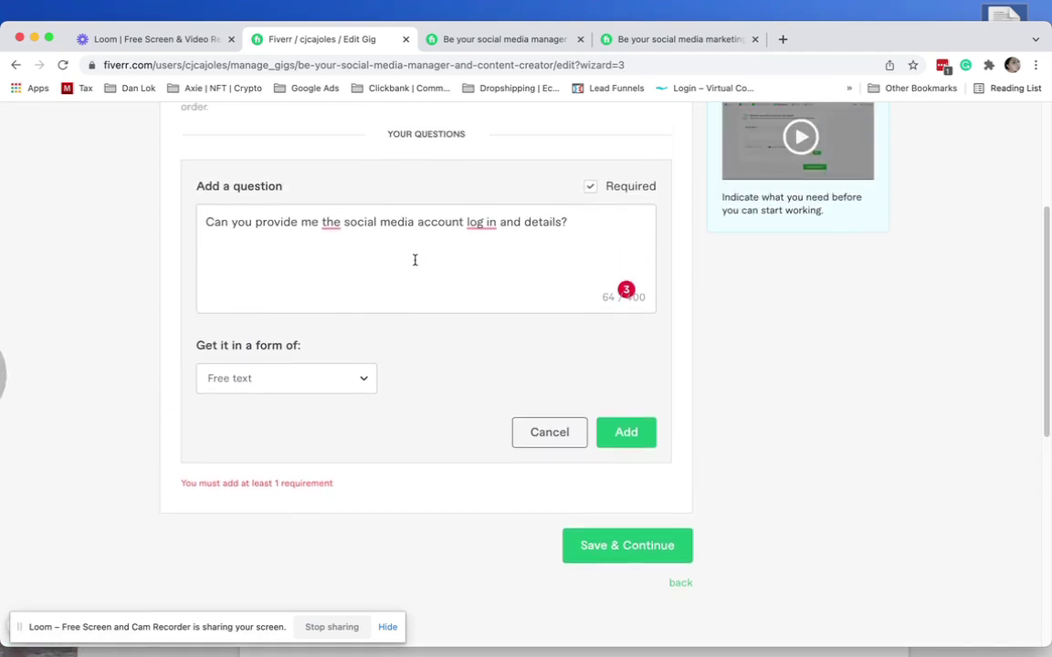
{"action": "left_click", "coordinate": [277, 377]}
{"action": "left_click", "coordinate": [385, 340]}
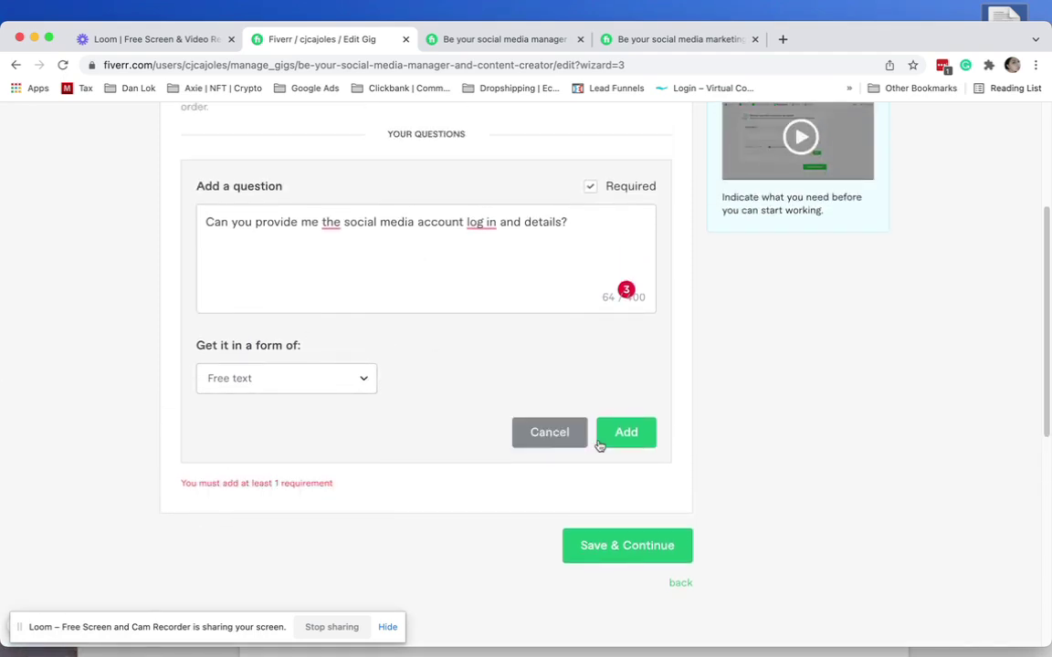
{"action": "left_click", "coordinate": [603, 438]}
{"action": "scroll", "coordinate": [397, 340], "scroll_direction": "up", "scroll_amount": 1}
{"action": "scroll", "coordinate": [397, 340], "scroll_direction": "up", "scroll_amount": 1}
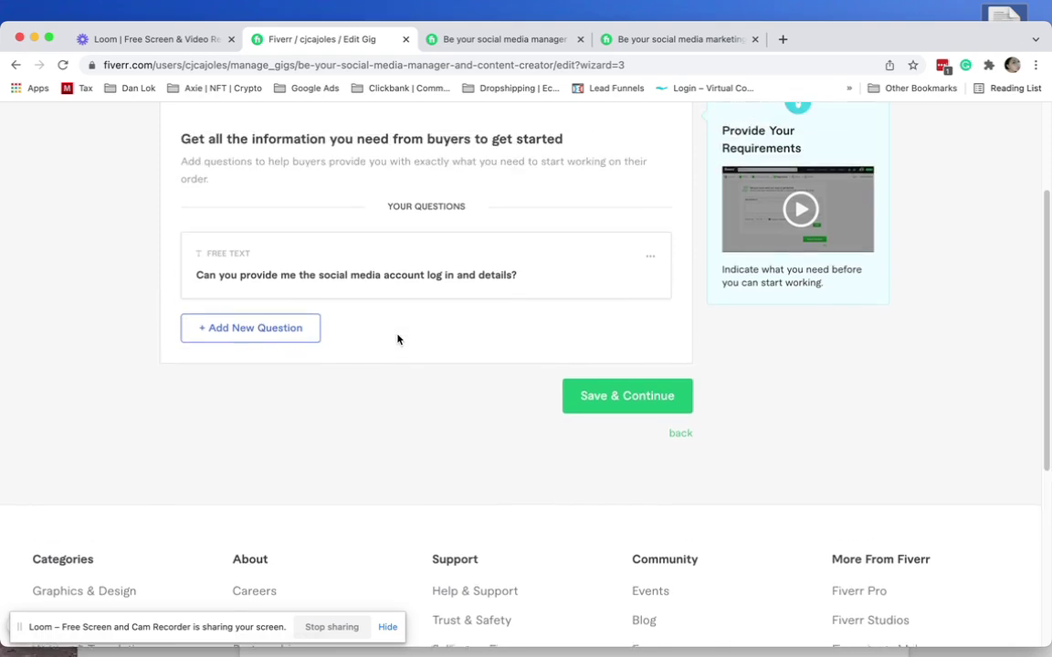
{"action": "left_click", "coordinate": [589, 396]}
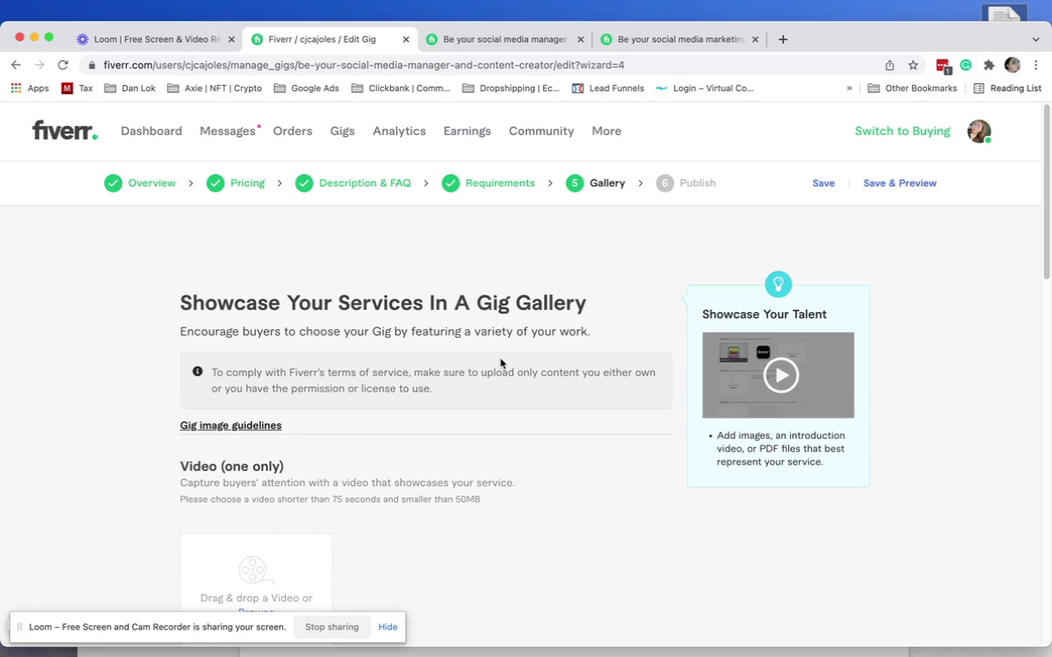
Step: Open canva.com in a new browser tab
{"action": "scroll", "coordinate": [500, 363], "scroll_direction": "down", "scroll_amount": 2}
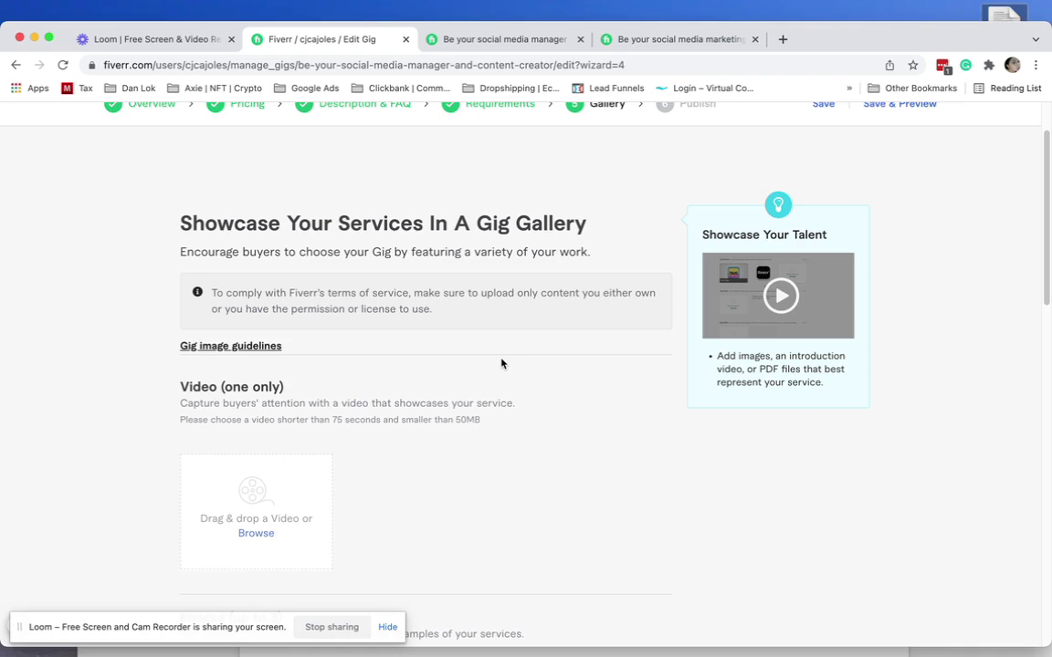
{"action": "left_click", "coordinate": [783, 39]}
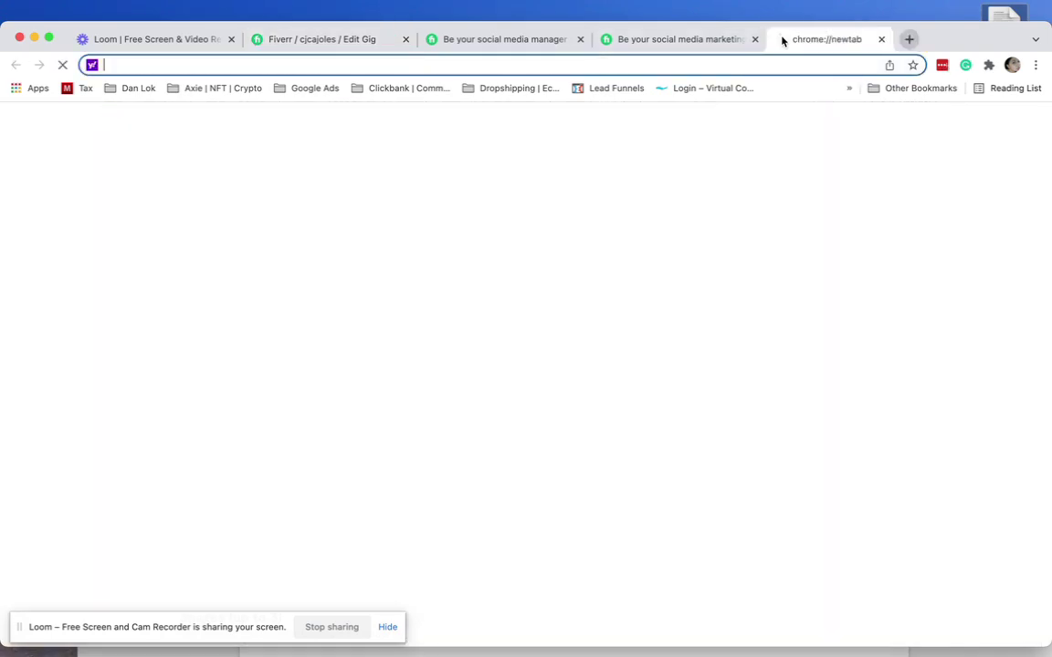
{"action": "type", "text": "ca"}
{"action": "key", "text": "Return"}
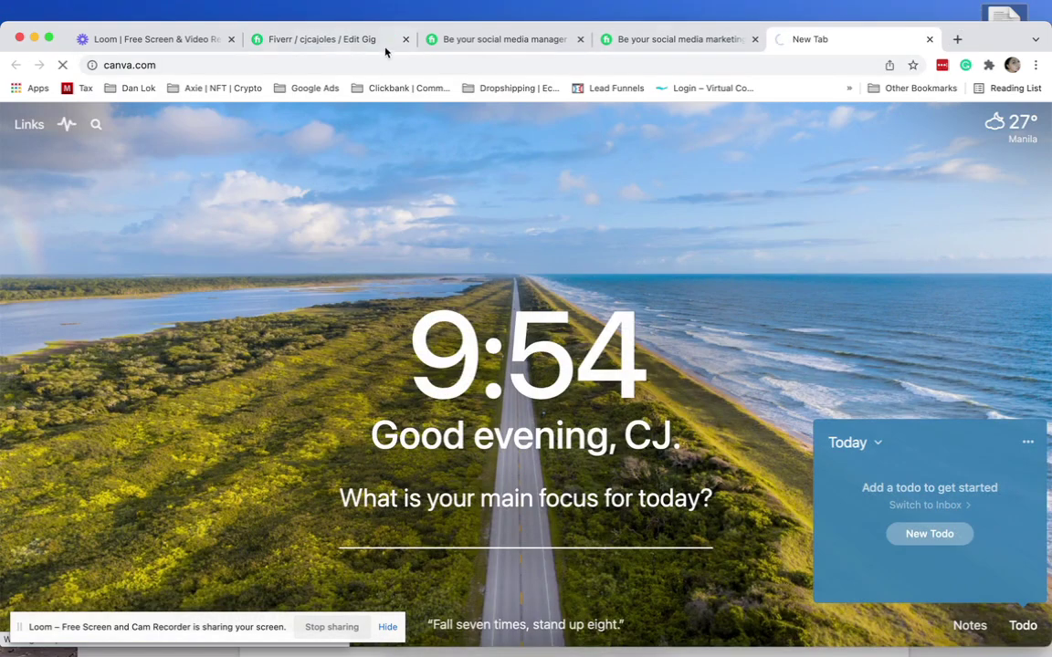
Step: Review the video, image and document upload sections on the gig's Gallery page
{"action": "left_click", "coordinate": [388, 43]}
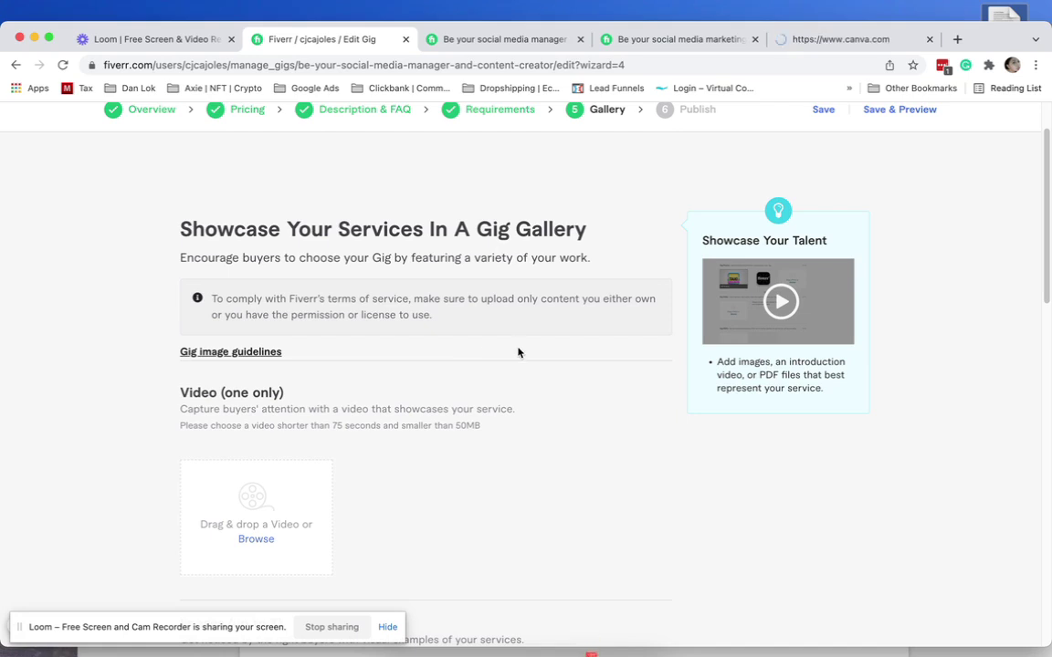
{"action": "scroll", "coordinate": [530, 360], "scroll_direction": "down", "scroll_amount": 3}
{"action": "scroll", "coordinate": [529, 360], "scroll_direction": "down", "scroll_amount": 2}
{"action": "left_click_drag", "start_coordinate": [160, 427], "coordinate": [418, 432]}
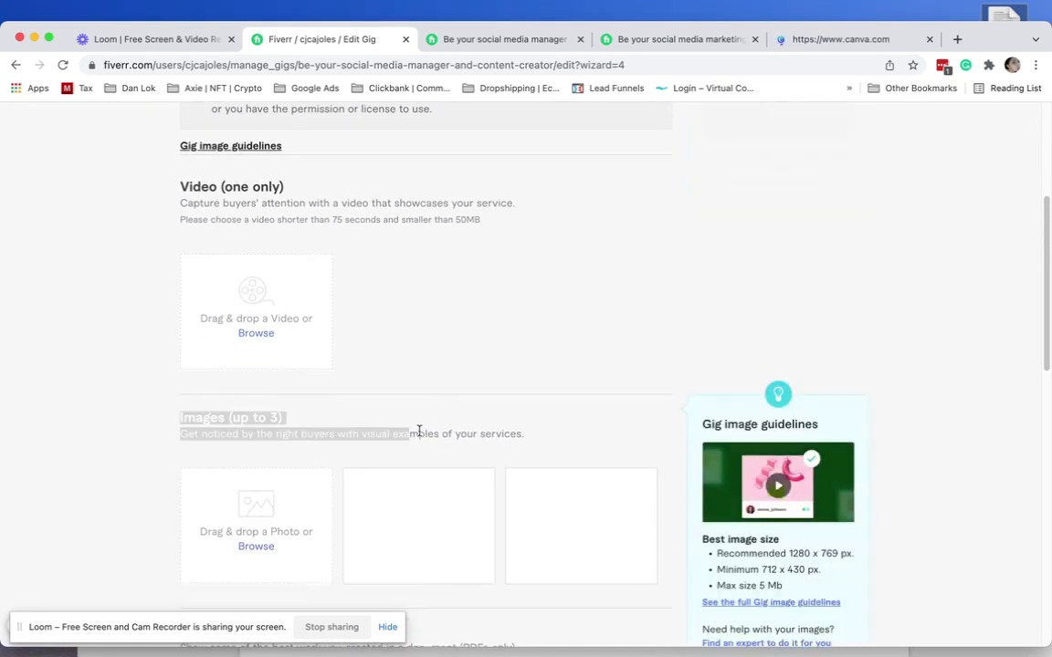
{"action": "left_click", "coordinate": [418, 306]}
{"action": "scroll", "coordinate": [401, 303], "scroll_direction": "down", "scroll_amount": 1}
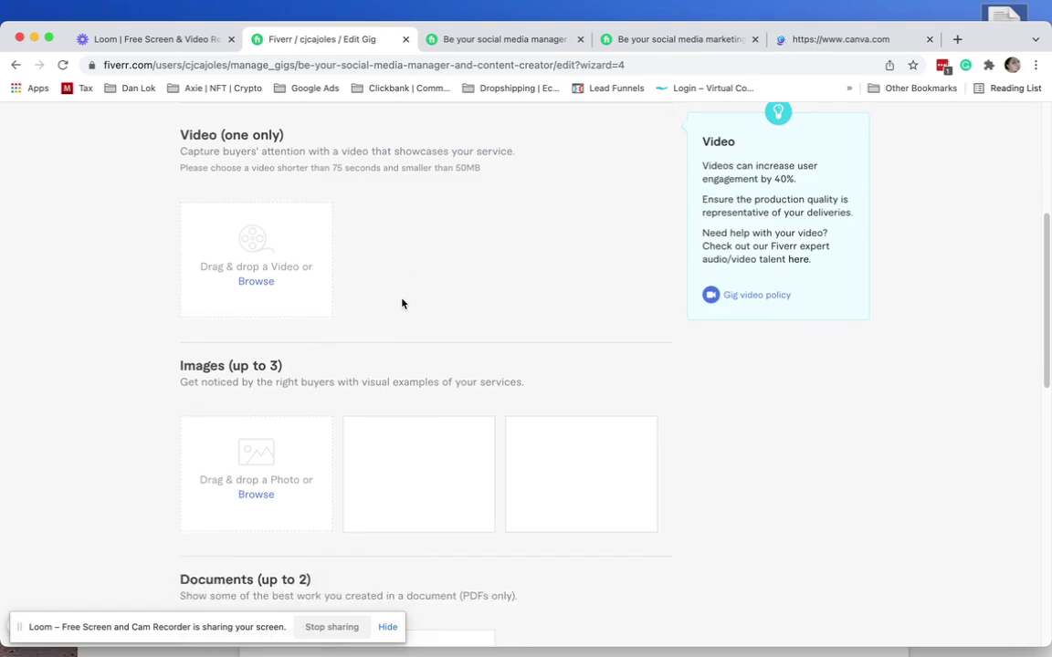
{"action": "scroll", "coordinate": [456, 263], "scroll_direction": "down", "scroll_amount": 1}
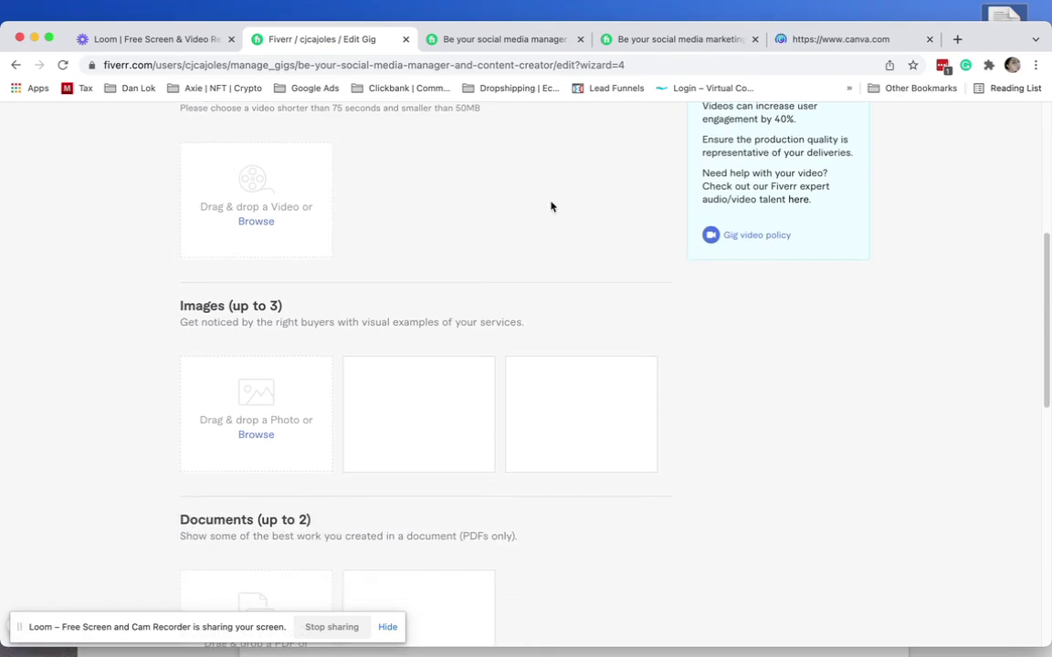
Step: Look through both reference gigs for work samples and open the portfolio of the "Be your social media manager" seller
{"action": "left_click", "coordinate": [653, 42]}
{"action": "scroll", "coordinate": [468, 265], "scroll_direction": "up", "scroll_amount": 8}
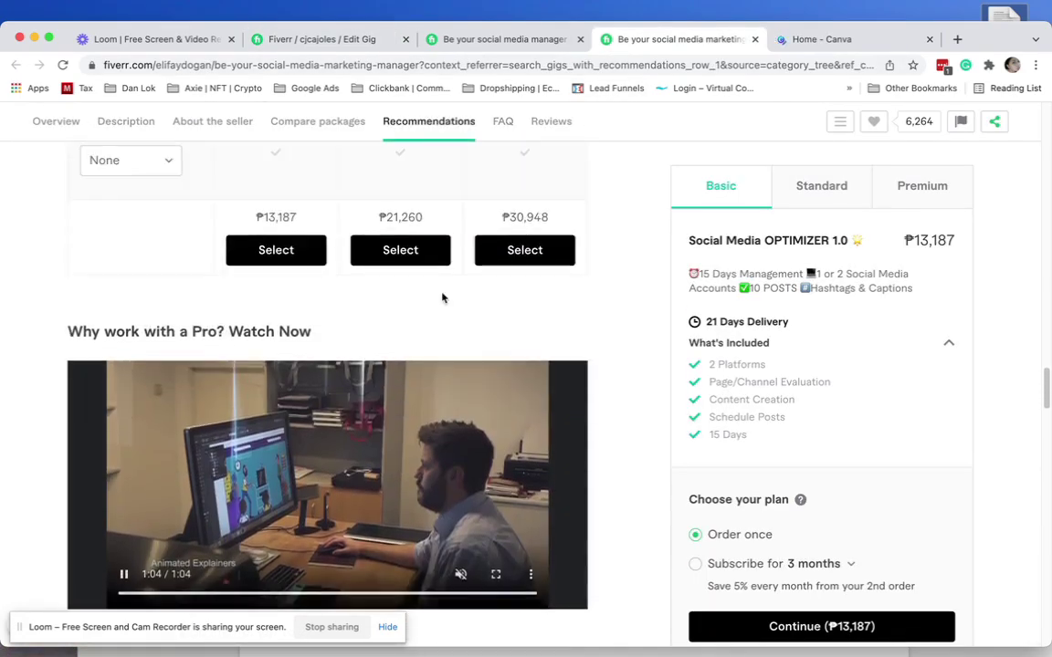
{"action": "scroll", "coordinate": [441, 298], "scroll_direction": "up", "scroll_amount": 3}
{"action": "scroll", "coordinate": [413, 377], "scroll_direction": "up", "scroll_amount": 10}
{"action": "scroll", "coordinate": [417, 374], "scroll_direction": "up", "scroll_amount": 10}
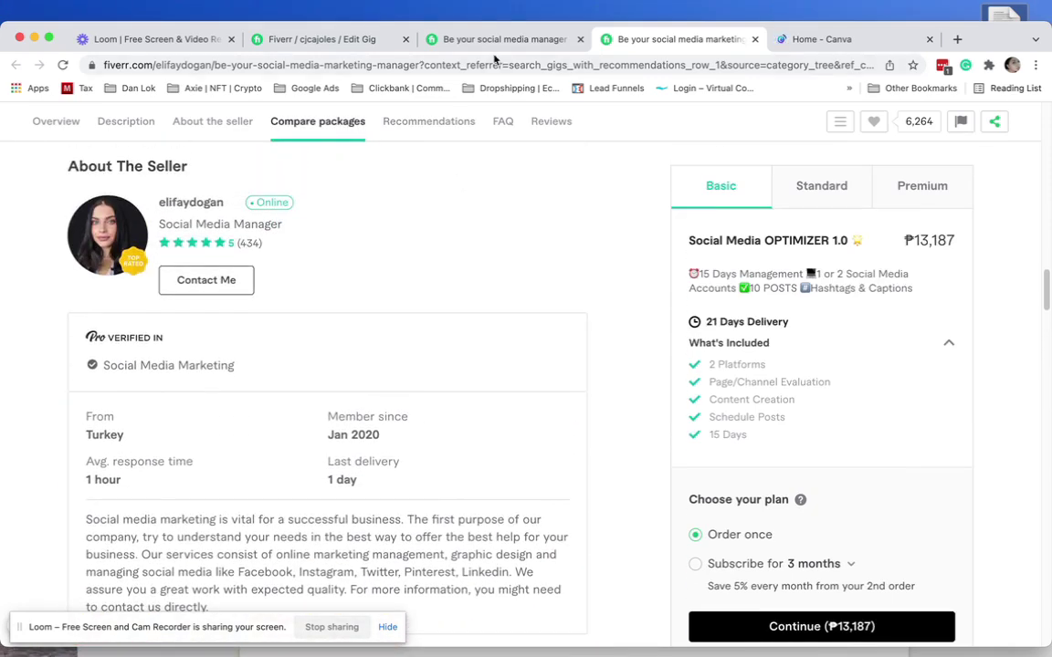
{"action": "left_click", "coordinate": [498, 39]}
{"action": "scroll", "coordinate": [342, 362], "scroll_direction": "up", "scroll_amount": 10}
{"action": "scroll", "coordinate": [341, 361], "scroll_direction": "up", "scroll_amount": 10}
{"action": "scroll", "coordinate": [342, 363], "scroll_direction": "up", "scroll_amount": 10}
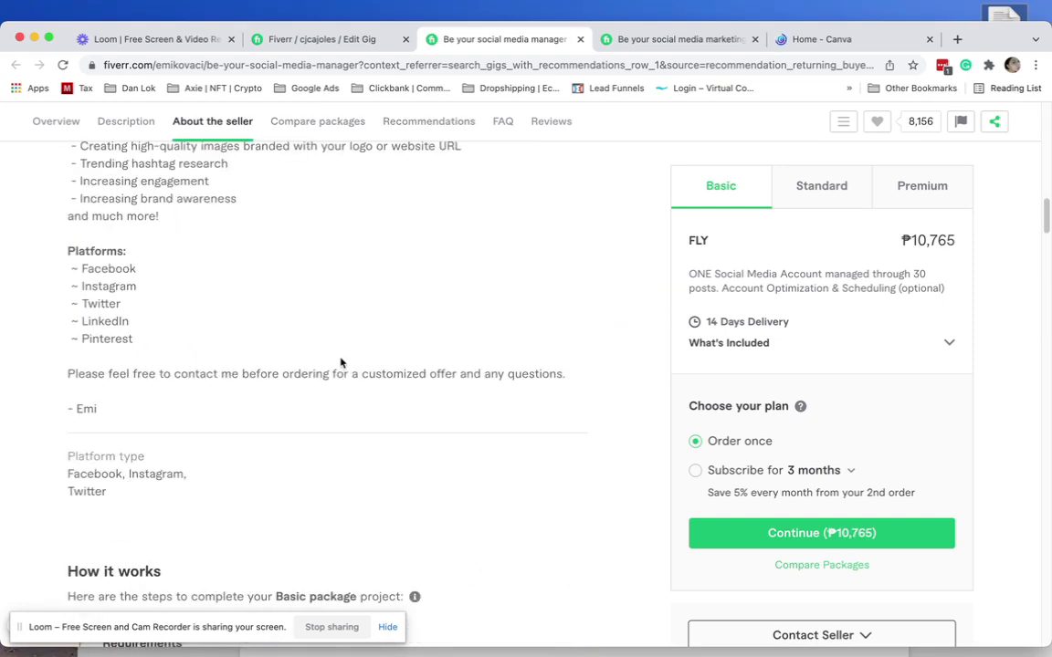
{"action": "scroll", "coordinate": [340, 363], "scroll_direction": "down", "scroll_amount": 10}
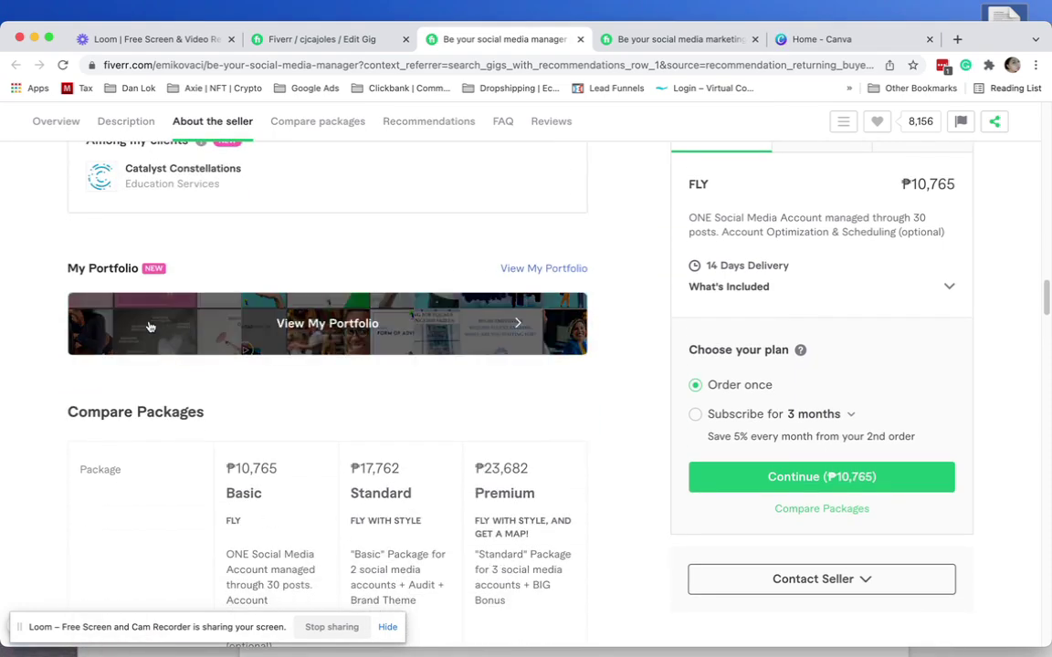
{"action": "left_click", "coordinate": [563, 270]}
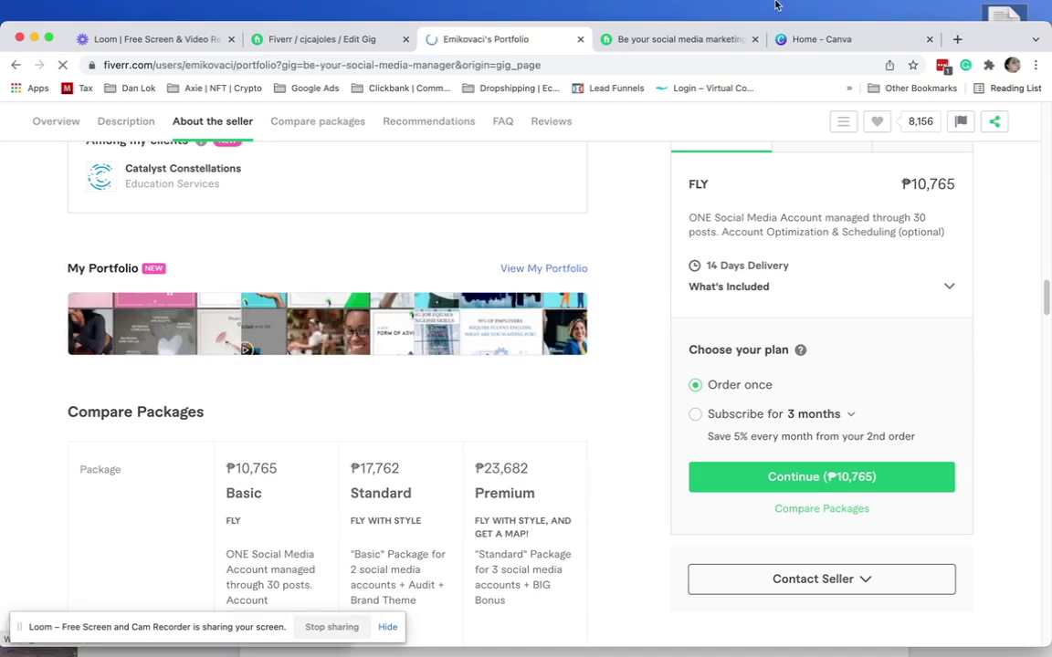
Step: Switch to Canva and open the recent 1280 x 769 px design "SOCIAL MEDIA MANAGER"
{"action": "left_click", "coordinate": [798, 40]}
{"action": "scroll", "coordinate": [619, 219], "scroll_direction": "down", "scroll_amount": 4}
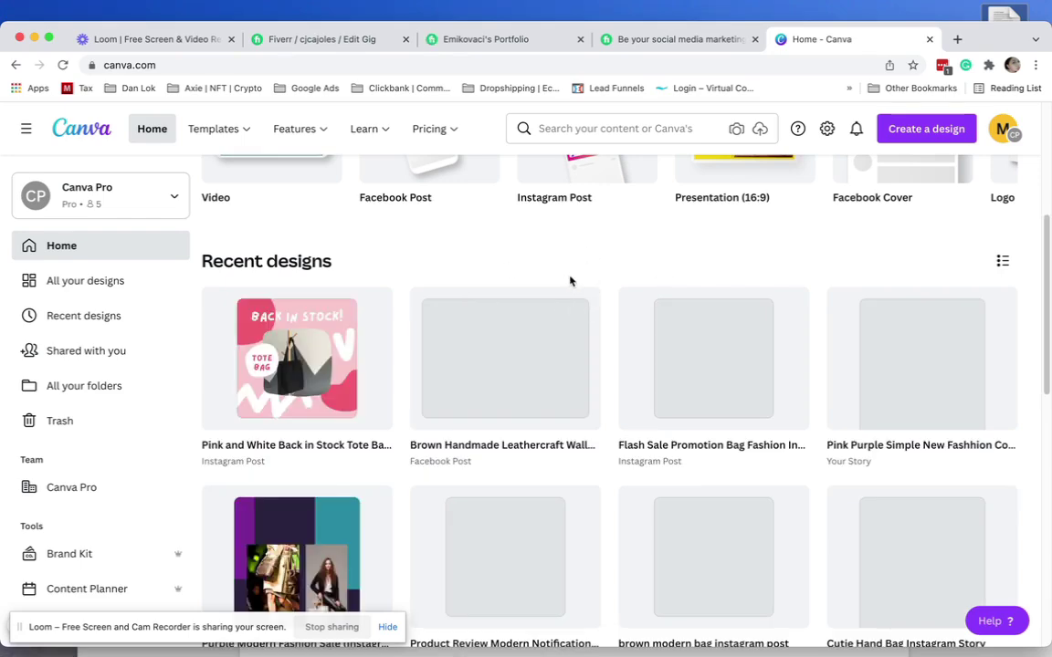
{"action": "scroll", "coordinate": [559, 280], "scroll_direction": "down", "scroll_amount": 5}
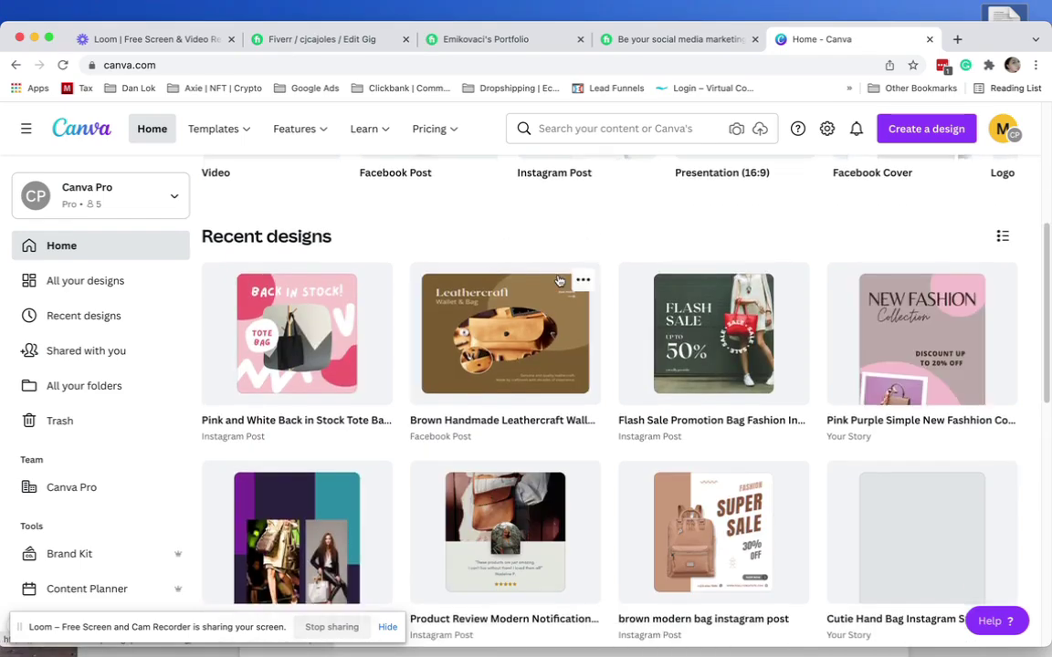
{"action": "scroll", "coordinate": [566, 285], "scroll_direction": "down", "scroll_amount": 3}
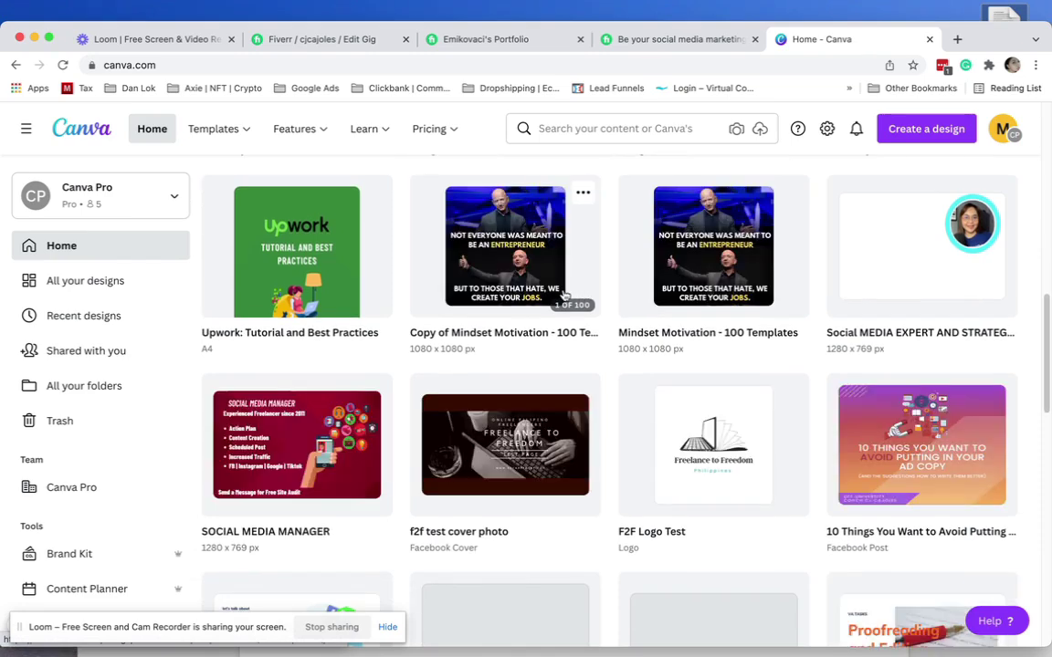
{"action": "scroll", "coordinate": [565, 297], "scroll_direction": "down", "scroll_amount": 4}
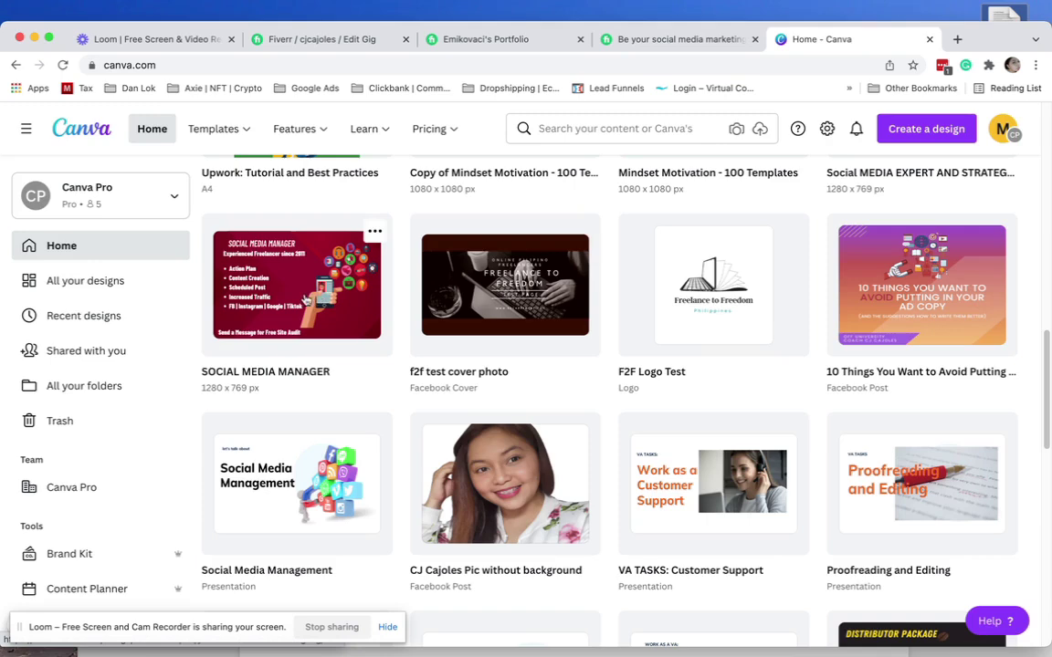
{"action": "left_click", "coordinate": [290, 283]}
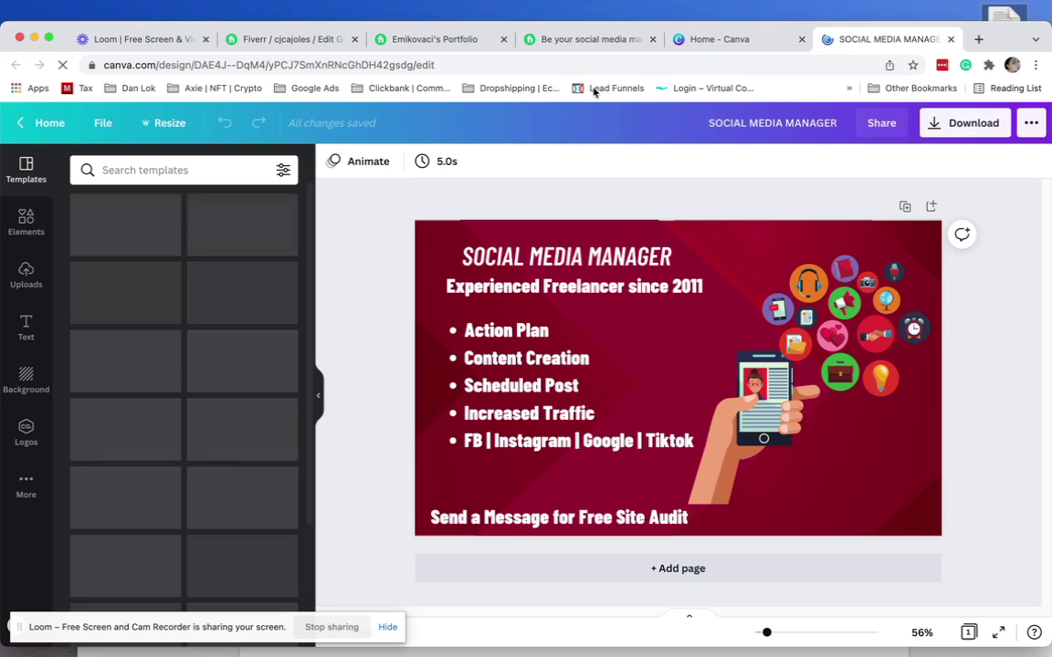
Step: Return to the reference seller's portfolio and examine its Beauty, Business, Education, Technology and Health post samples
{"action": "left_click", "coordinate": [399, 40]}
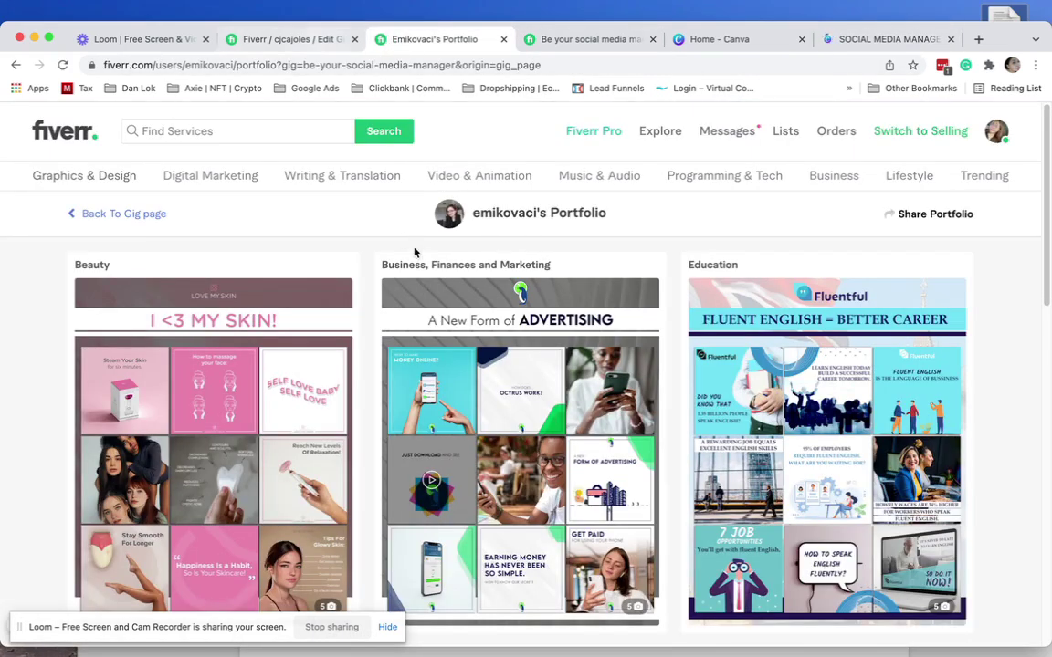
{"action": "scroll", "coordinate": [462, 324], "scroll_direction": "down", "scroll_amount": 1}
{"action": "scroll", "coordinate": [461, 327], "scroll_direction": "down", "scroll_amount": 2}
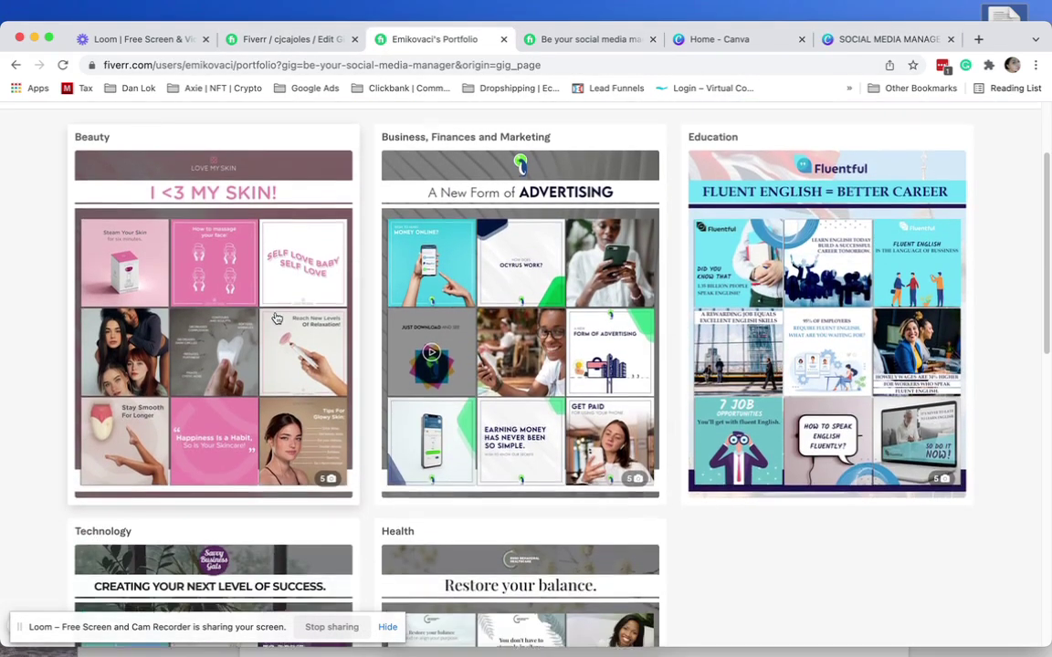
{"action": "scroll", "coordinate": [557, 335], "scroll_direction": "down", "scroll_amount": 2}
{"action": "scroll", "coordinate": [319, 316], "scroll_direction": "up", "scroll_amount": 5}
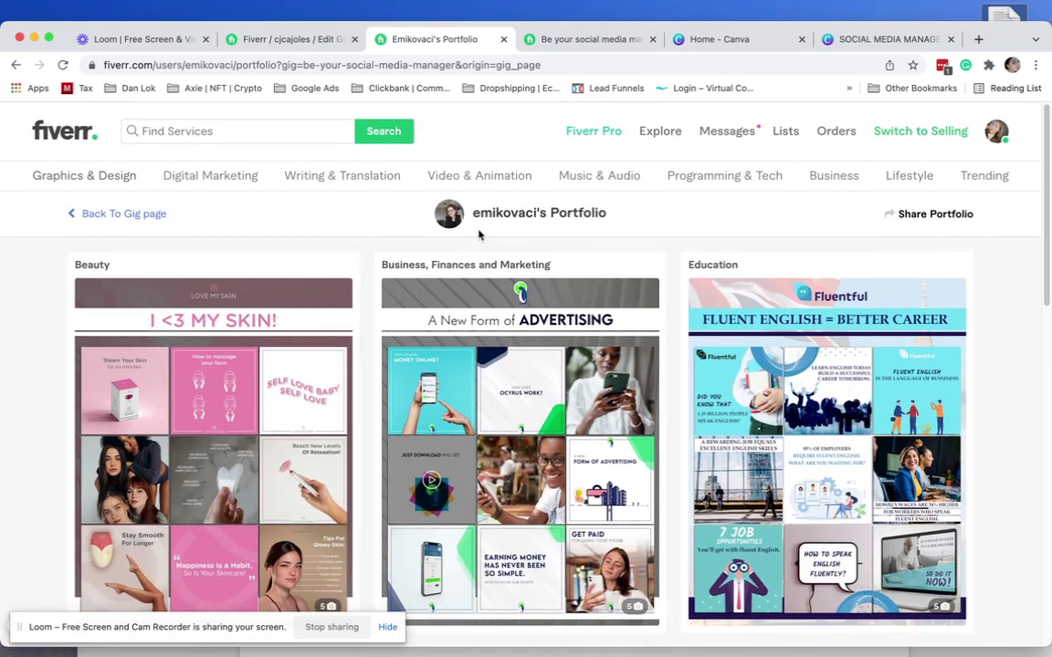
{"action": "scroll", "coordinate": [328, 351], "scroll_direction": "down", "scroll_amount": 5}
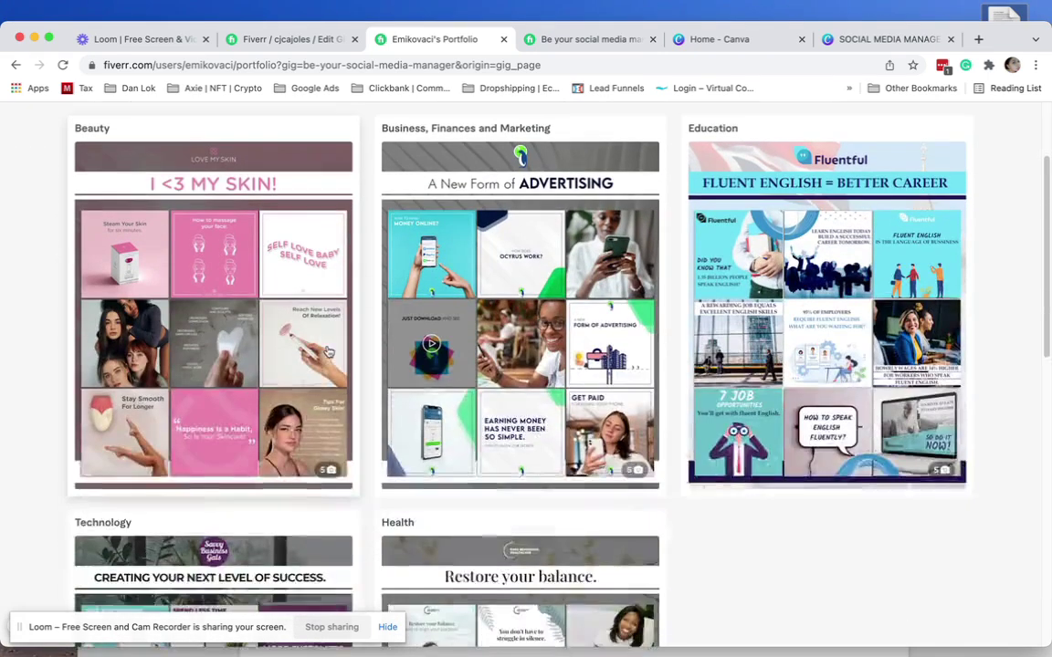
{"action": "scroll", "coordinate": [311, 319], "scroll_direction": "down", "scroll_amount": 3}
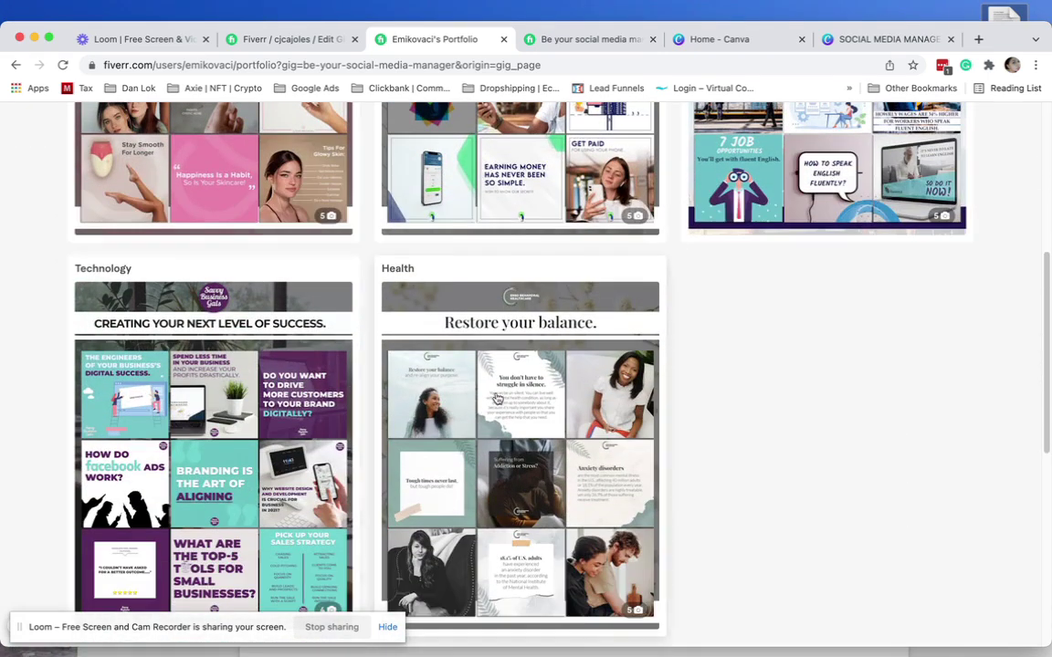
{"action": "scroll", "coordinate": [517, 393], "scroll_direction": "down", "scroll_amount": 4}
{"action": "scroll", "coordinate": [517, 392], "scroll_direction": "up", "scroll_amount": 10}
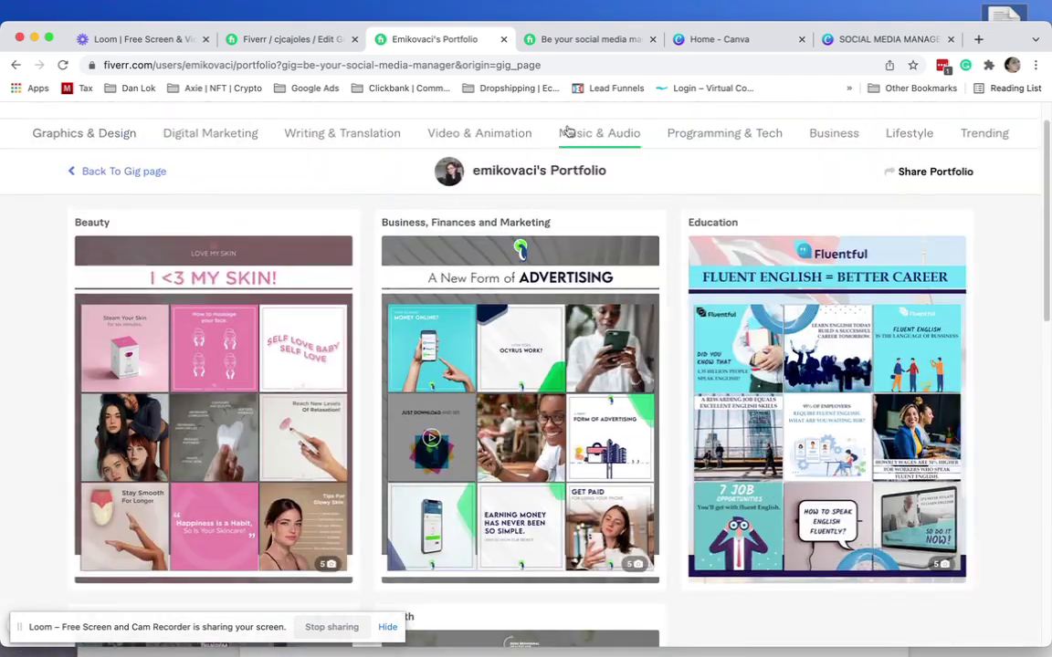
Step: Look over the other reference gig's portfolio and package sections and the image and document upload areas of the own gig's Gallery page
{"action": "left_click", "coordinate": [553, 40]}
{"action": "scroll", "coordinate": [498, 228], "scroll_direction": "down", "scroll_amount": 6}
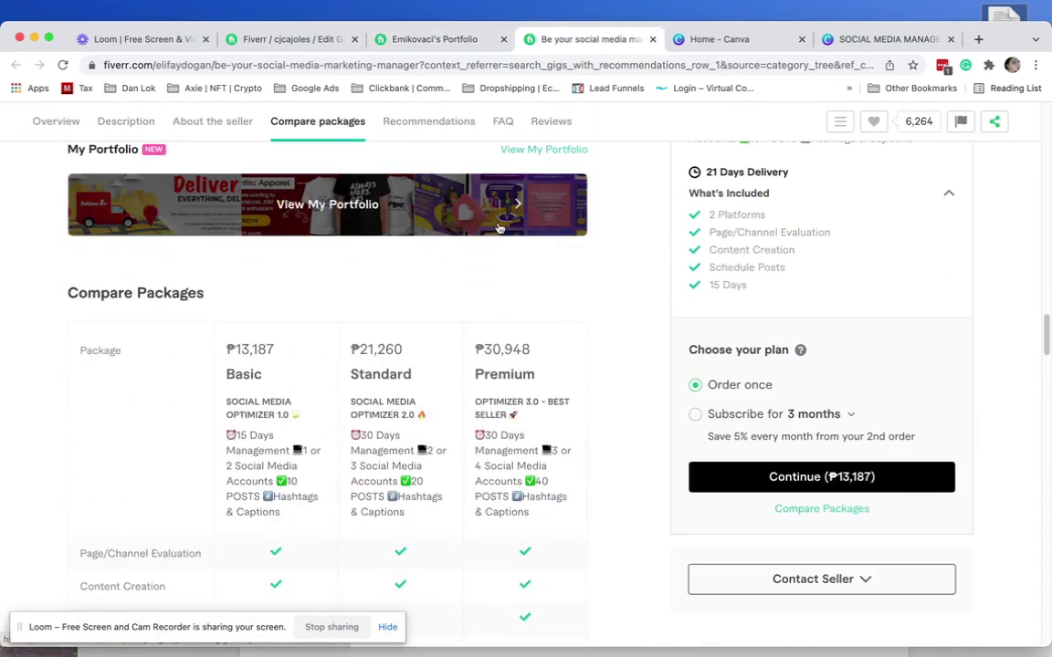
{"action": "scroll", "coordinate": [411, 265], "scroll_direction": "up", "scroll_amount": 3}
{"action": "left_click", "coordinate": [311, 41]}
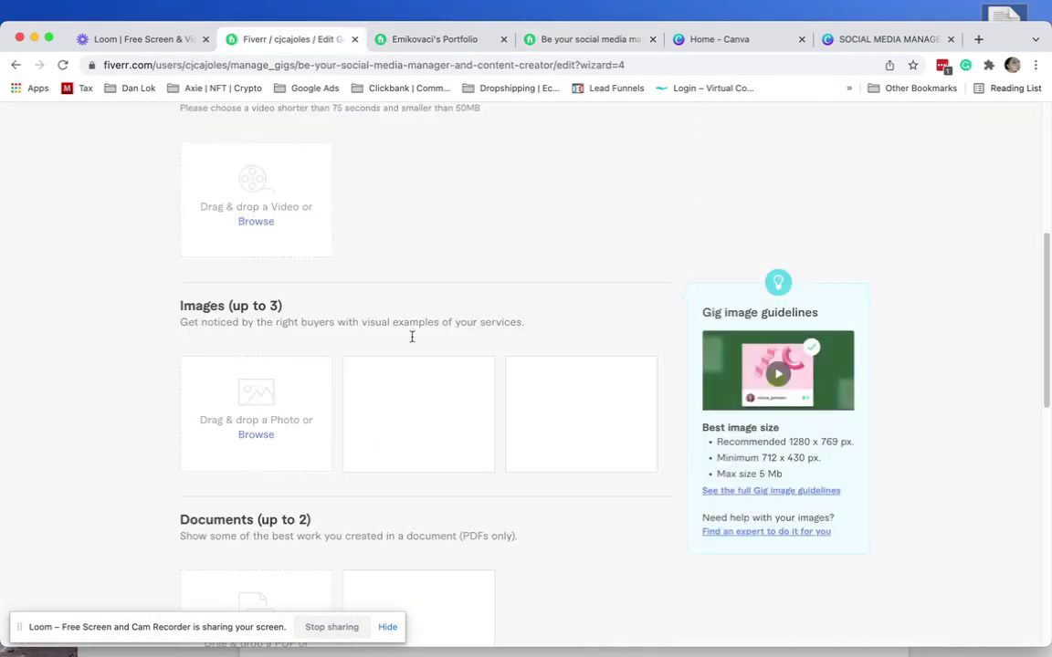
{"action": "scroll", "coordinate": [413, 420], "scroll_direction": "down", "scroll_amount": 2}
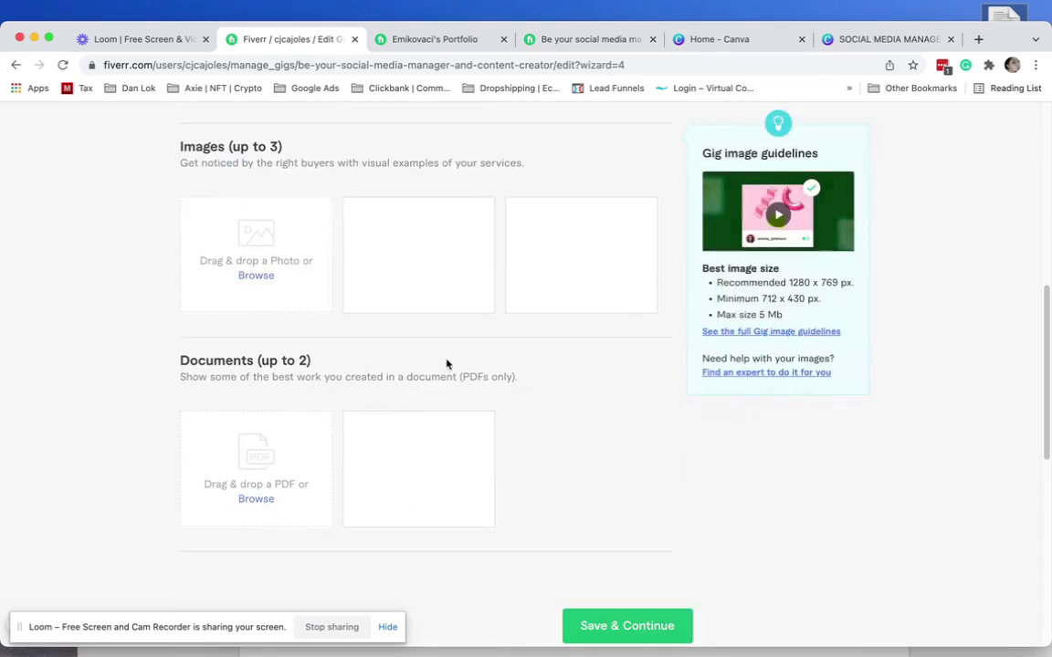
{"action": "scroll", "coordinate": [256, 428], "scroll_direction": "up", "scroll_amount": 2}
Step: Switch to Canva and download the "SOCIAL MEDIA MANAGER" design as a PNG at 1280 x 769 px
{"action": "left_click", "coordinate": [886, 40]}
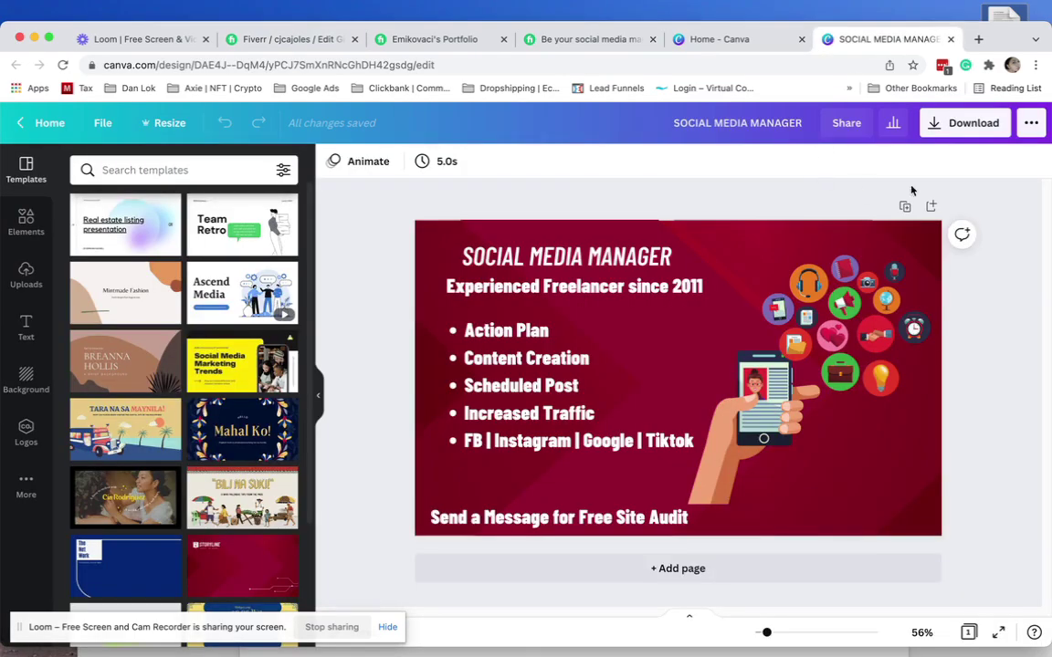
{"action": "left_click", "coordinate": [973, 124]}
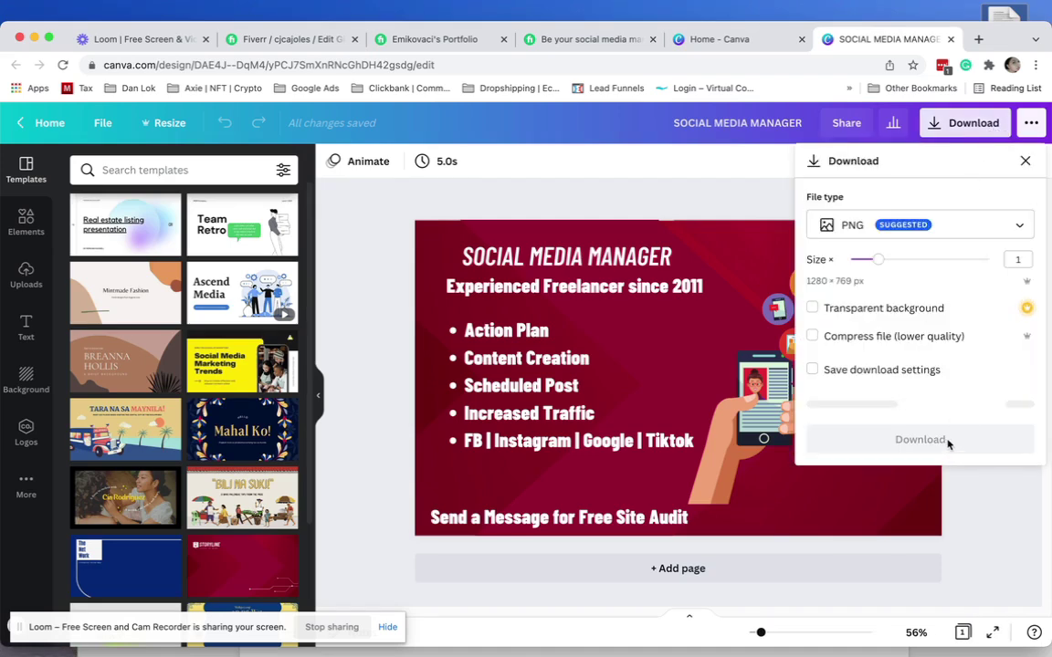
{"action": "left_click", "coordinate": [892, 436]}
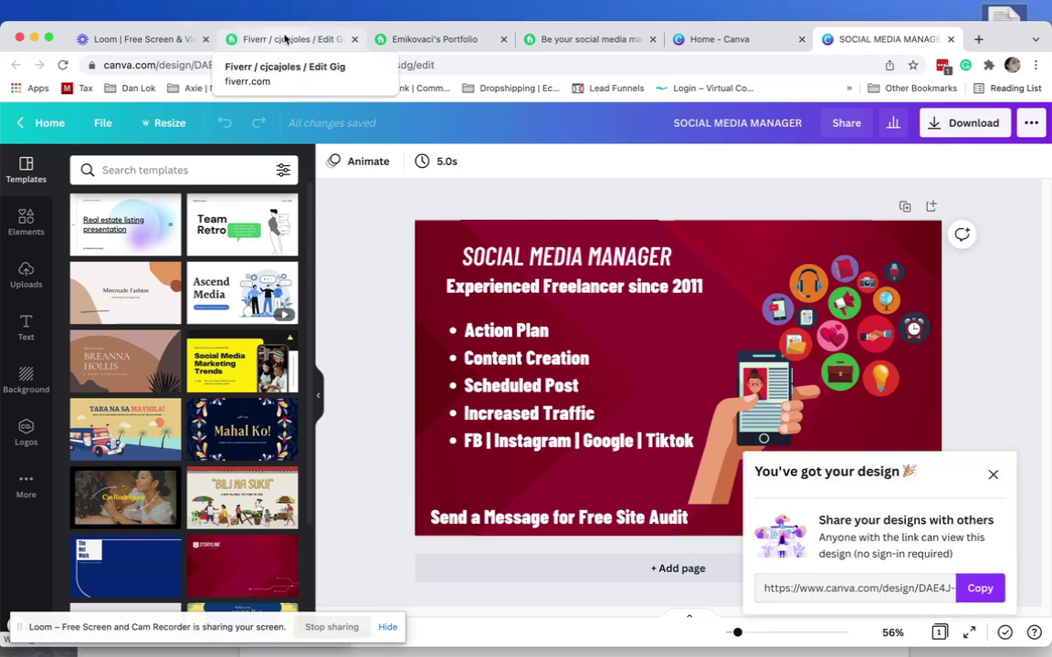
Step: Return to the Fiverr gig, add the downloaded SOCIAL MEDIA MANAGER PNG as its first gallery image, and save the Gallery section
{"action": "left_click", "coordinate": [285, 38]}
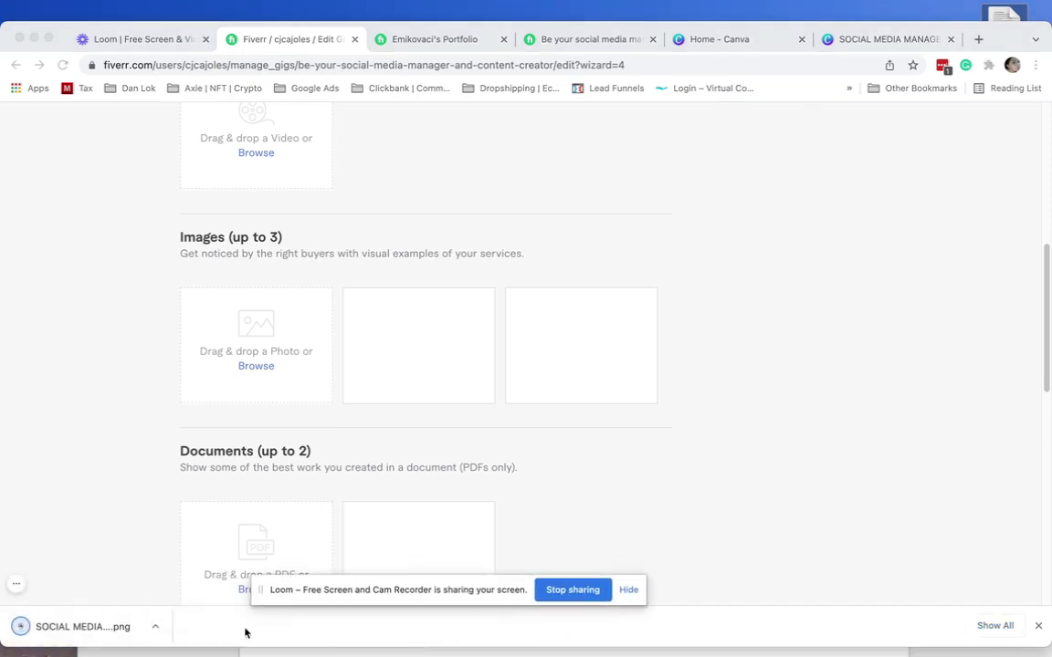
{"action": "left_click", "coordinate": [36, 627]}
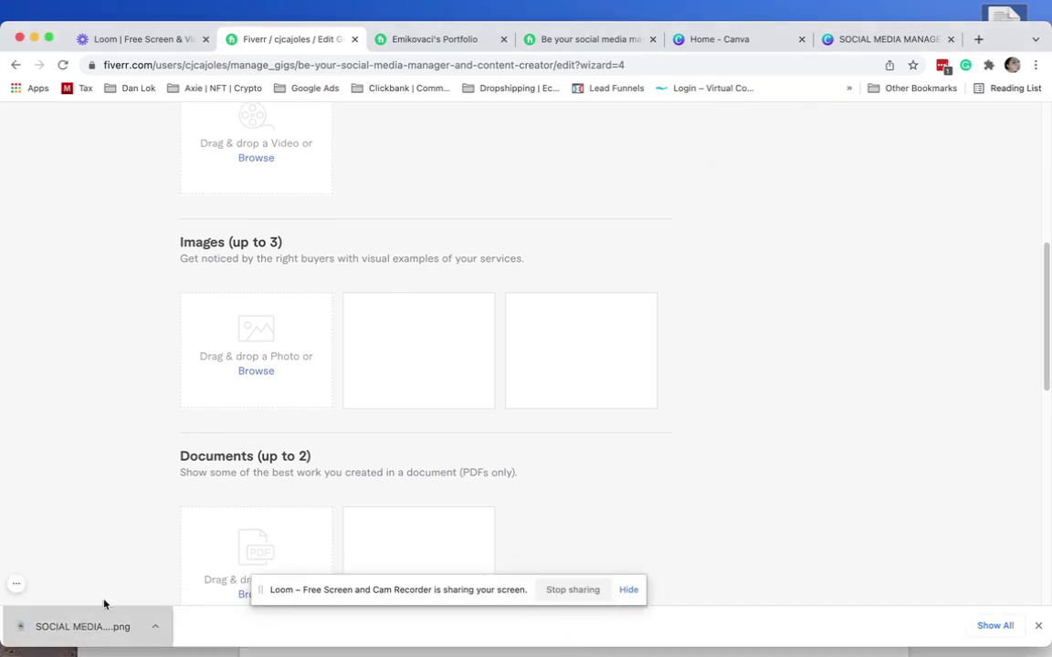
{"action": "left_click_drag", "start_coordinate": [87, 624], "coordinate": [237, 351]}
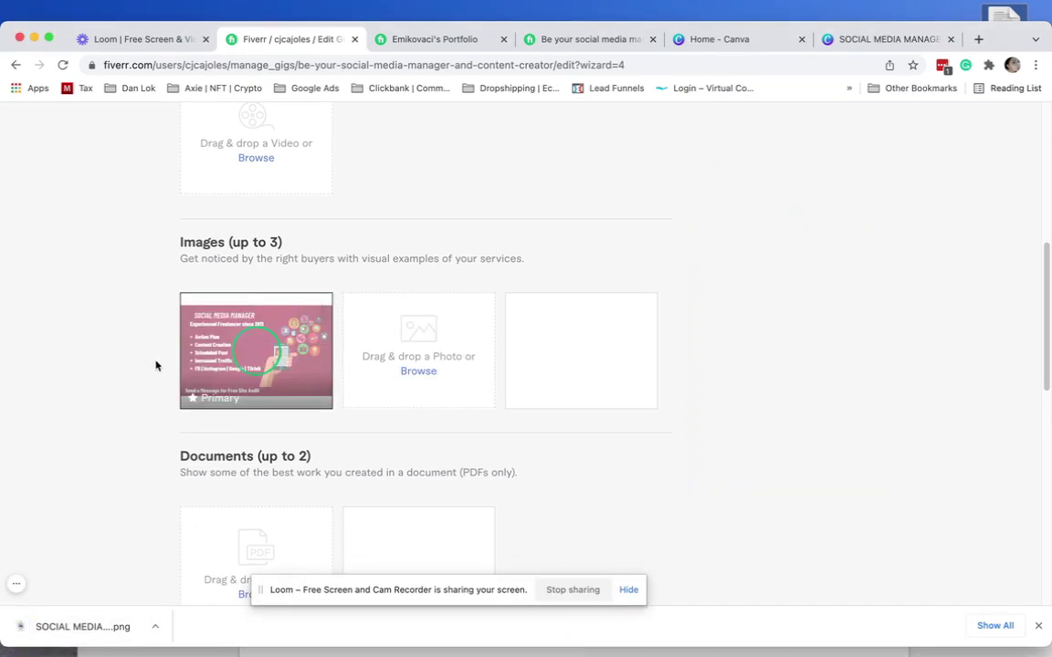
{"action": "scroll", "coordinate": [553, 363], "scroll_direction": "down", "scroll_amount": 2}
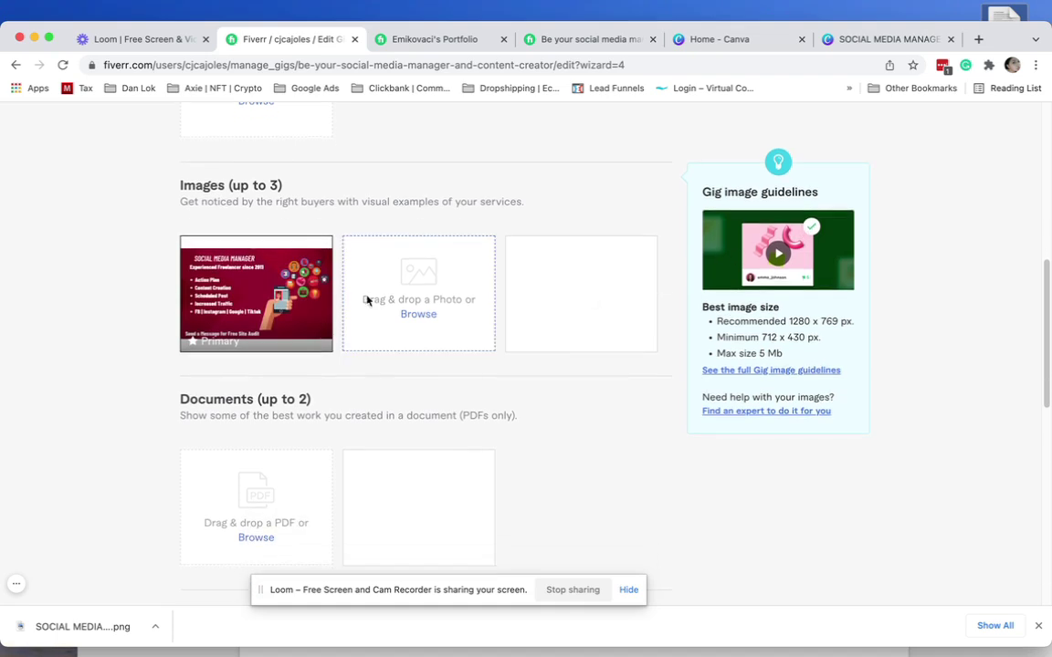
{"action": "scroll", "coordinate": [591, 365], "scroll_direction": "down", "scroll_amount": 5}
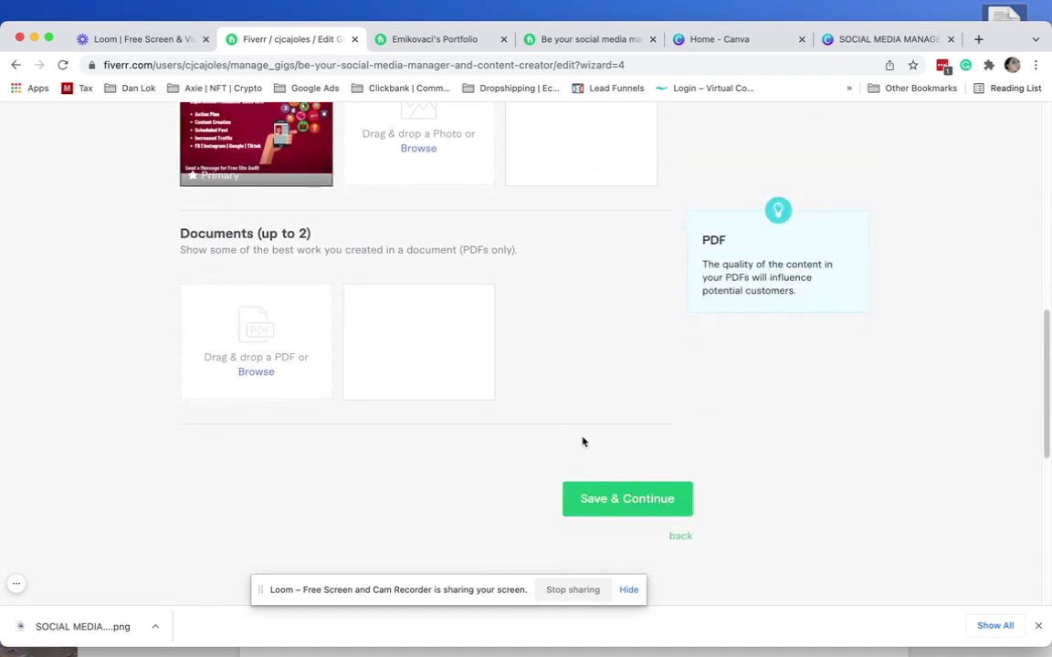
{"action": "left_click", "coordinate": [624, 499]}
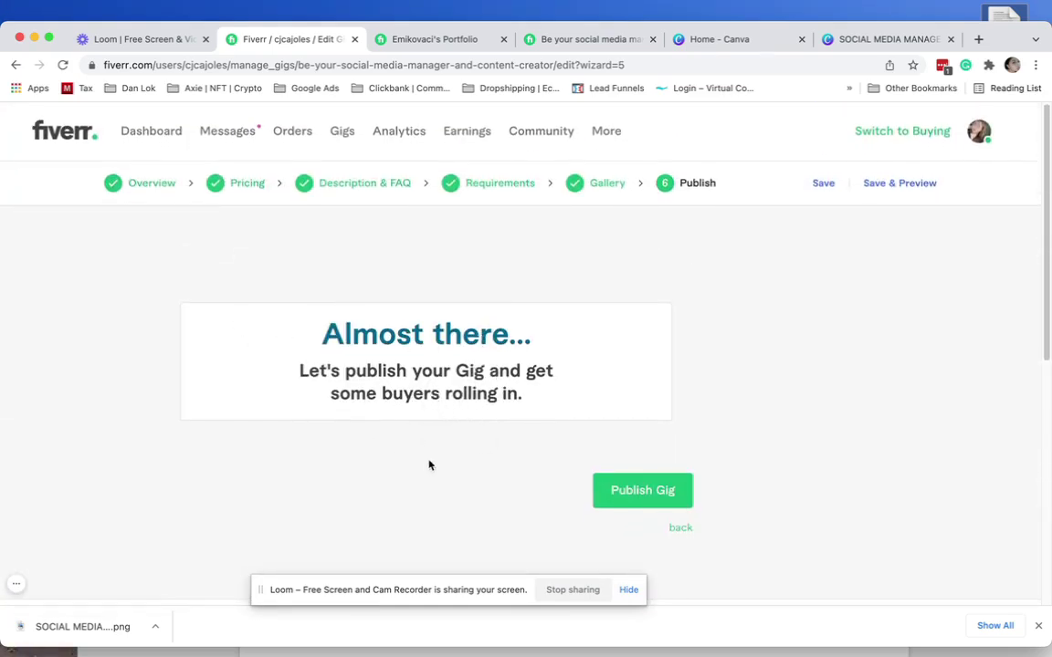
Step: Save the gig with a preview and review its gallery image, description, platforms and seller information
{"action": "left_click", "coordinate": [863, 186]}
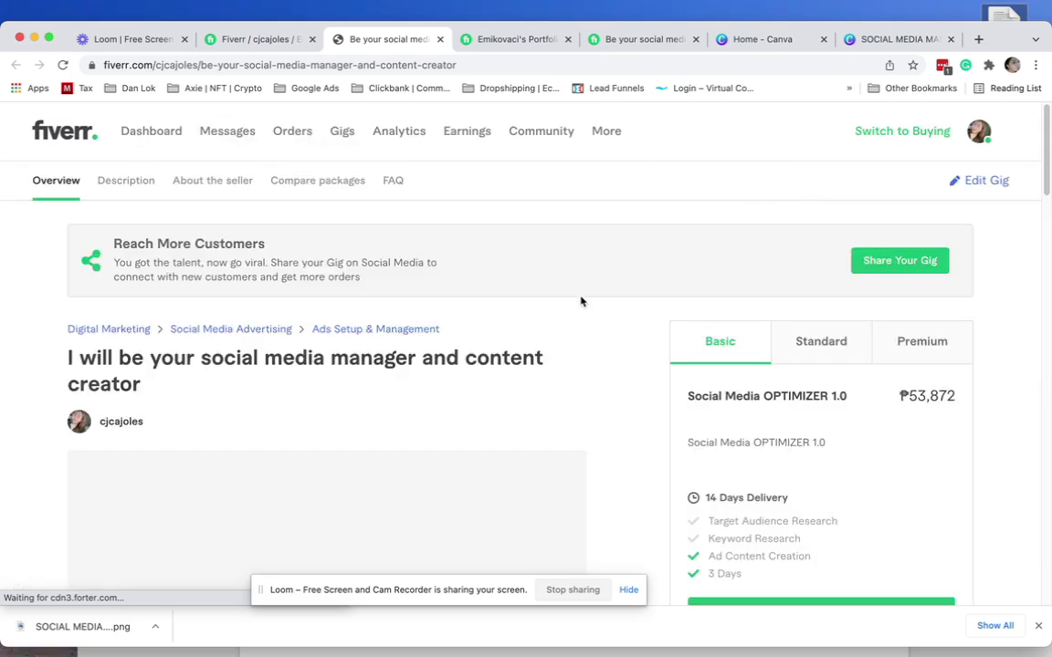
{"action": "scroll", "coordinate": [579, 301], "scroll_direction": "down", "scroll_amount": 3}
{"action": "scroll", "coordinate": [578, 308], "scroll_direction": "down", "scroll_amount": 5}
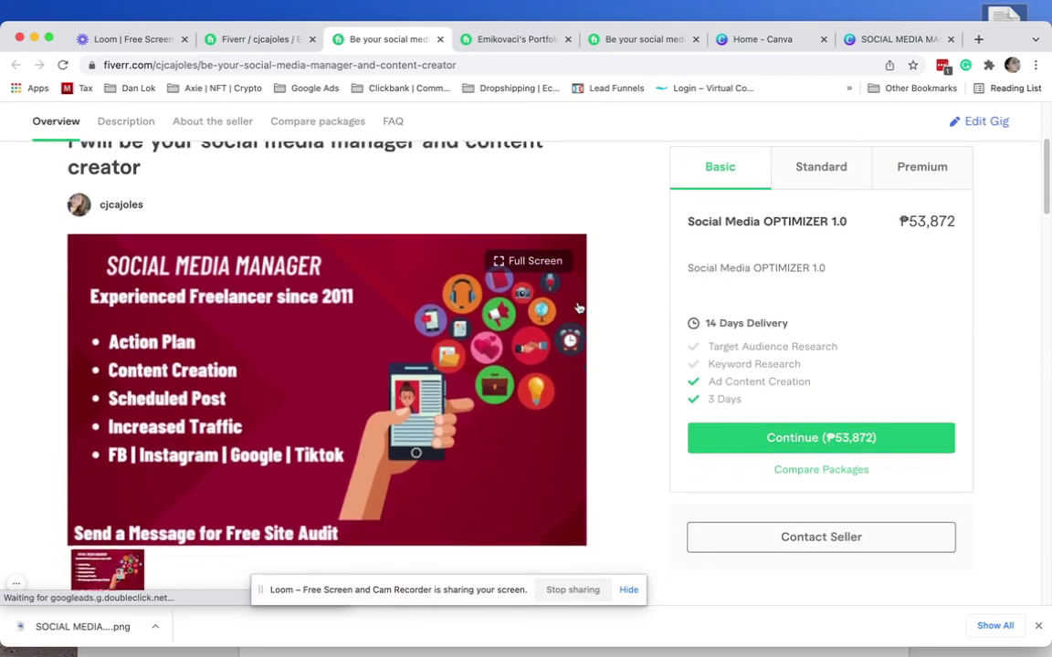
{"action": "scroll", "coordinate": [578, 308], "scroll_direction": "down", "scroll_amount": 3}
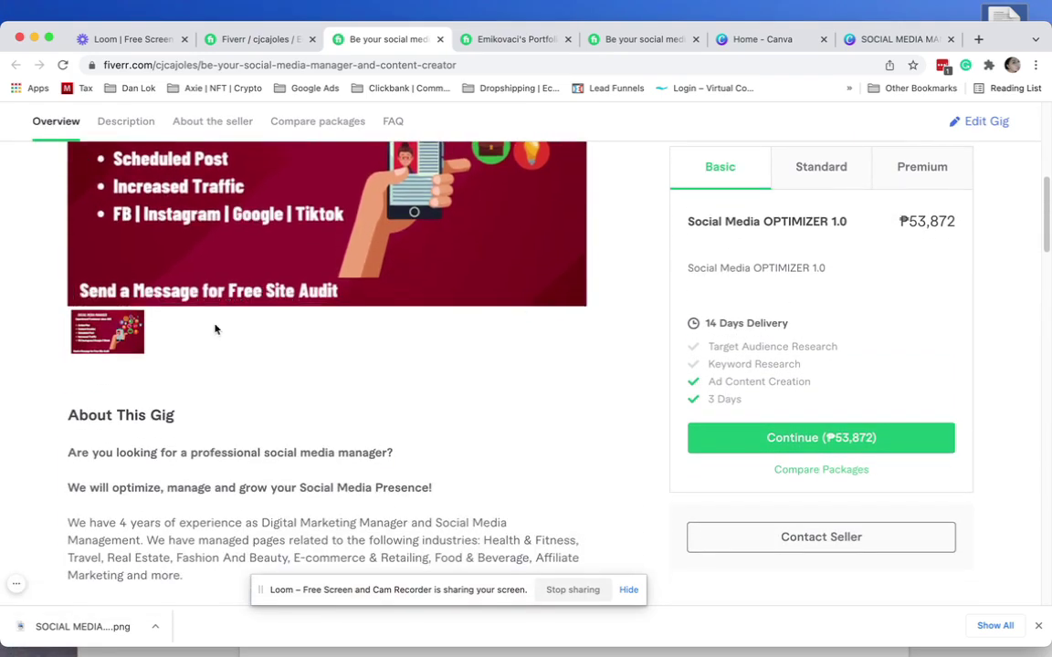
{"action": "scroll", "coordinate": [310, 364], "scroll_direction": "down", "scroll_amount": 10}
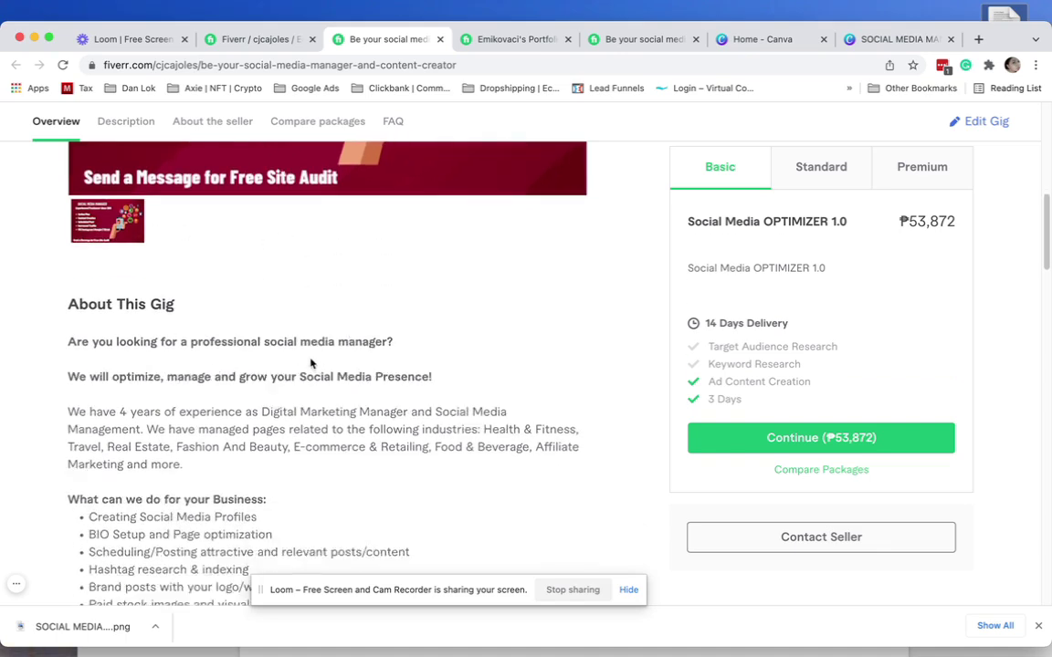
{"action": "scroll", "coordinate": [310, 364], "scroll_direction": "down", "scroll_amount": 12}
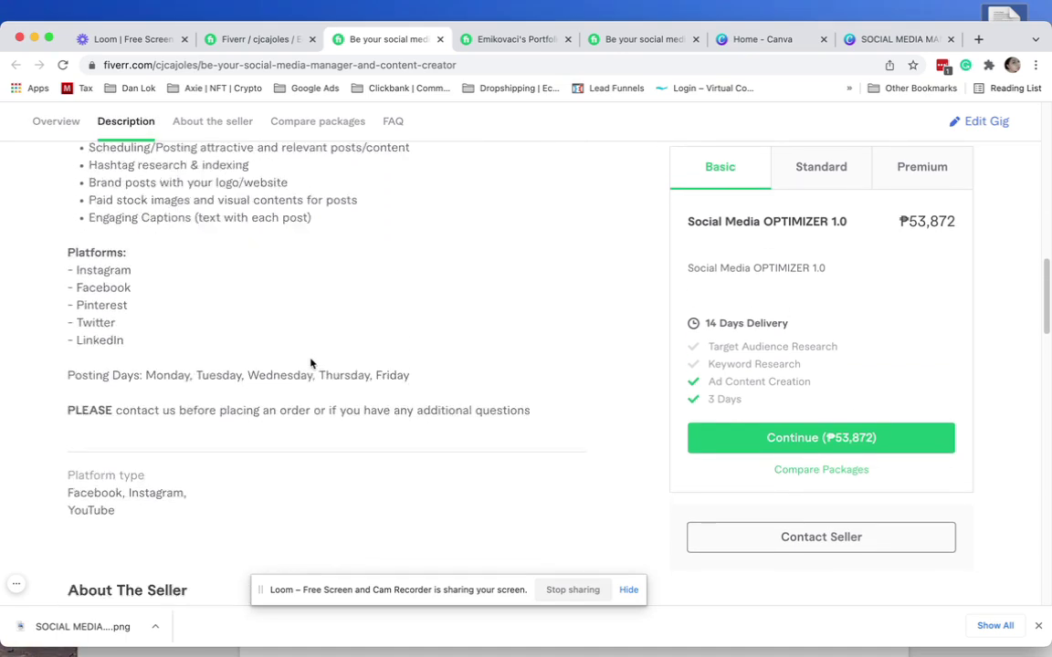
{"action": "scroll", "coordinate": [310, 364], "scroll_direction": "down", "scroll_amount": 4}
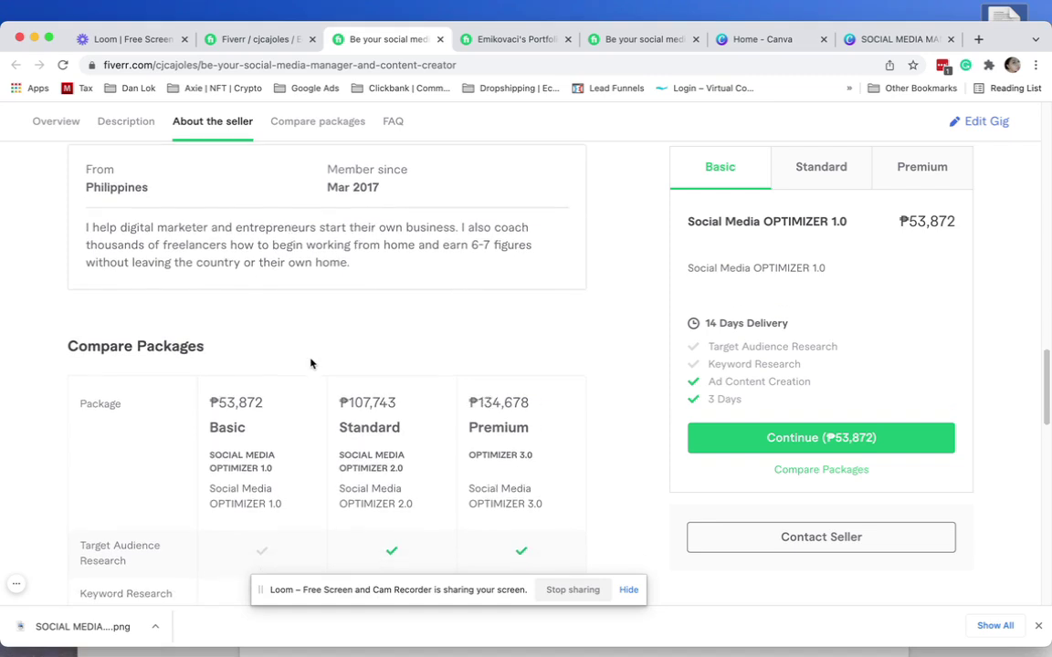
Step: Compare the prices and included services of the gig's Basic, Standard and Premium packages in the preview
{"action": "left_click_drag", "start_coordinate": [212, 405], "coordinate": [526, 400]}
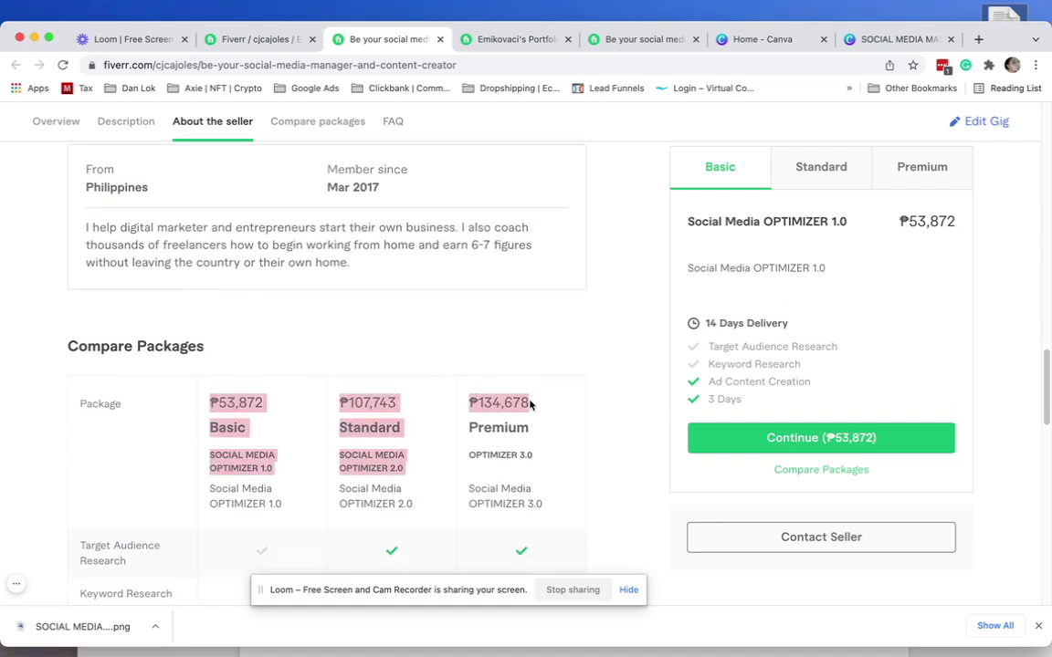
{"action": "left_click", "coordinate": [533, 362]}
{"action": "scroll", "coordinate": [532, 364], "scroll_direction": "down", "scroll_amount": 2}
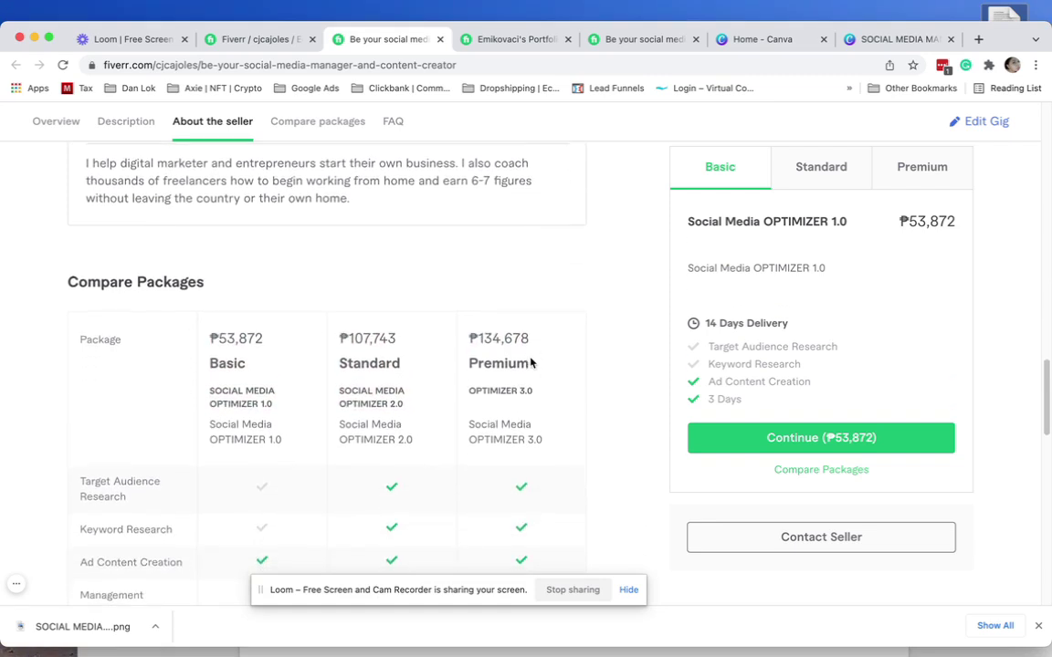
{"action": "left_click", "coordinate": [819, 167]}
{"action": "left_click", "coordinate": [717, 167]}
{"action": "left_click", "coordinate": [804, 172]}
{"action": "left_click", "coordinate": [900, 180]}
{"action": "scroll", "coordinate": [832, 279], "scroll_direction": "down", "scroll_amount": 2}
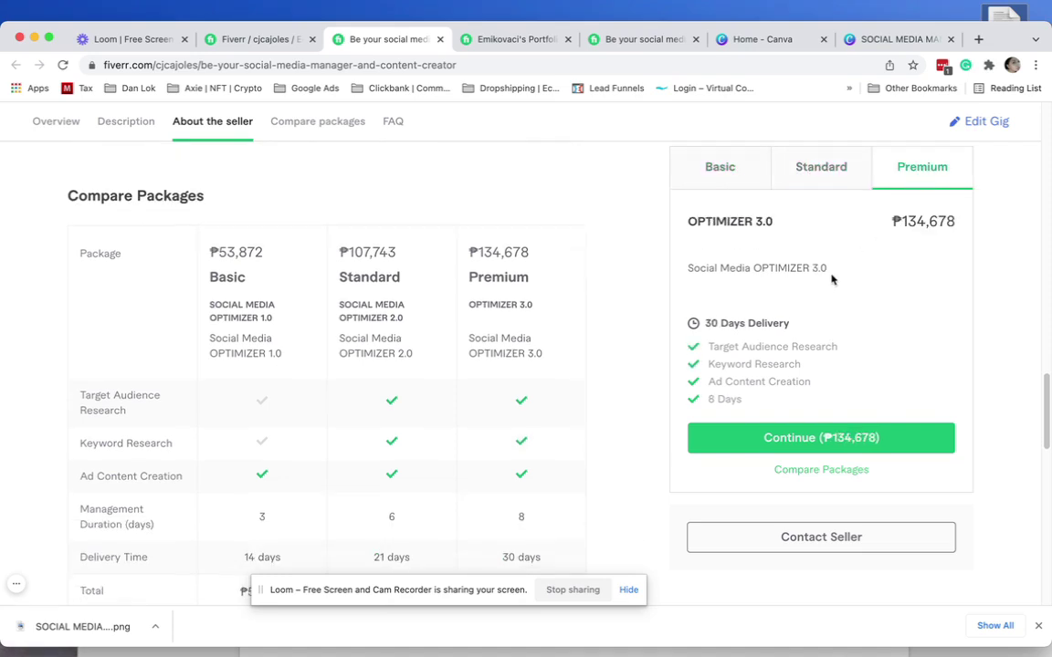
Step: Check the FAQ and Related Tags sections of the gig preview and return to its beginning
{"action": "scroll", "coordinate": [577, 357], "scroll_direction": "down", "scroll_amount": 5}
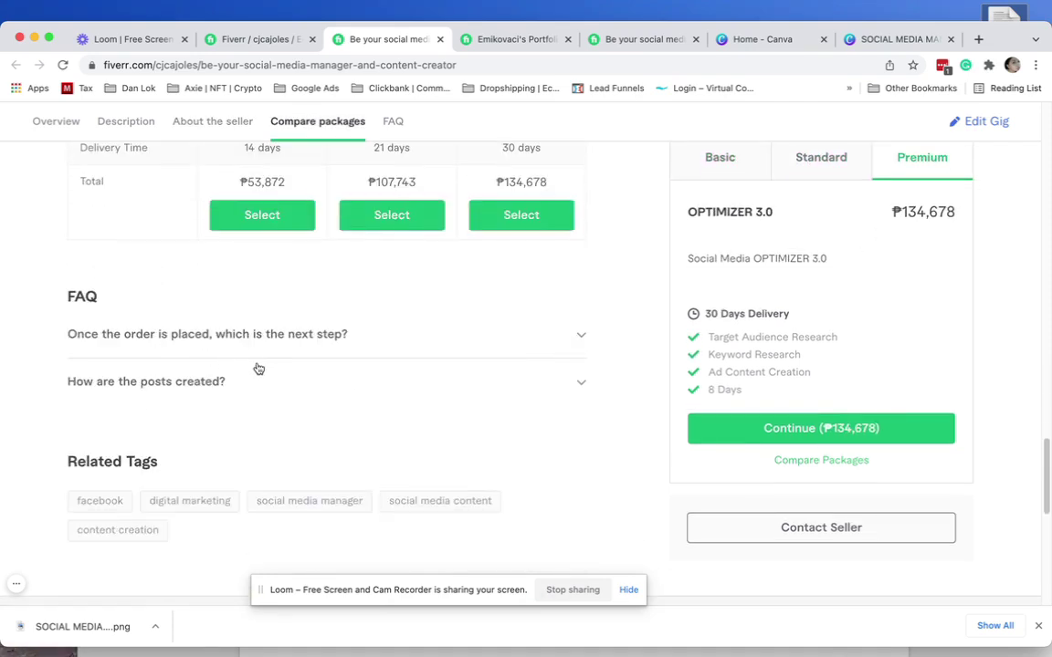
{"action": "scroll", "coordinate": [264, 366], "scroll_direction": "down", "scroll_amount": 2}
{"action": "scroll", "coordinate": [302, 441], "scroll_direction": "down", "scroll_amount": 3}
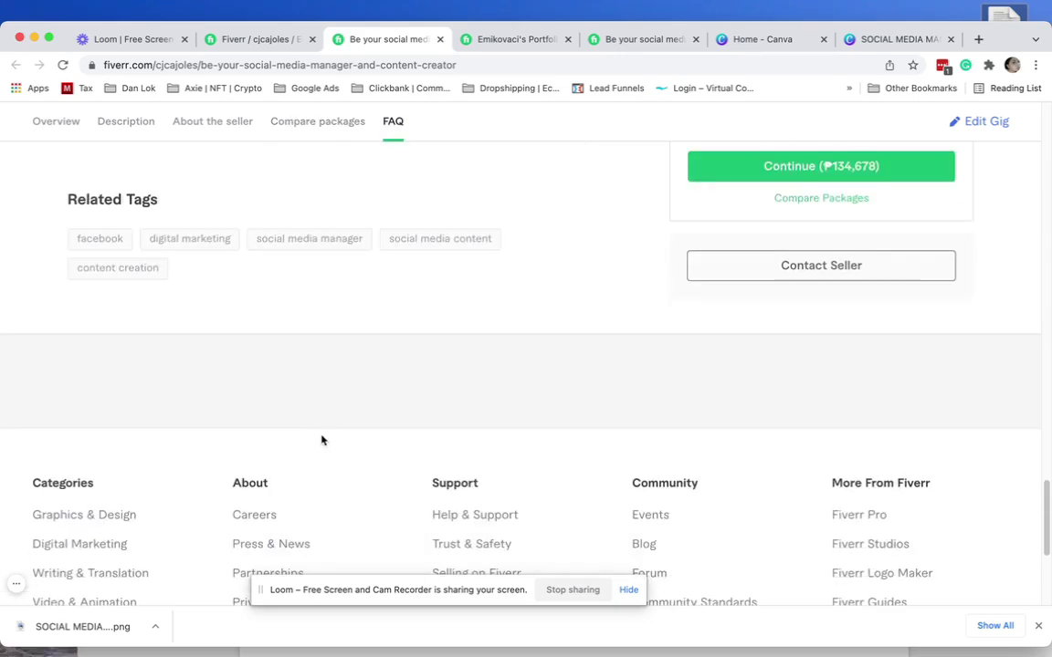
{"action": "scroll", "coordinate": [321, 440], "scroll_direction": "up", "scroll_amount": 15}
{"action": "scroll", "coordinate": [322, 440], "scroll_direction": "up", "scroll_amount": 10}
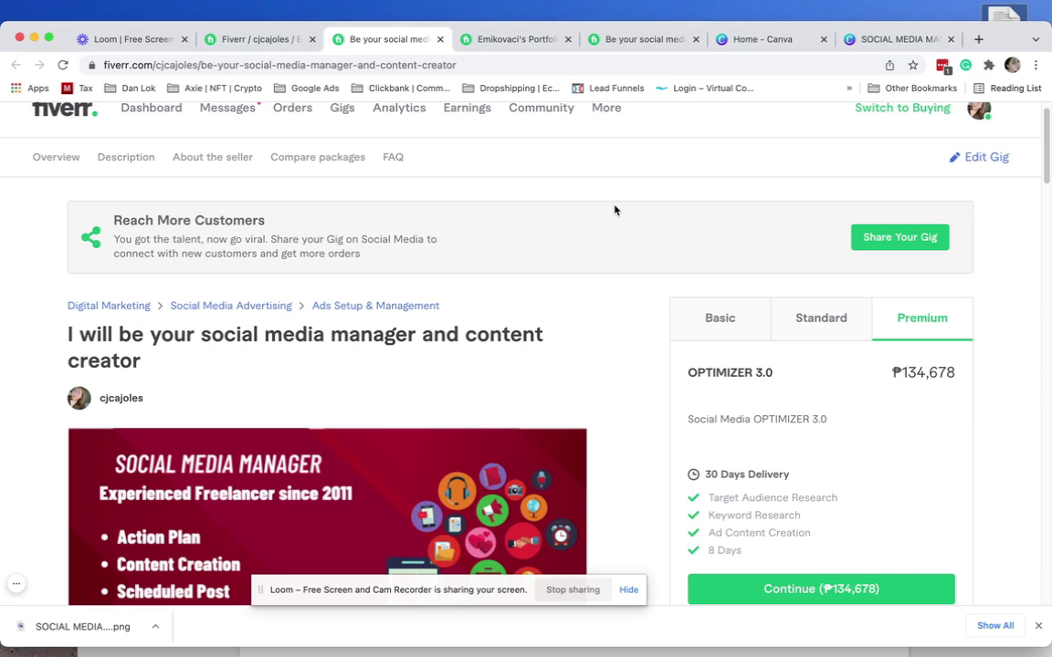
Step: Reopen the gig for editing and review its title, category, service type and metadata in the Overview section
{"action": "left_click", "coordinate": [973, 163]}
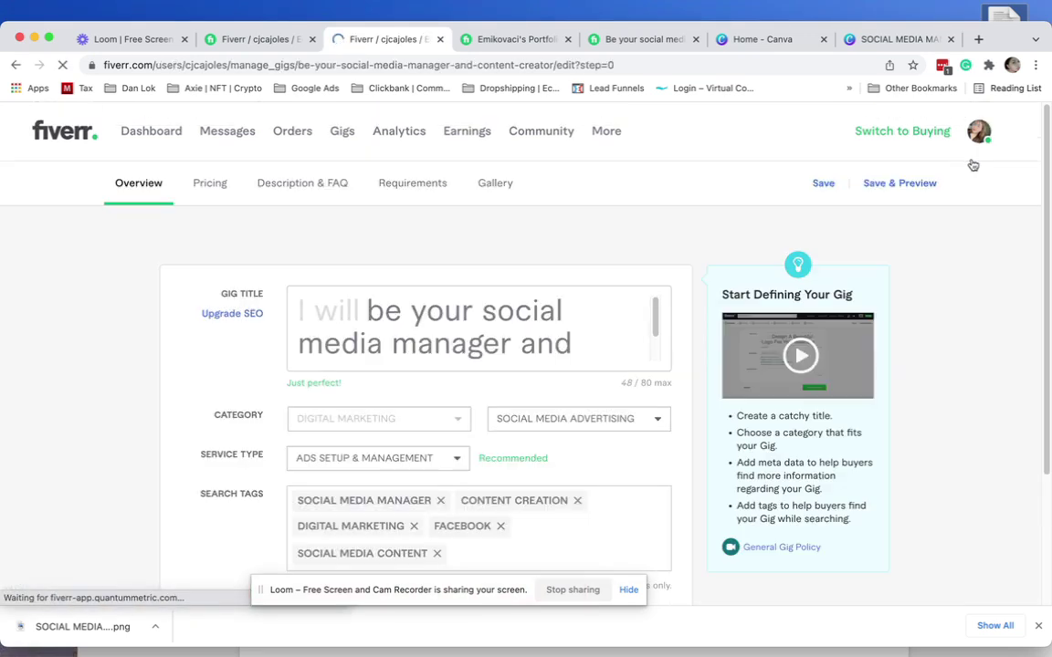
{"action": "scroll", "coordinate": [518, 330], "scroll_direction": "down", "scroll_amount": 2}
{"action": "scroll", "coordinate": [624, 271], "scroll_direction": "down", "scroll_amount": 2}
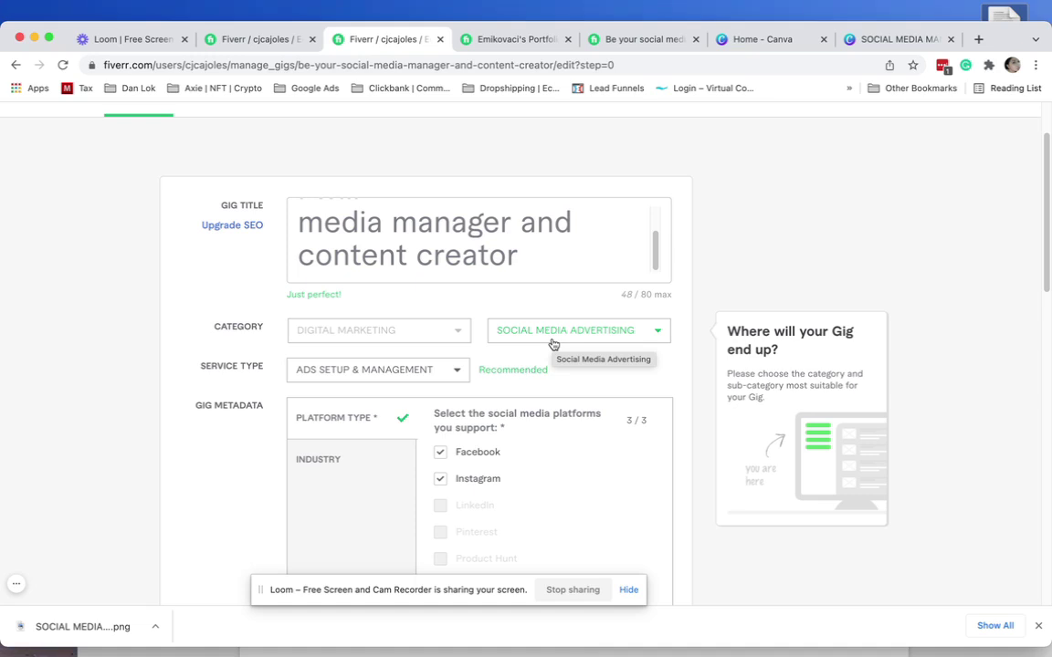
{"action": "left_click", "coordinate": [18, 589]}
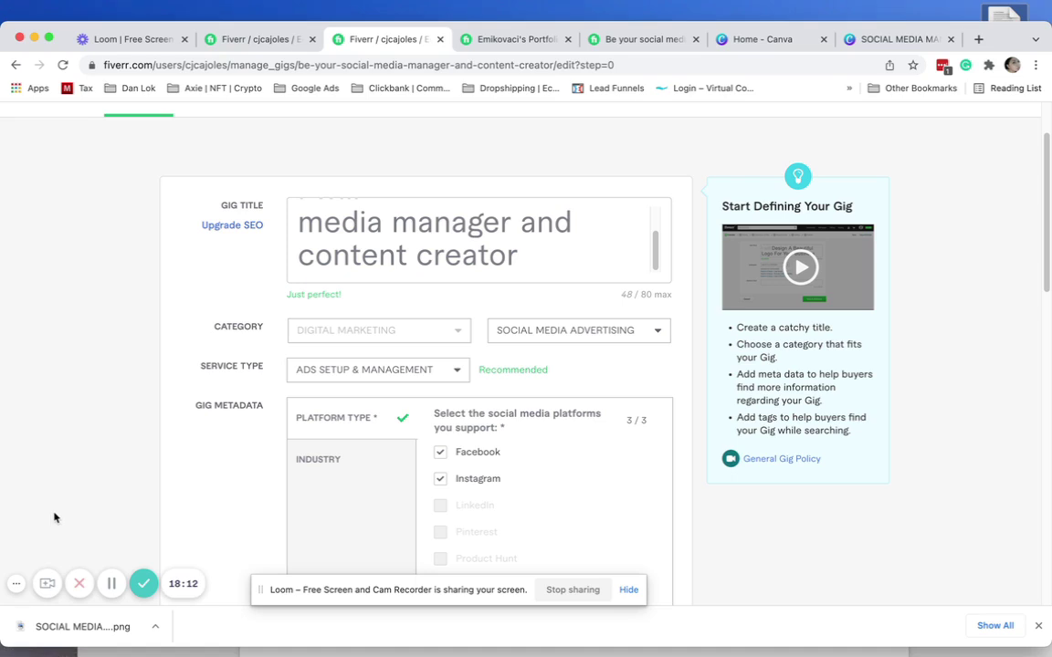